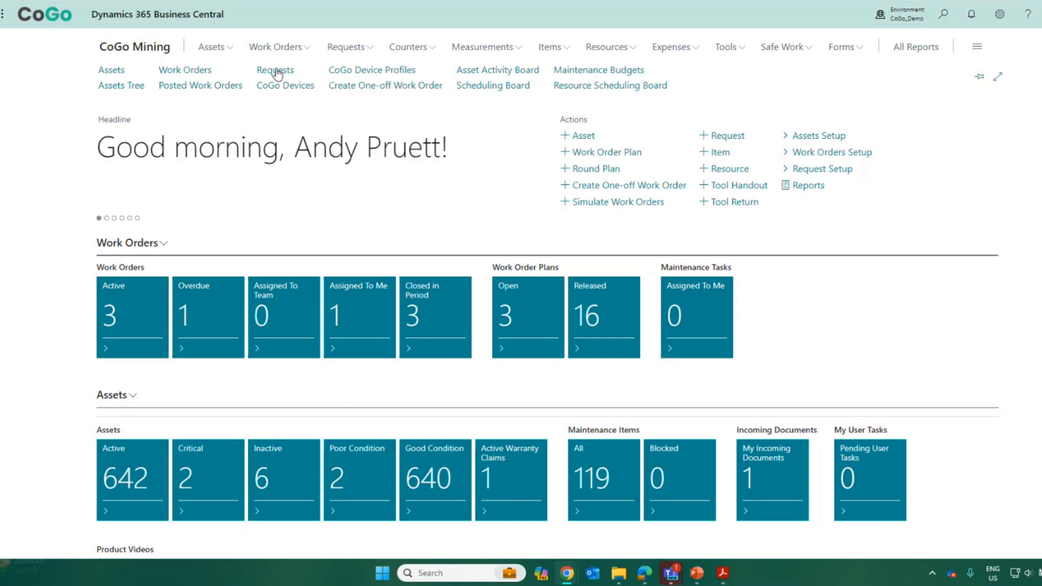
# Step: Open the maintenance requests list and start creating a new request
pyautogui.click(276, 70)
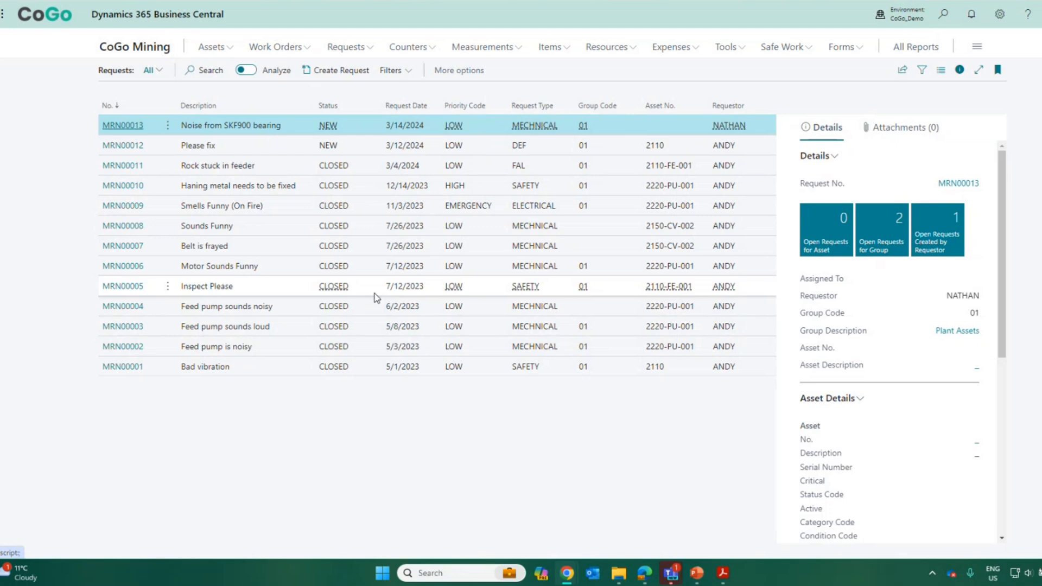
pyautogui.click(374, 297)
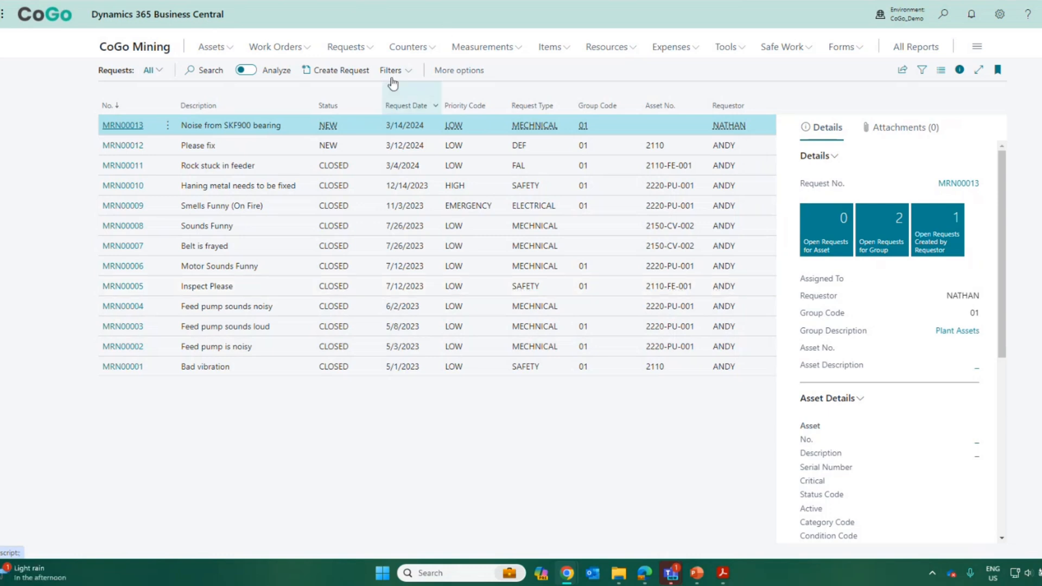
pyautogui.click(325, 72)
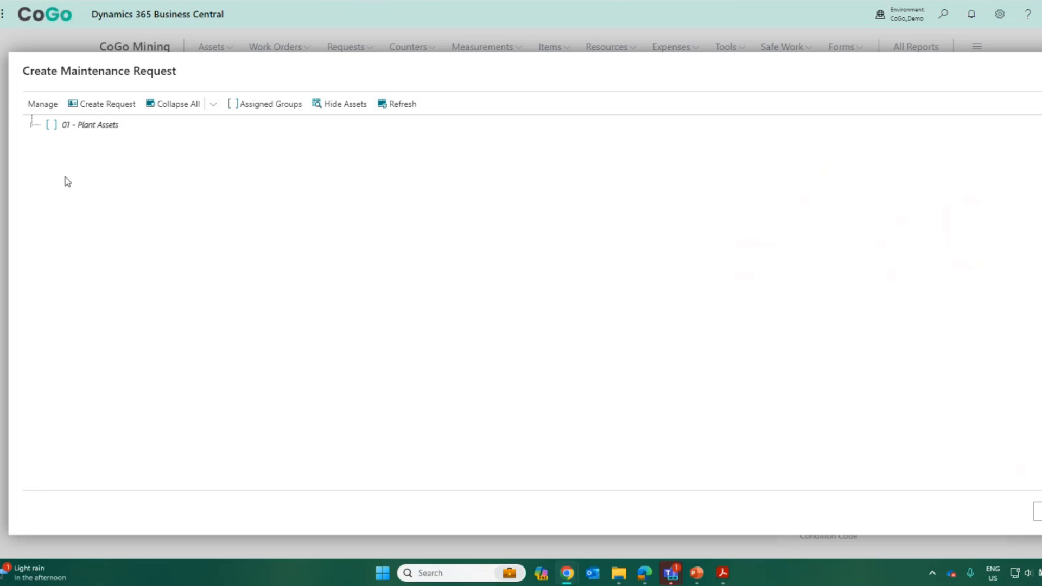
# Step: Expand the 01 - Plant Assets group and select the asset 2220-PU-001 - CYCLONE FEED PUMP No.1
pyautogui.click(32, 128)
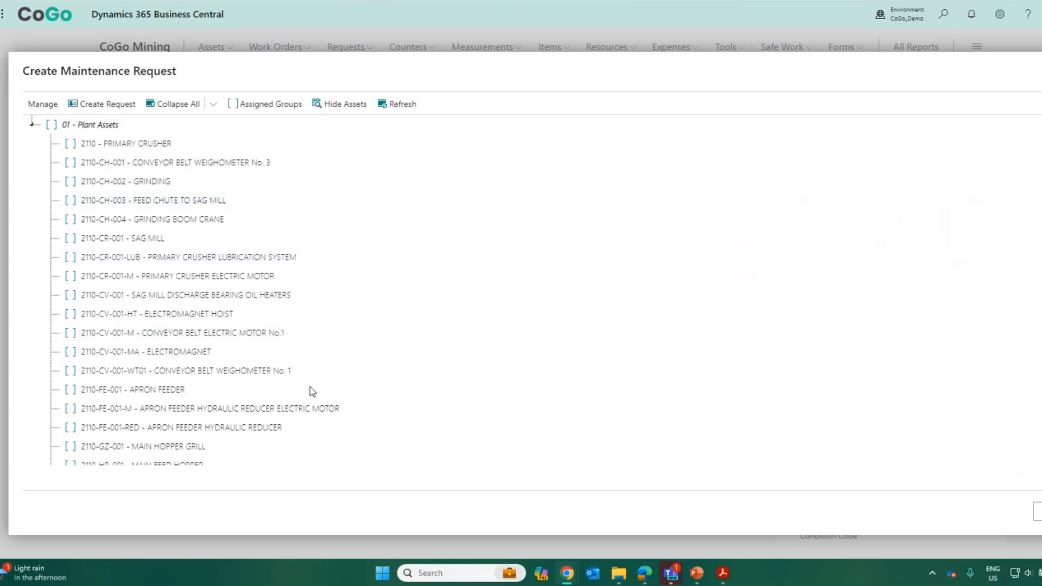
pyautogui.scroll(-6, 314, 390)
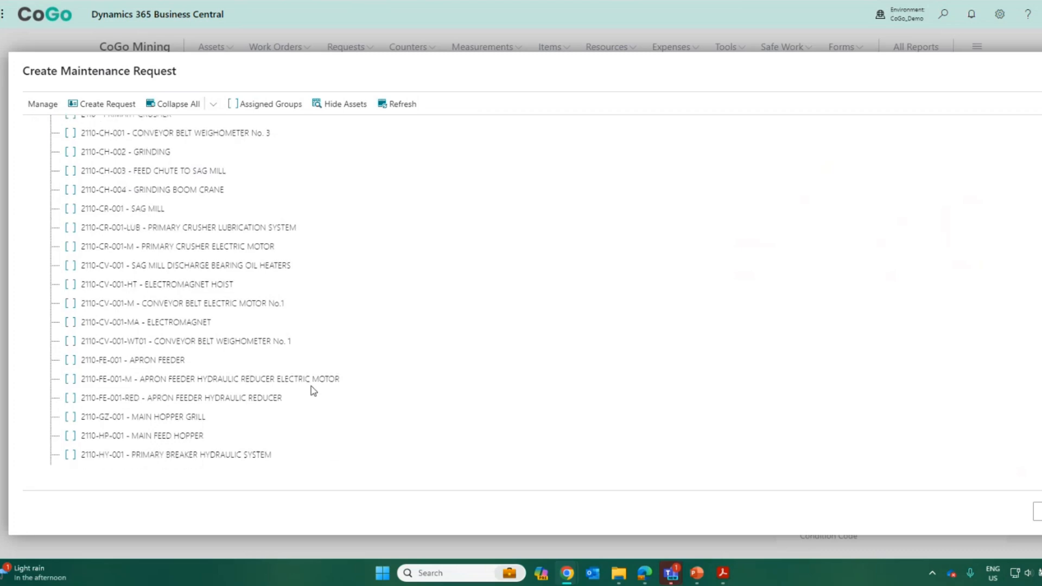
pyautogui.scroll(-4, 316, 389)
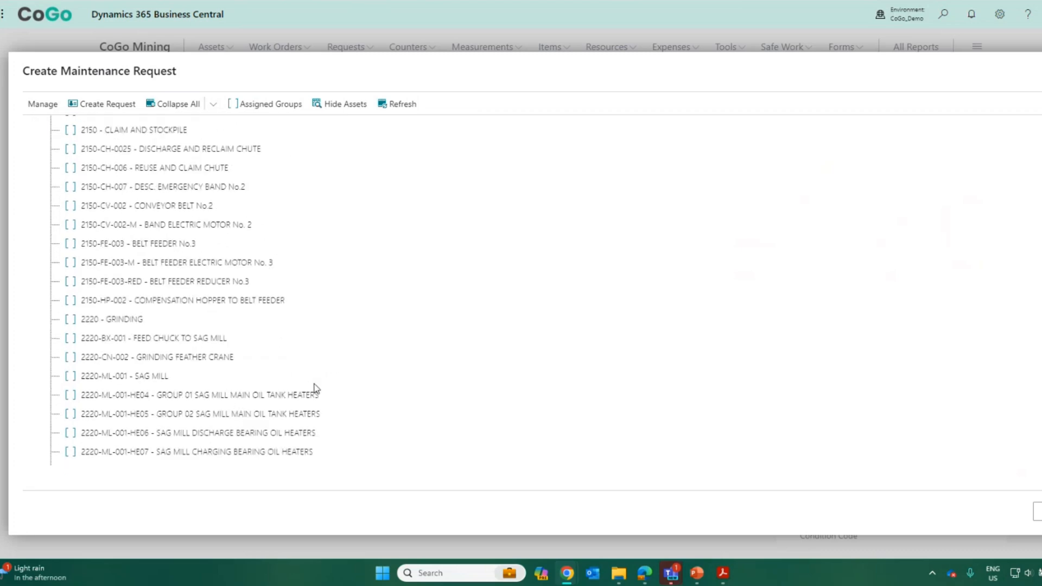
pyautogui.scroll(-7, 315, 388)
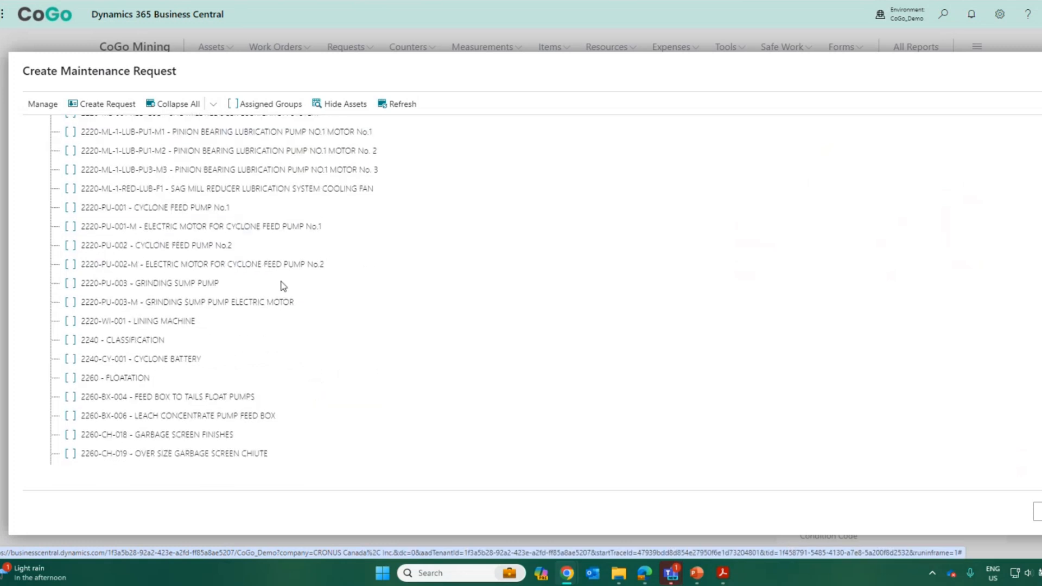
pyautogui.click(202, 215)
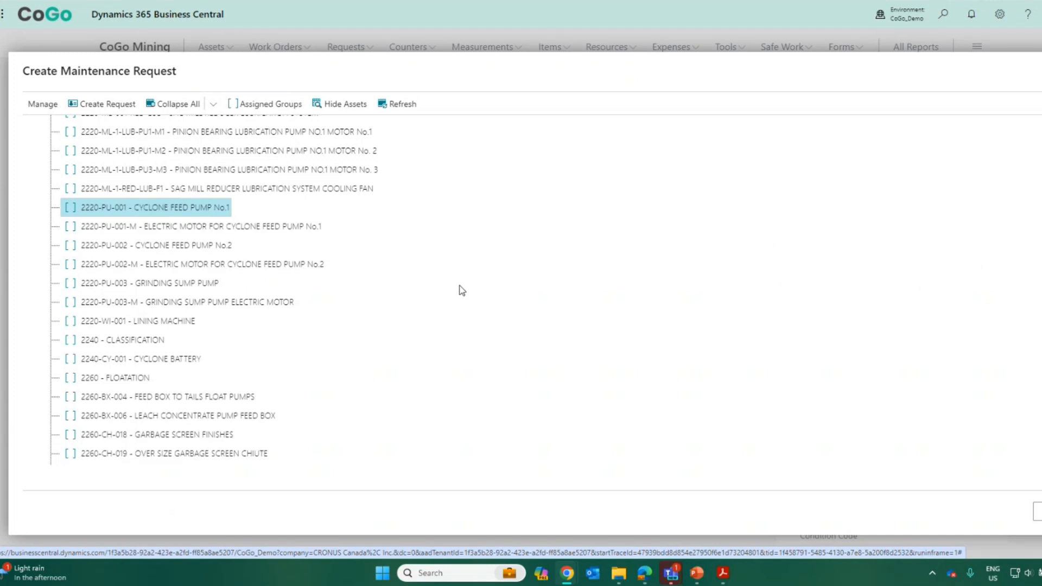
# Step: Look through the plant asset tree and open the request creation guide for the selected cyclone feed pump
pyautogui.scroll(3, 473, 322)
pyautogui.scroll(10, 473, 322)
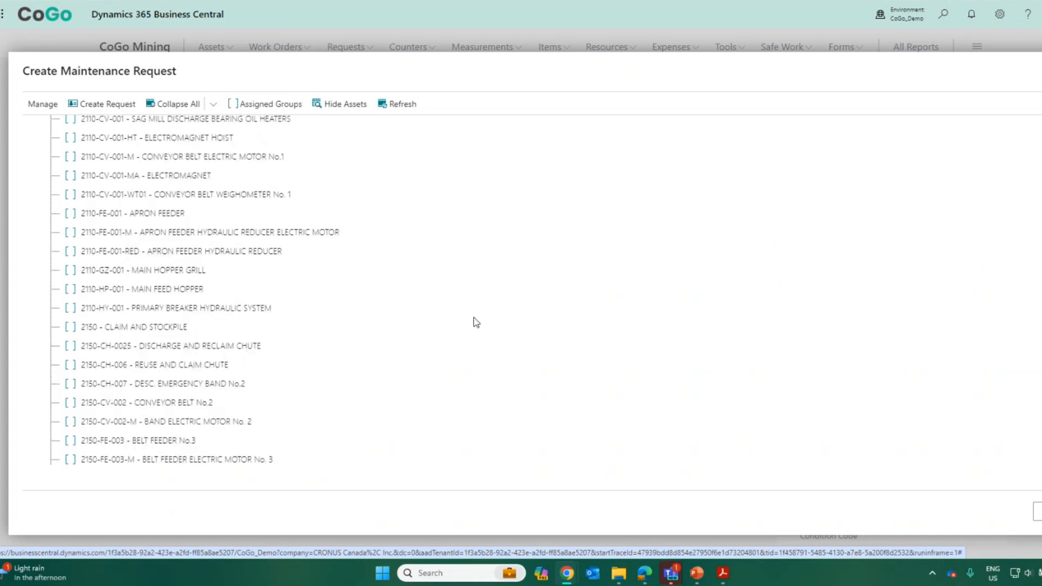
pyautogui.scroll(3, 473, 322)
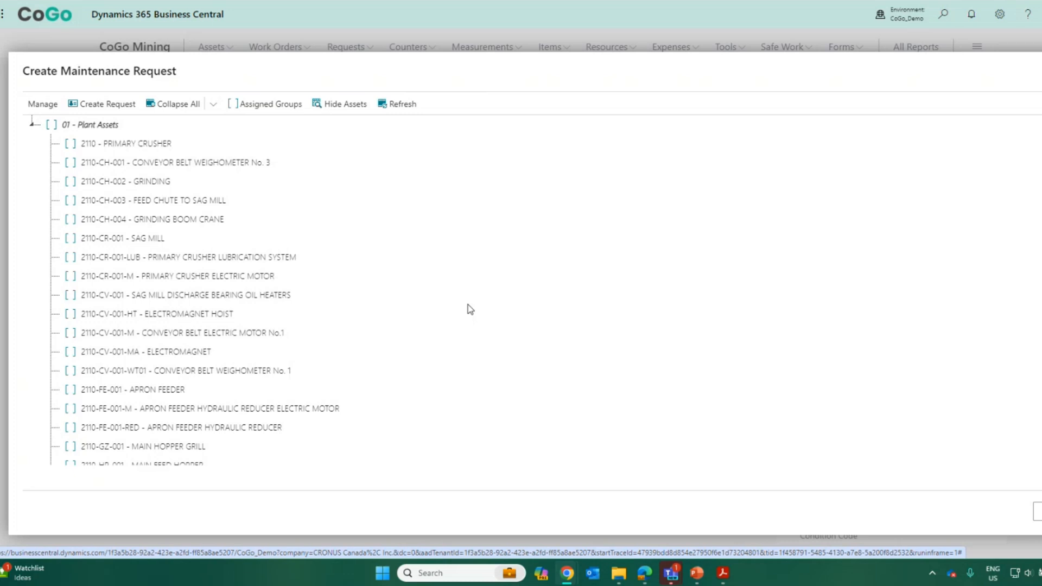
pyautogui.scroll(-5, 464, 298)
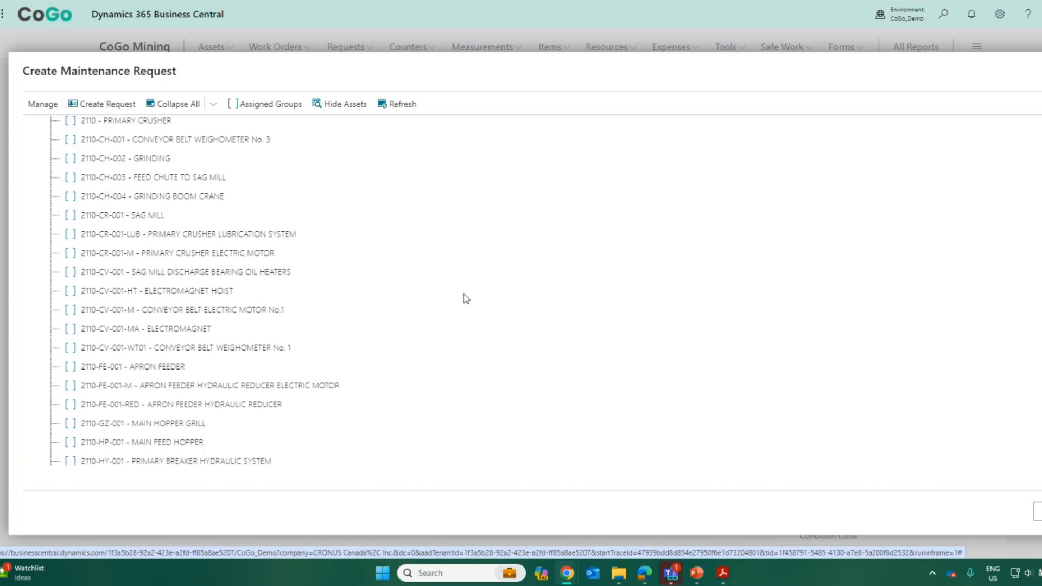
pyautogui.scroll(-10, 465, 298)
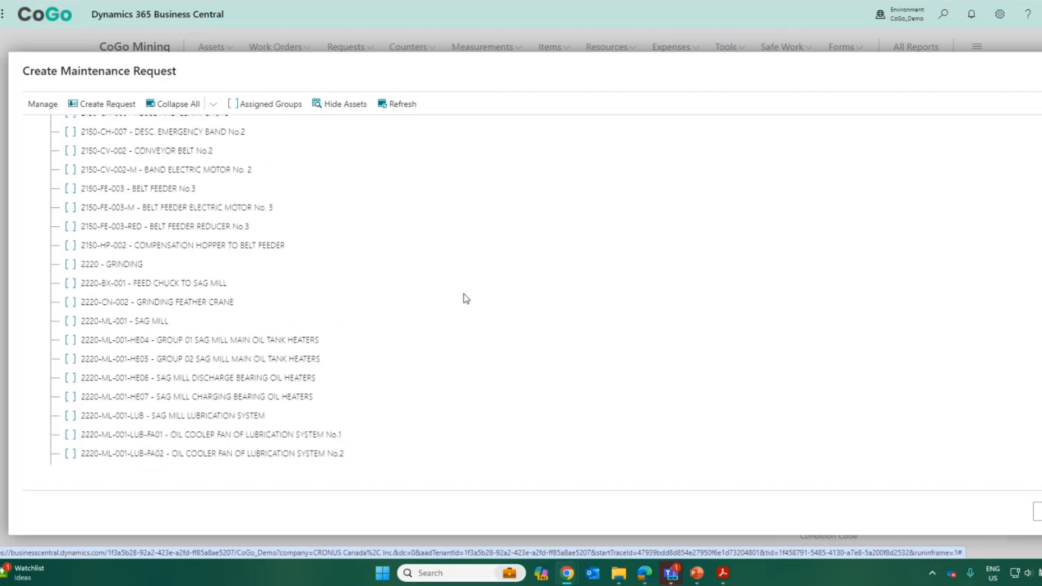
pyautogui.scroll(-1, 465, 298)
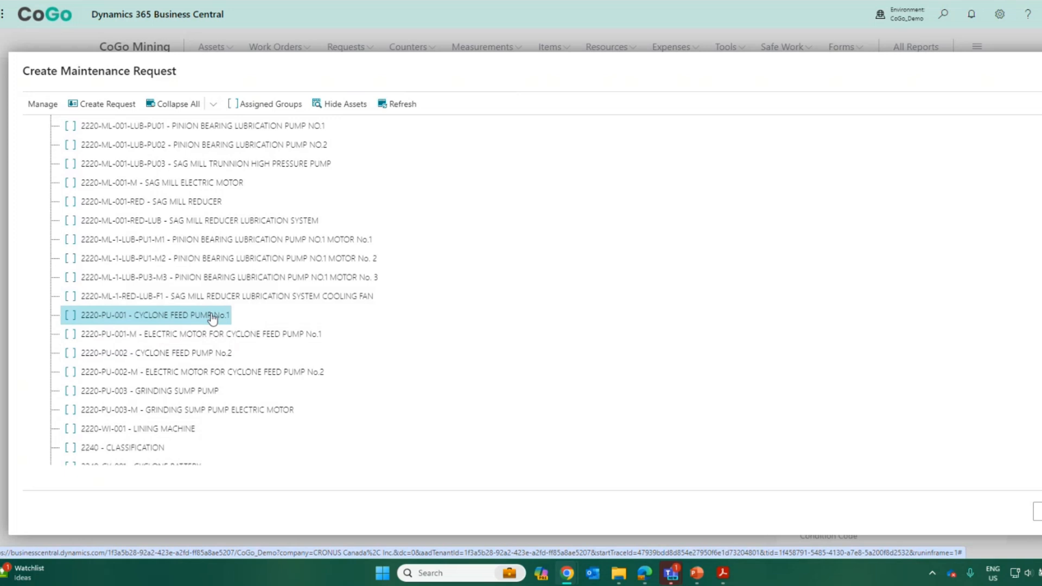
pyautogui.click(95, 108)
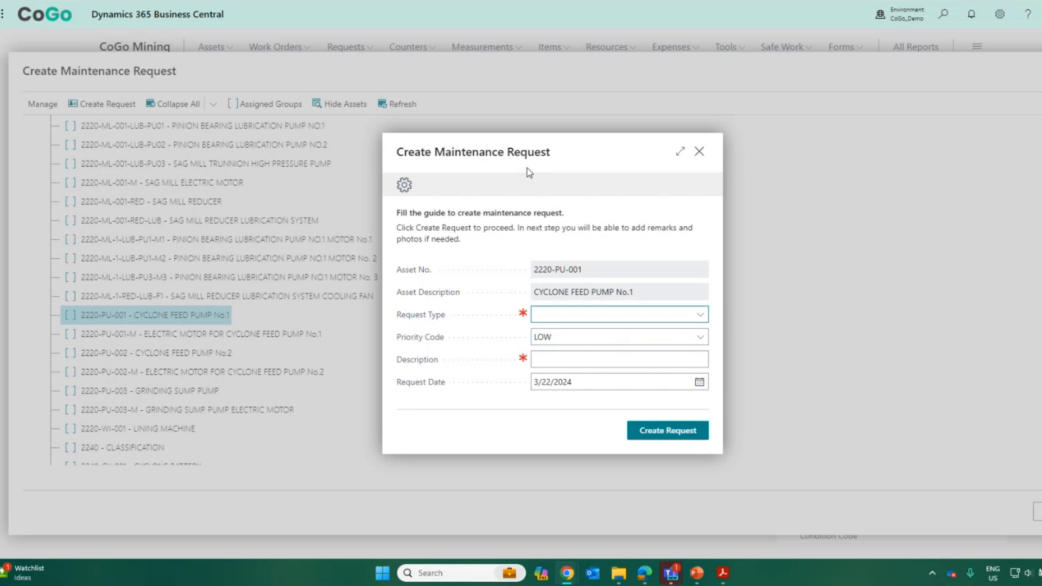
# Step: Set the request type of the maintenance request to SAFETY
pyautogui.click(701, 315)
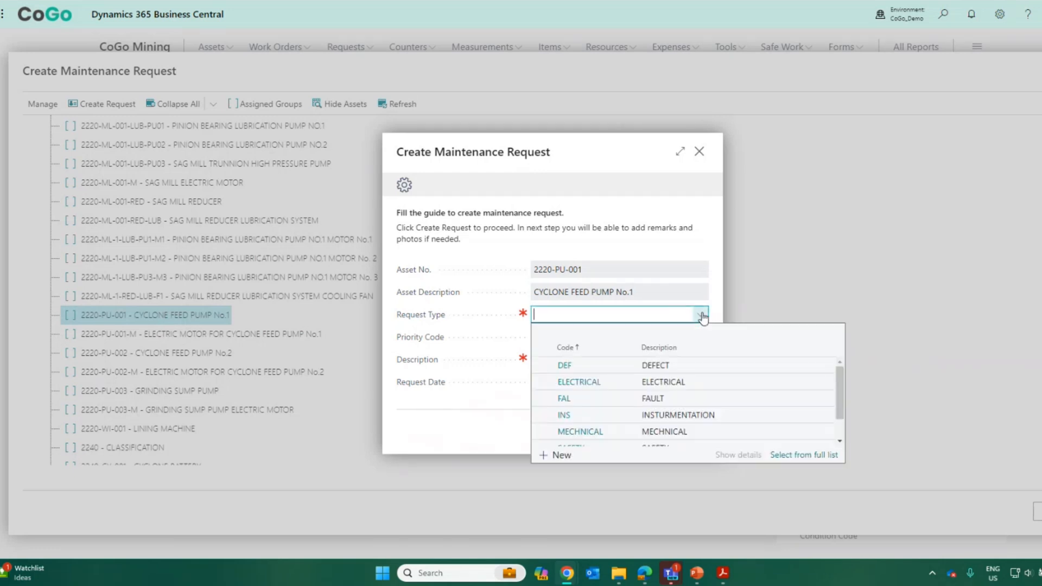
pyautogui.scroll(-2, 756, 380)
pyautogui.click(599, 421)
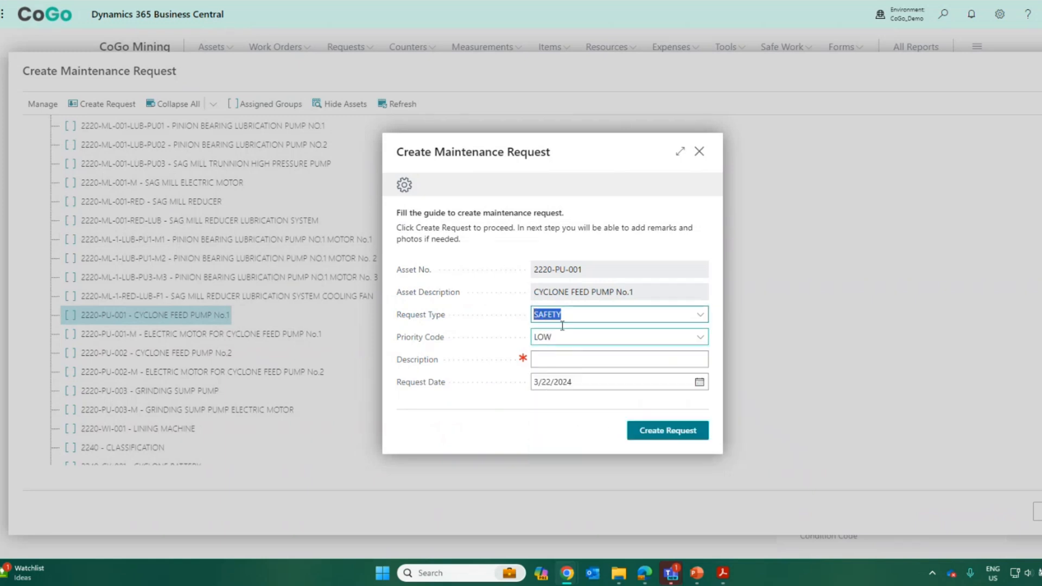
# Step: Enter "Burning Smell" as the maintenance request's description
pyautogui.click(559, 362)
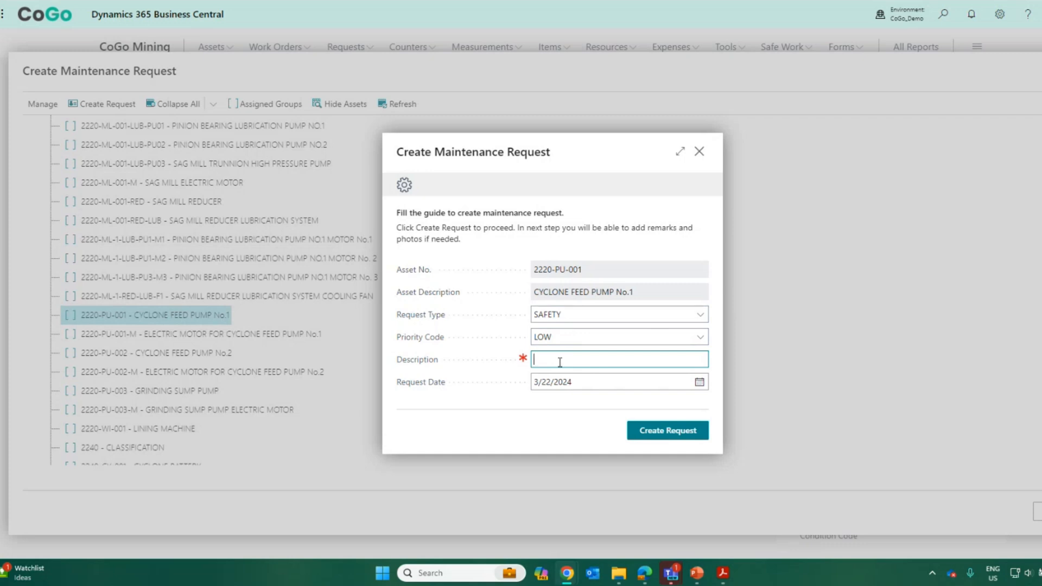
pyautogui.write('Burning s')
pyautogui.press('BackSpace')
pyautogui.press('BackSpace')
pyautogui.press('BackSpace')
pyautogui.press('BackSpace')
pyautogui.press('BackSpace')
pyautogui.write('in')
pyautogui.press('BackSpace')
pyautogui.press('BackSpace')
pyautogui.write('ing Smell')
# Step: Review the available request types, keep SAFETY, and create the maintenance request
pyautogui.click(701, 316)
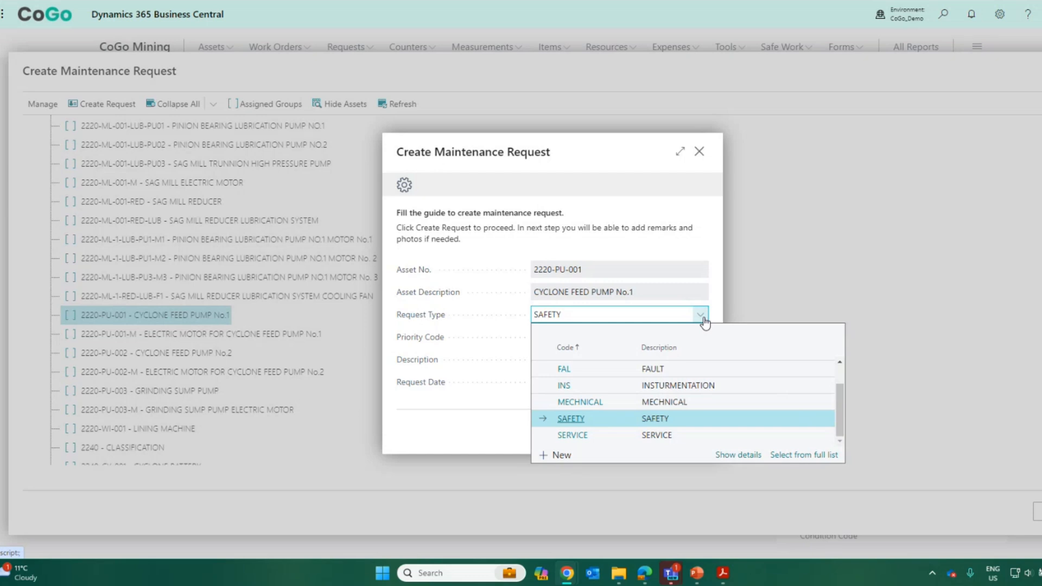
pyautogui.click(702, 317)
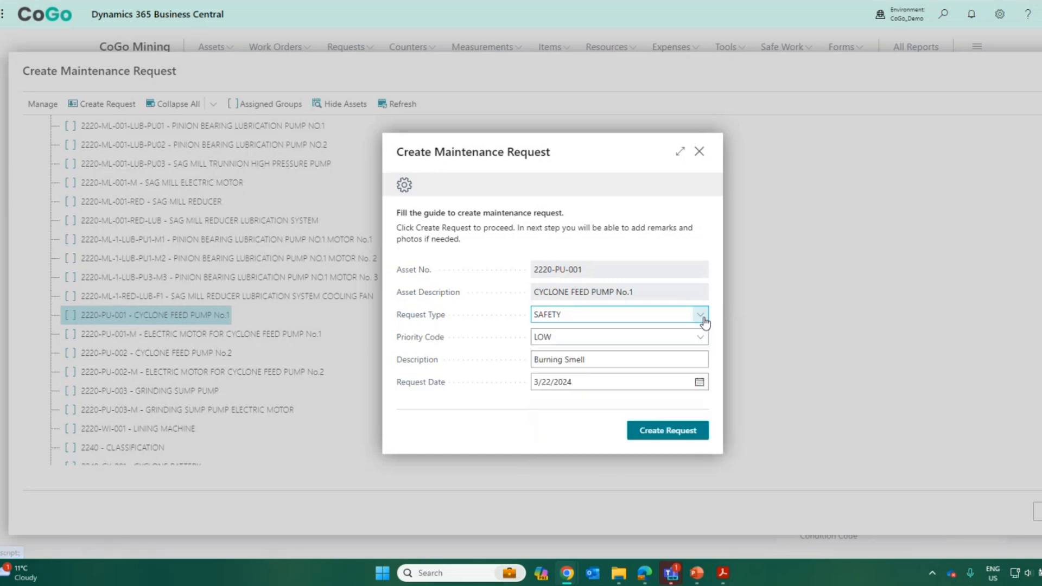
pyautogui.click(664, 433)
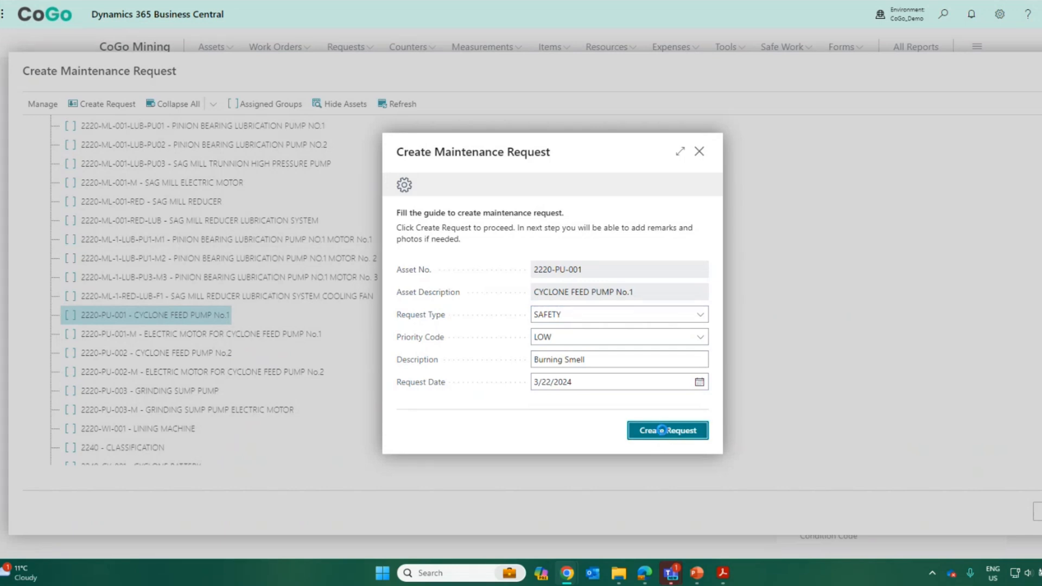
# Step: Enter the request details "Walked by the cyclone and smelled it burning." and finish the request without attachments
pyautogui.click(632, 289)
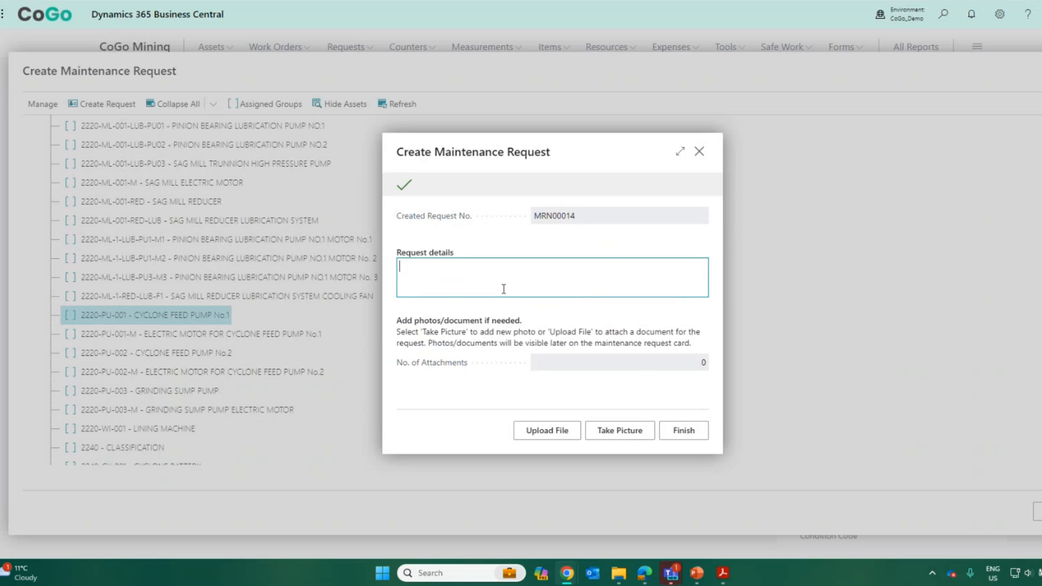
pyautogui.write('Walked by the cyclone and smel')
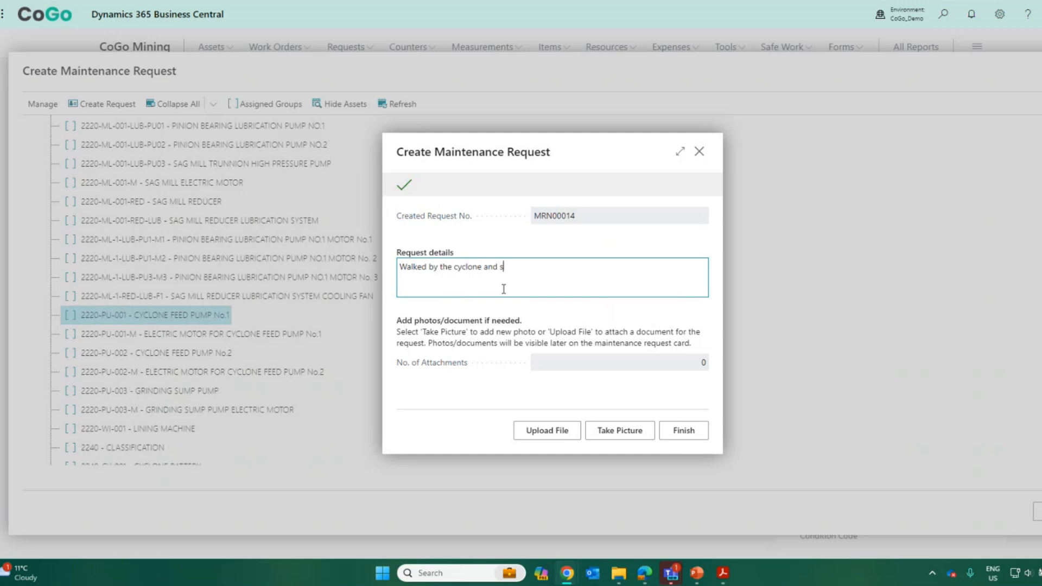
pyautogui.press('BackSpace')
pyautogui.press('BackSpace')
pyautogui.write('elled it burnt')
pyautogui.press('BackSpace')
pyautogui.press('BackSpace')
pyautogui.write('ning.')
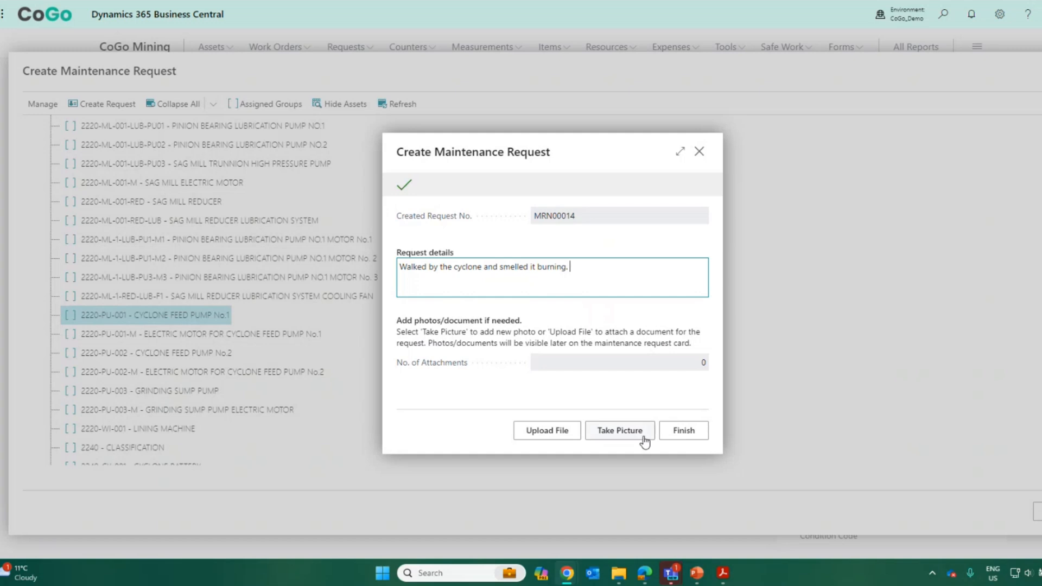
pyautogui.click(683, 432)
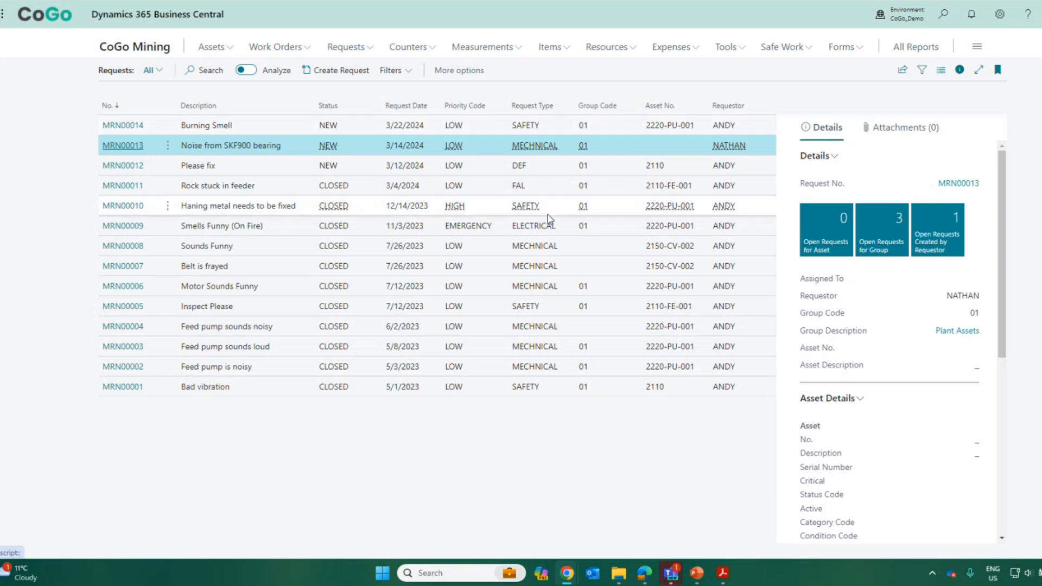
# Step: Open the new Burning Smell request and examine its general information, comments, related work orders and audit sections
pyautogui.click(116, 129)
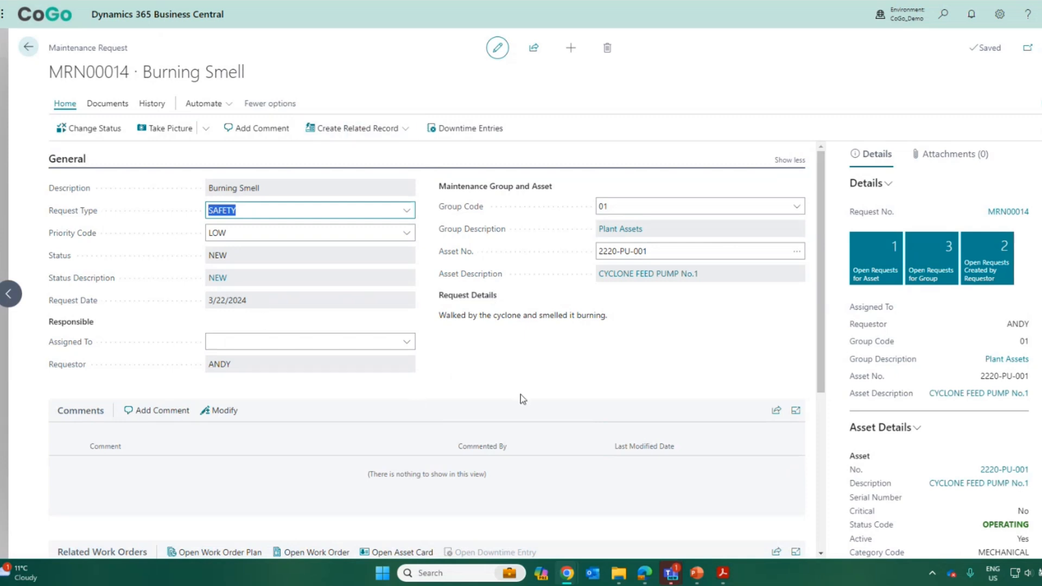
pyautogui.scroll(-5, 520, 395)
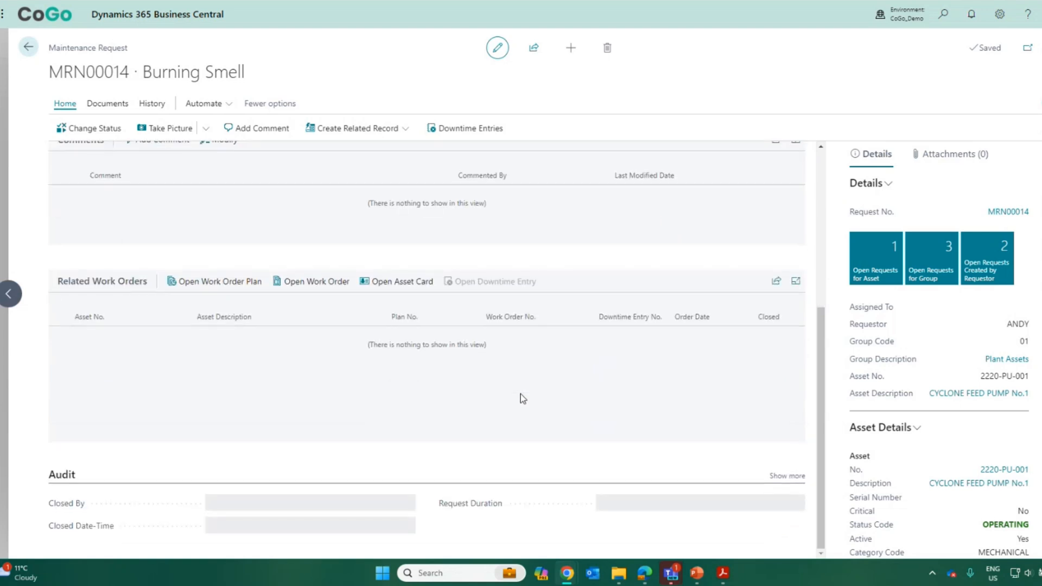
pyautogui.scroll(5, 520, 395)
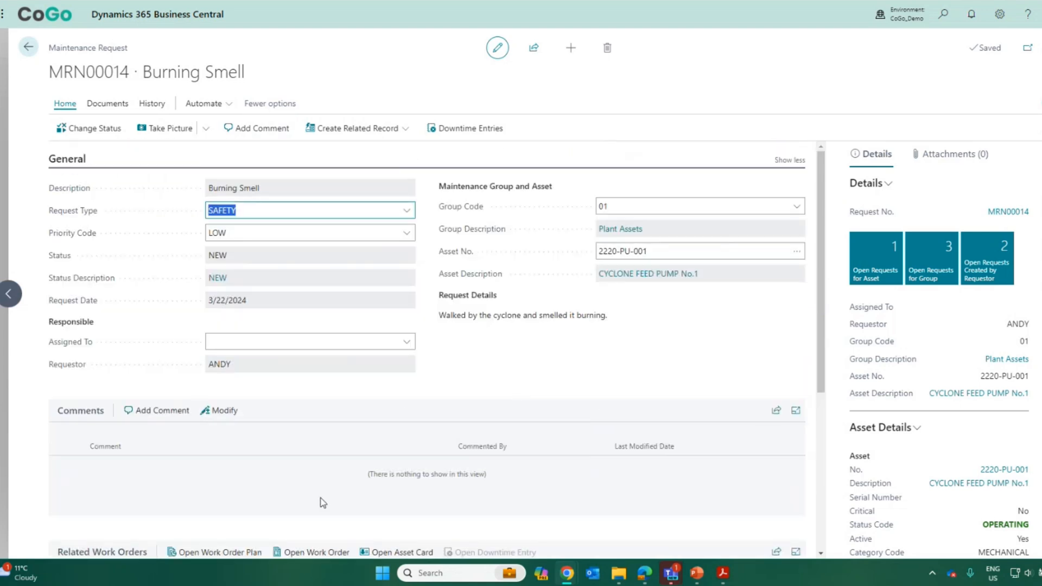
pyautogui.scroll(-3, 319, 497)
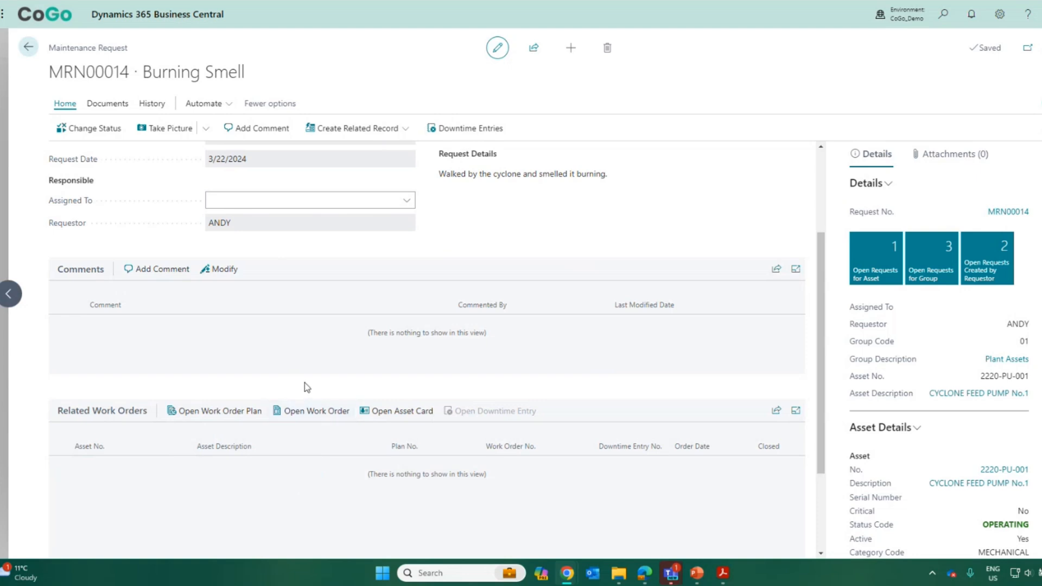
pyautogui.scroll(2, 304, 383)
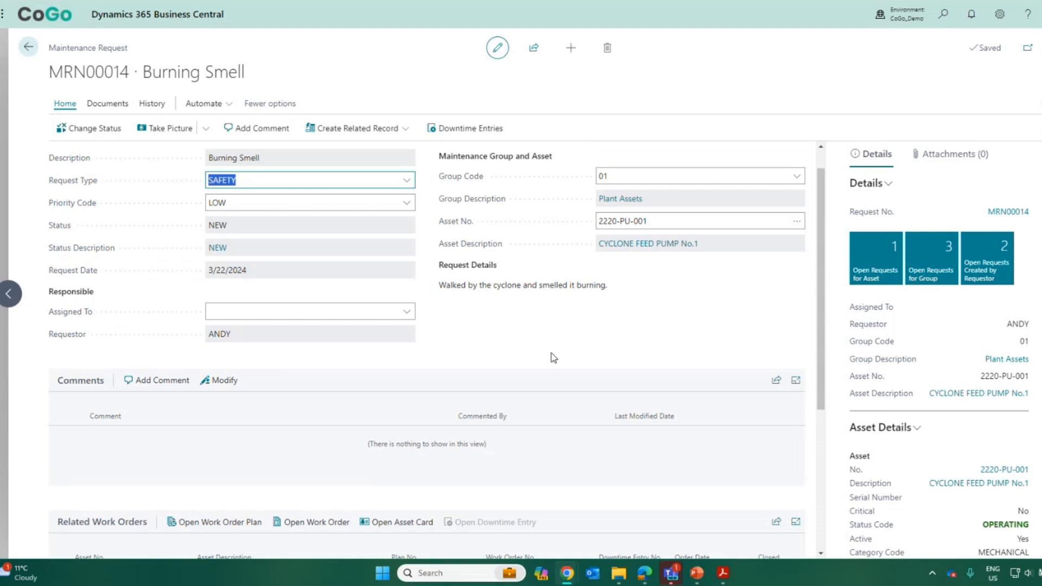
pyautogui.scroll(-1, 521, 304)
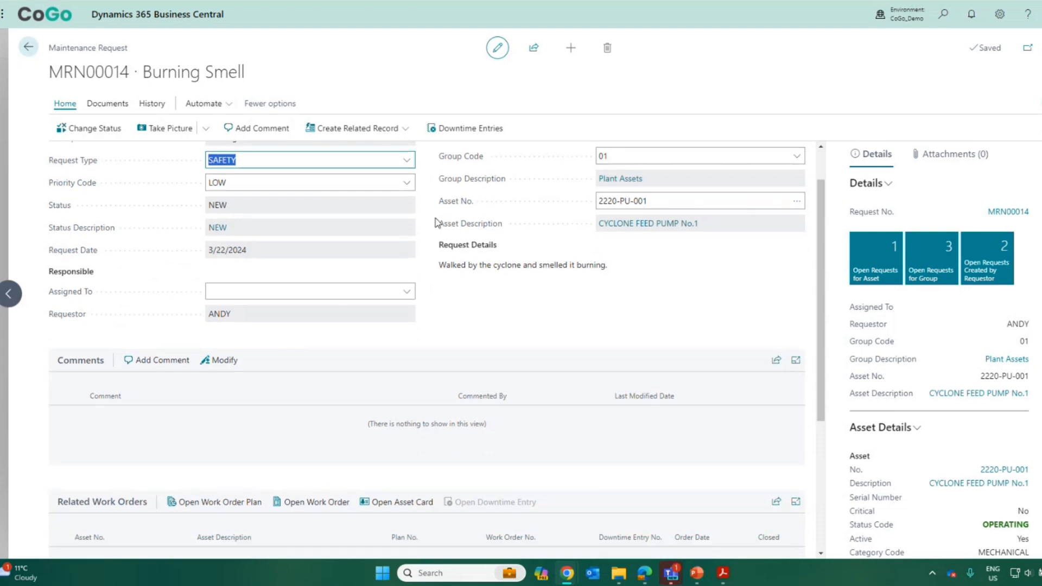
pyautogui.scroll(2, 494, 252)
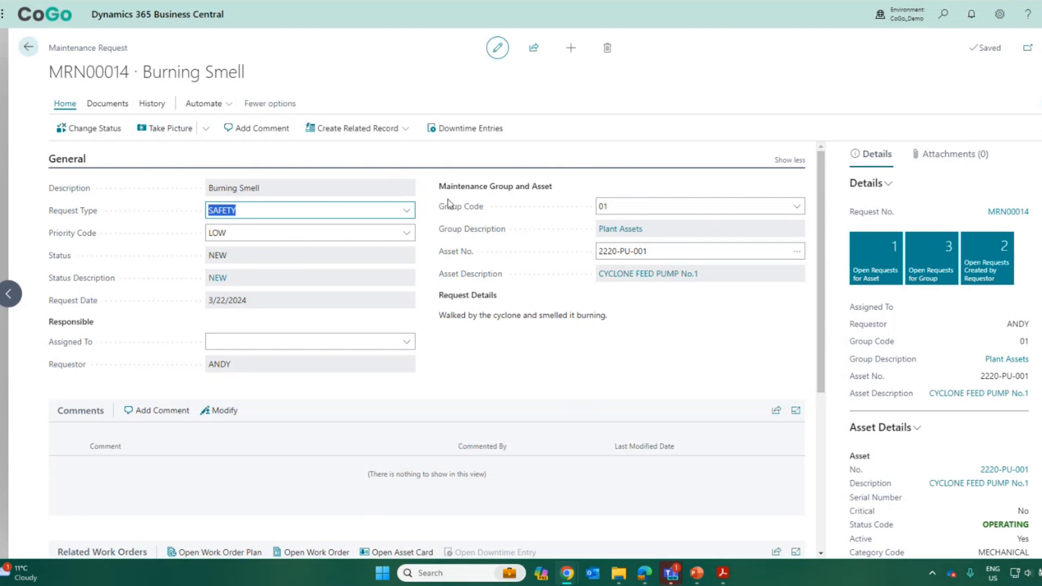
# Step: Start a work order from the request with the description "Please replace the cyclone" and priority code HIGH
pyautogui.click(404, 133)
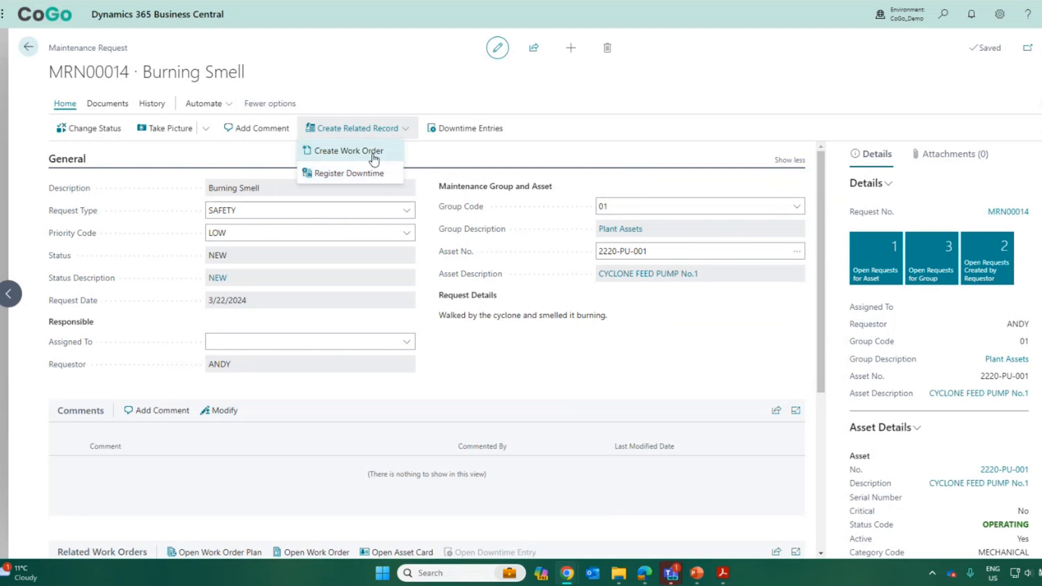
pyautogui.click(374, 159)
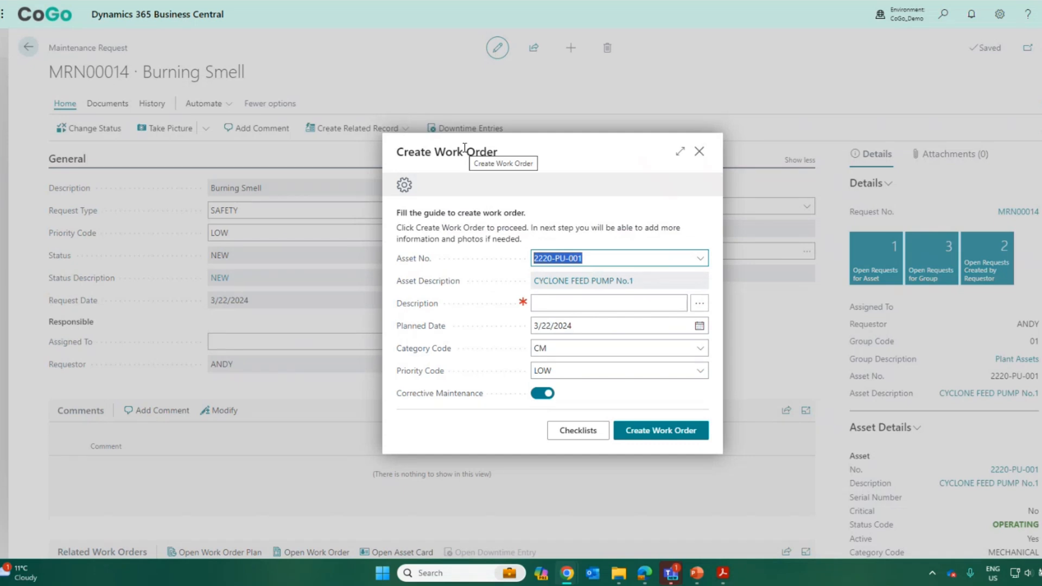
pyautogui.click(615, 305)
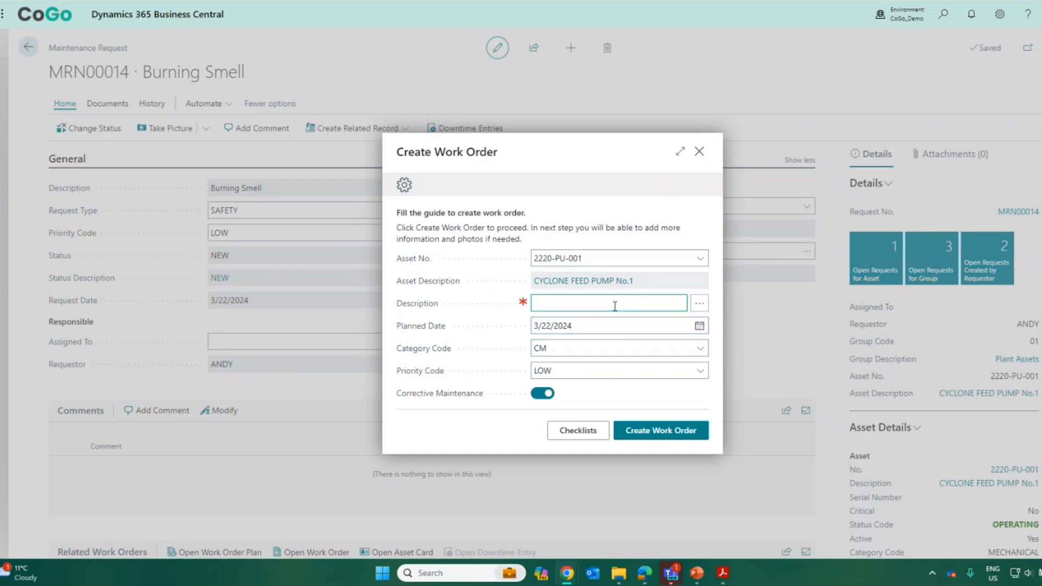
pyautogui.write('Please replace the cyclone')
pyautogui.click(570, 340)
pyautogui.click(700, 371)
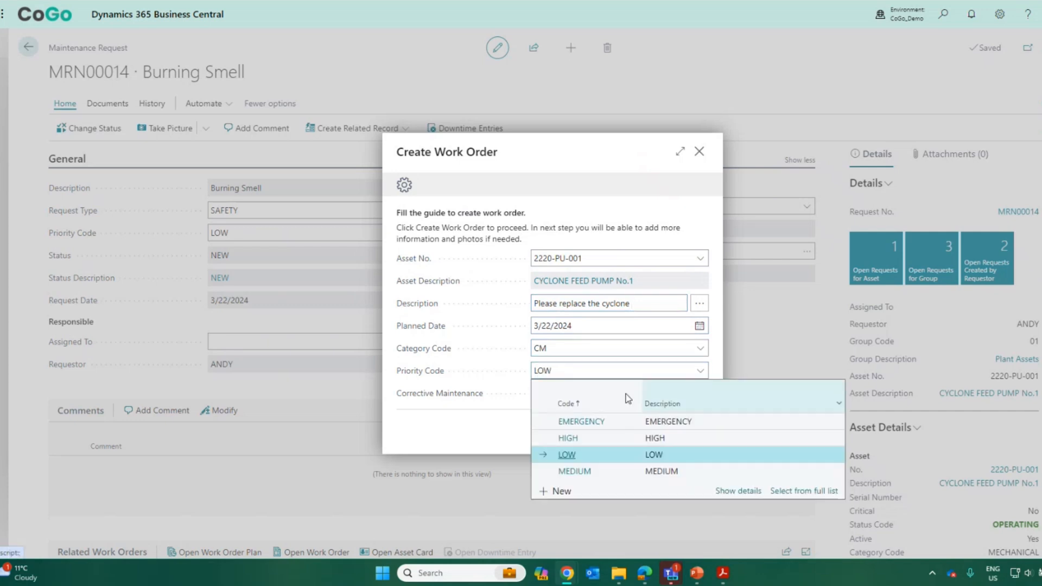
pyautogui.click(587, 438)
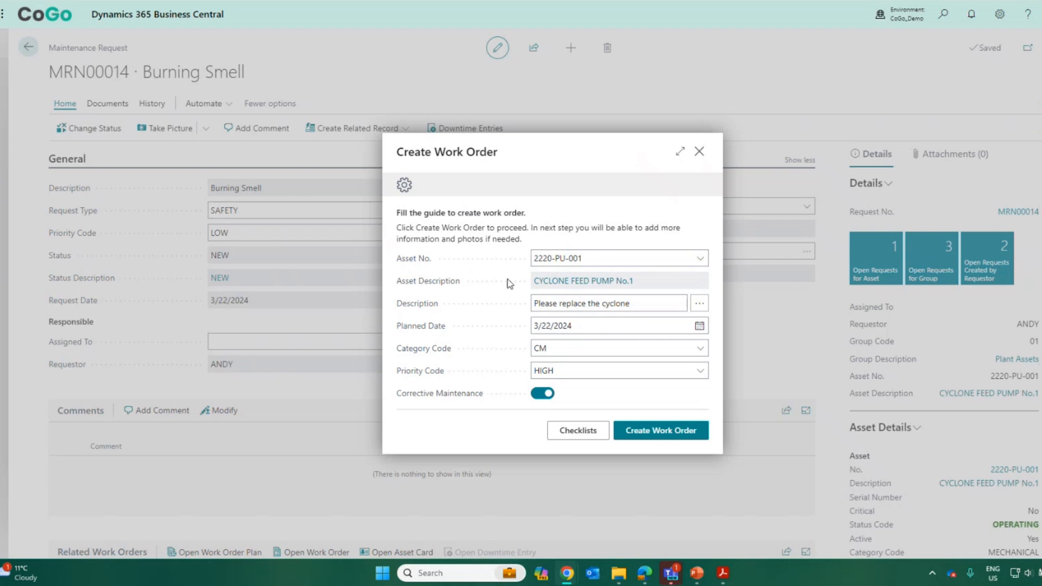
# Step: Assign FTN0001 (Safety - PreWork) as the work order's Before Work checklist, preview its form, and accept the checklist selection
pyautogui.click(580, 431)
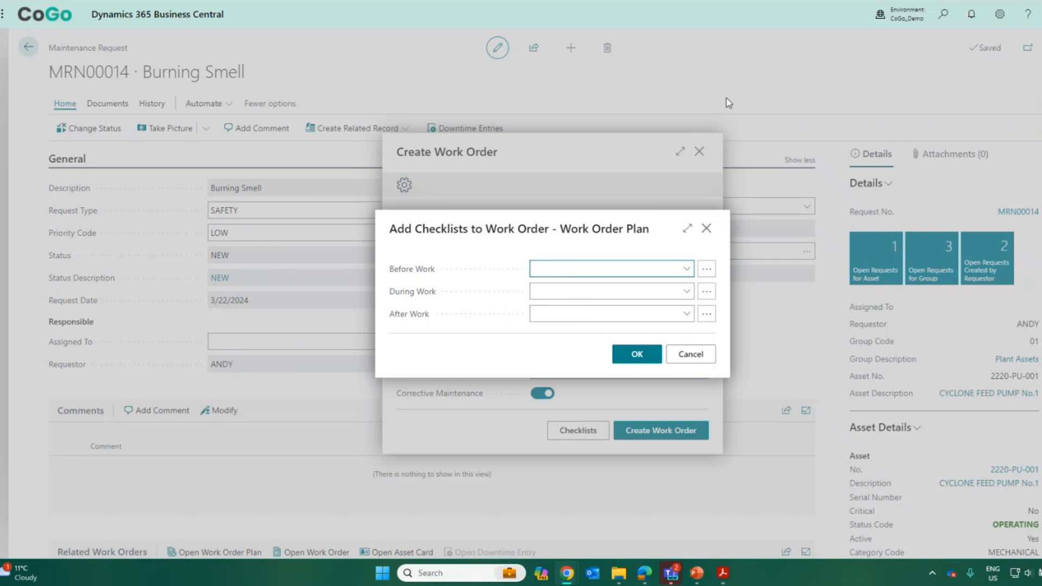
pyautogui.click(687, 270)
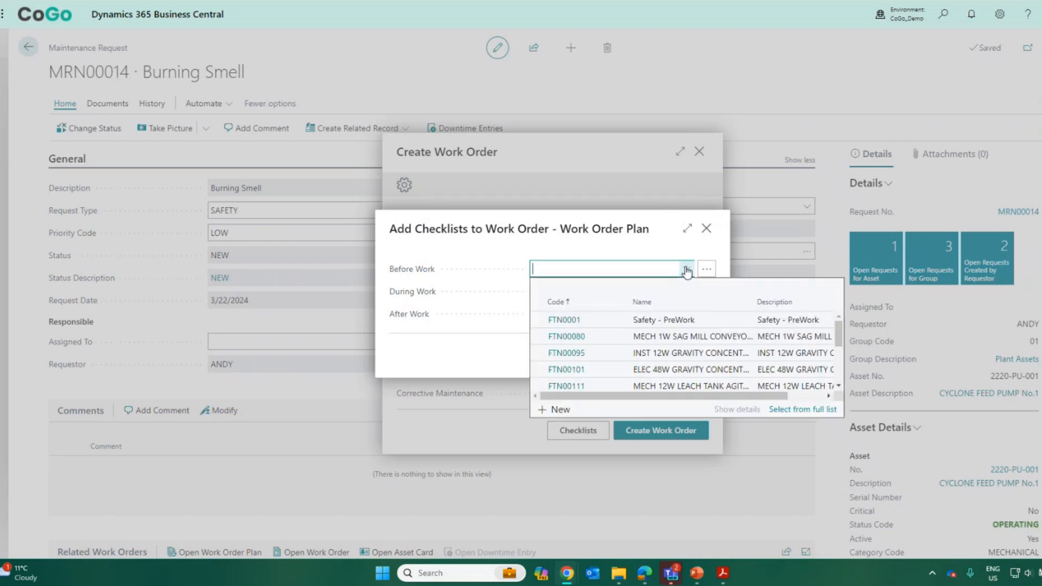
pyautogui.click(561, 322)
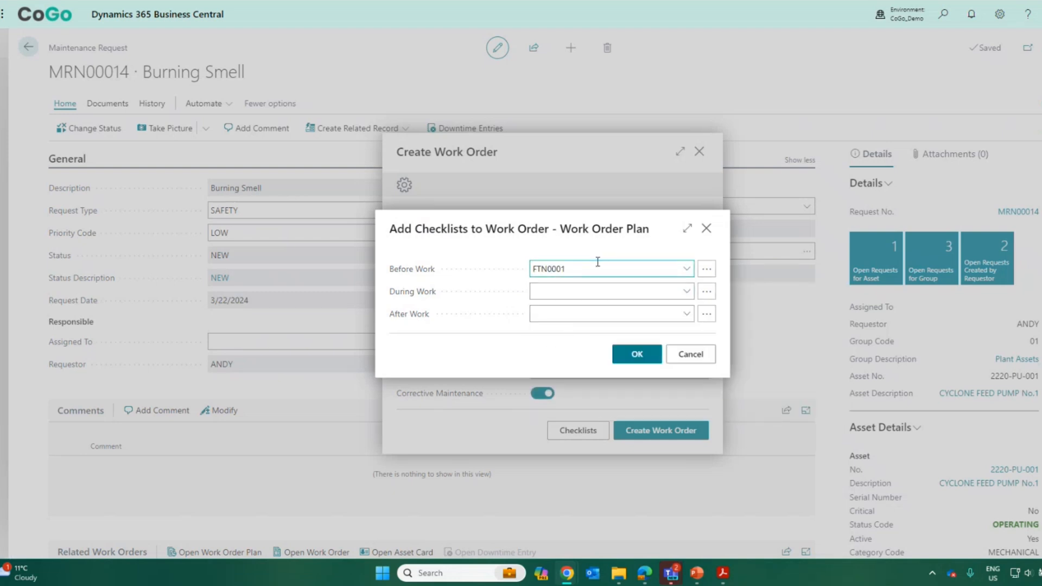
pyautogui.click(705, 276)
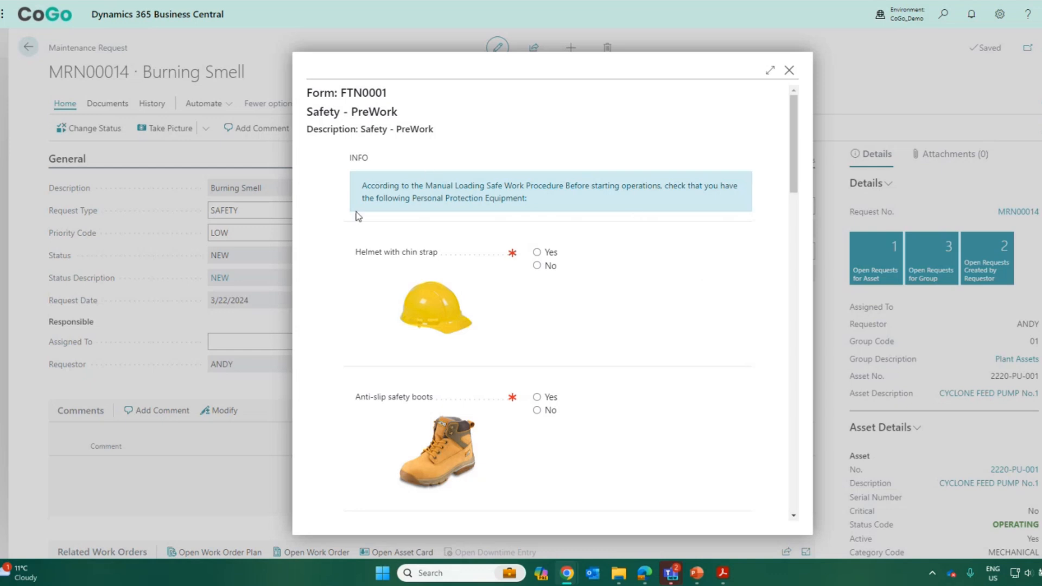
pyautogui.scroll(-10, 539, 283)
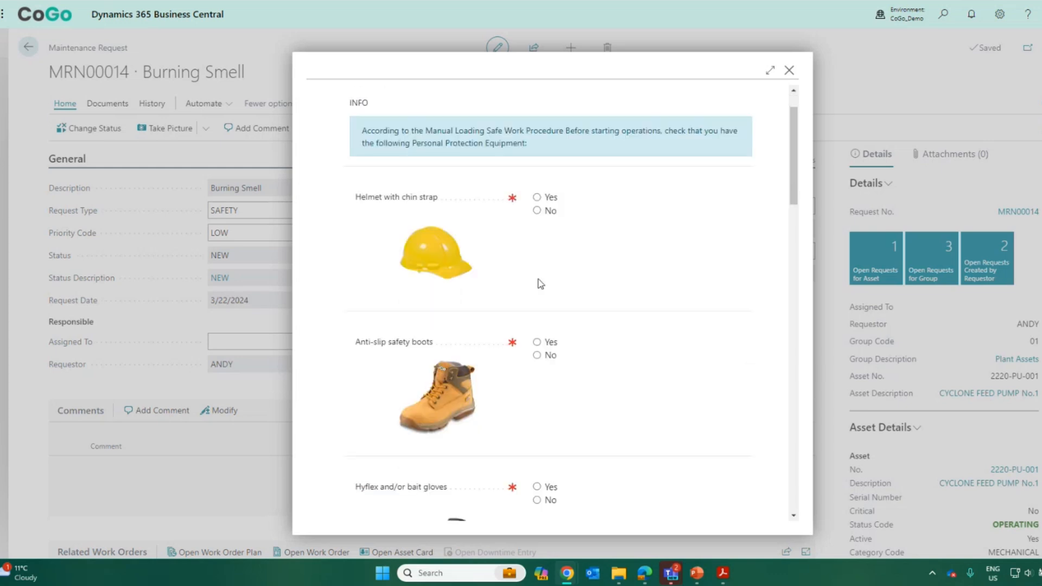
pyautogui.scroll(-10, 539, 282)
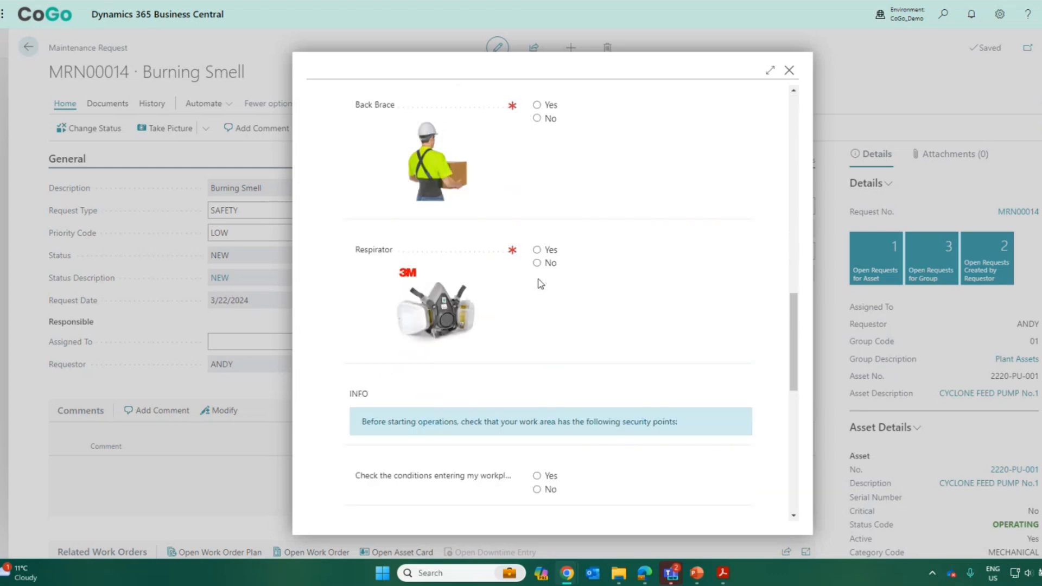
pyautogui.scroll(15, 539, 282)
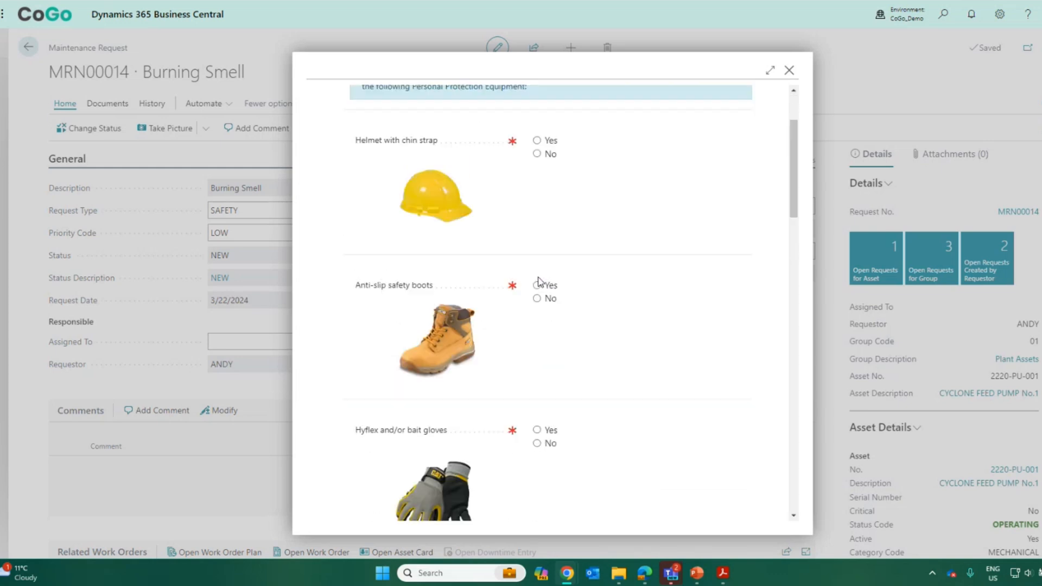
pyautogui.click(790, 70)
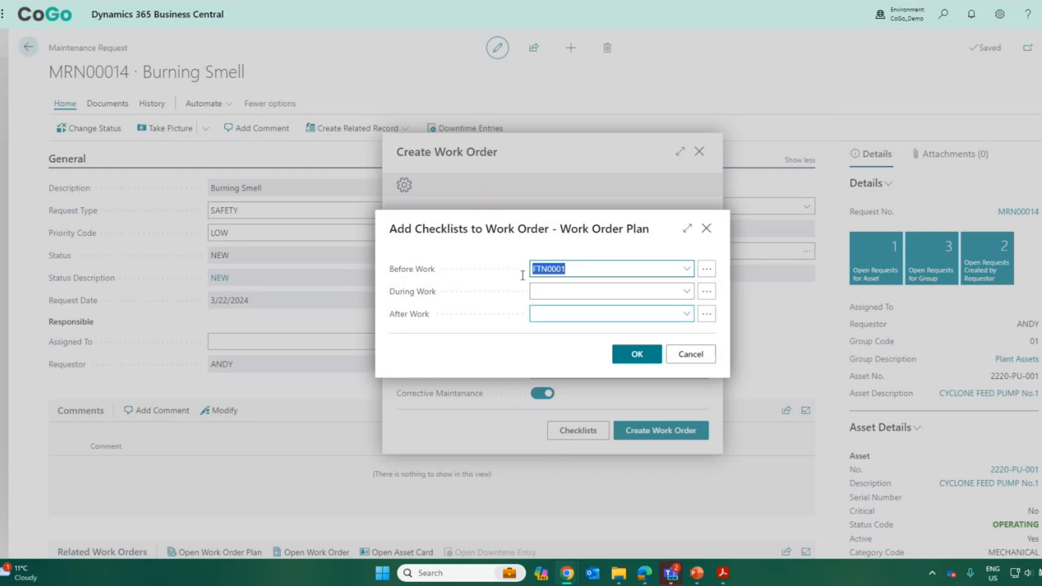
pyautogui.click(633, 354)
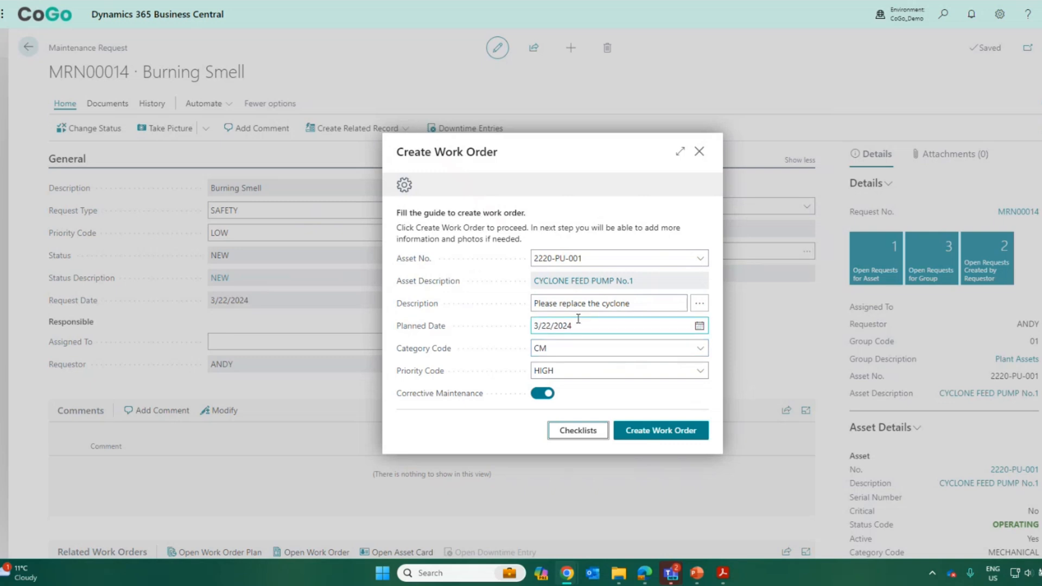
# Step: Create the work order and enter the numbered instruction lines "1.)", "2.)" and "3.)"
pyautogui.click(659, 431)
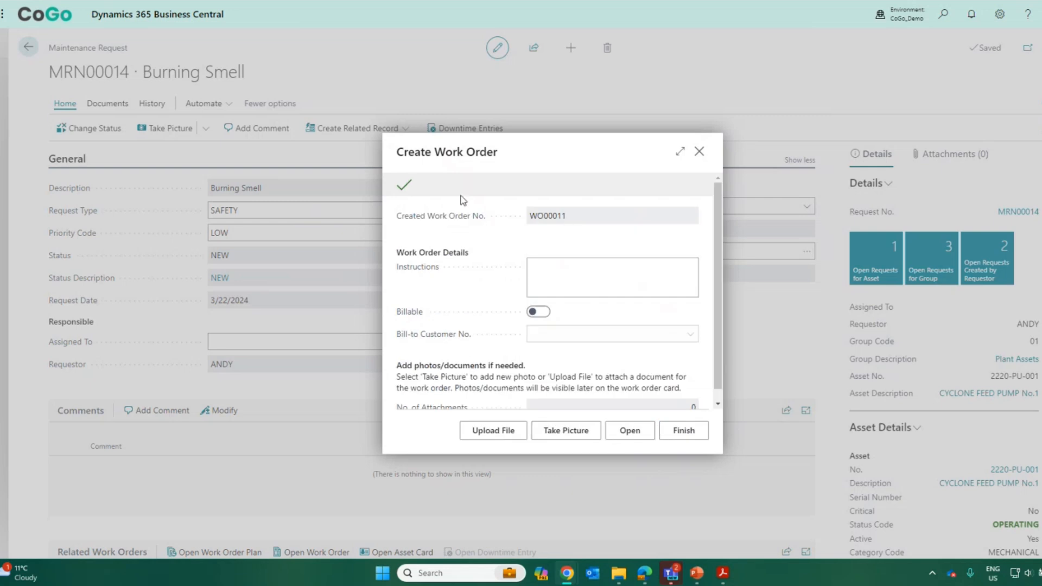
pyautogui.click(566, 270)
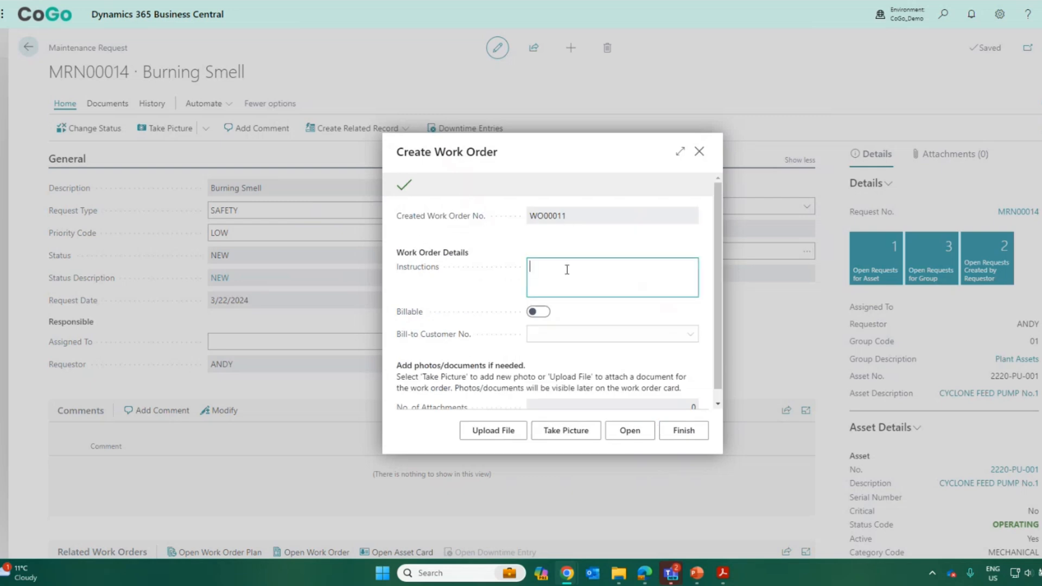
pyautogui.write('1.)')
pyautogui.press('Return')
pyautogui.write('2.')
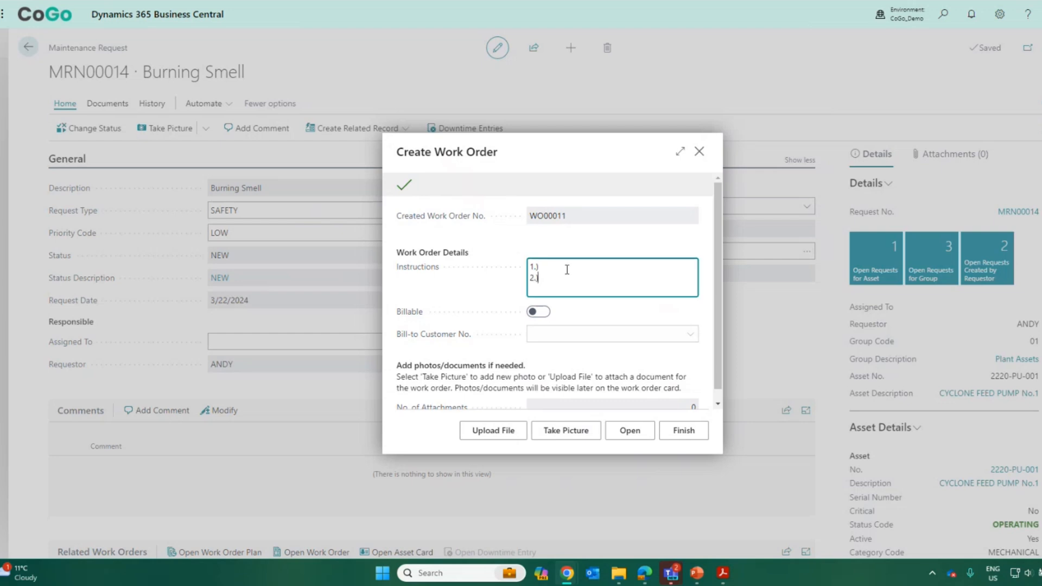
pyautogui.write(')')
pyautogui.press('Return')
pyautogui.write('3.)')
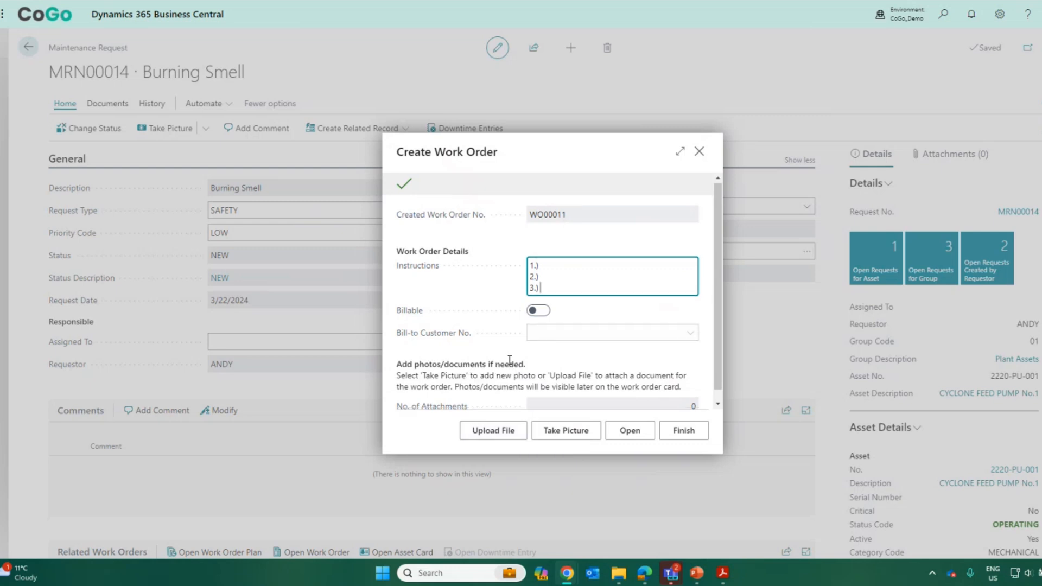
# Step: Open the created work order and examine its general, instructions, resources, items, expenses, audit and maintenance request sections
pyautogui.scroll(-1, 508, 363)
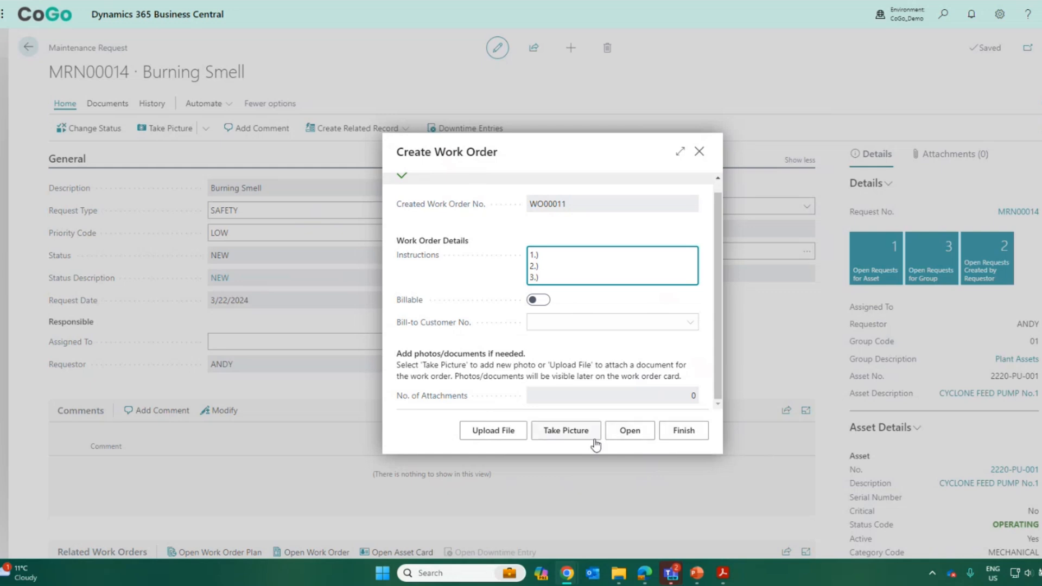
pyautogui.click(639, 433)
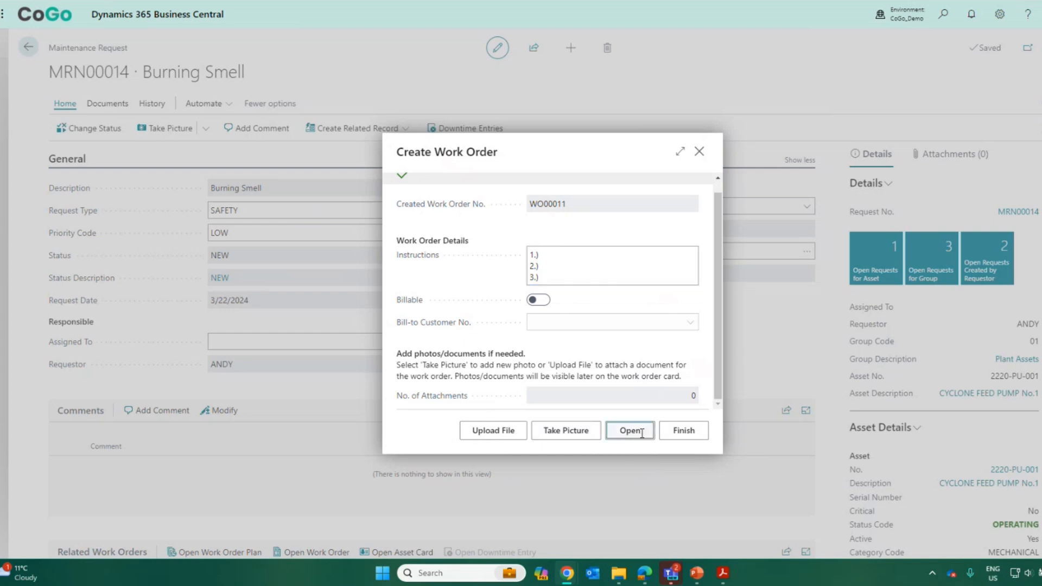
pyautogui.click(642, 433)
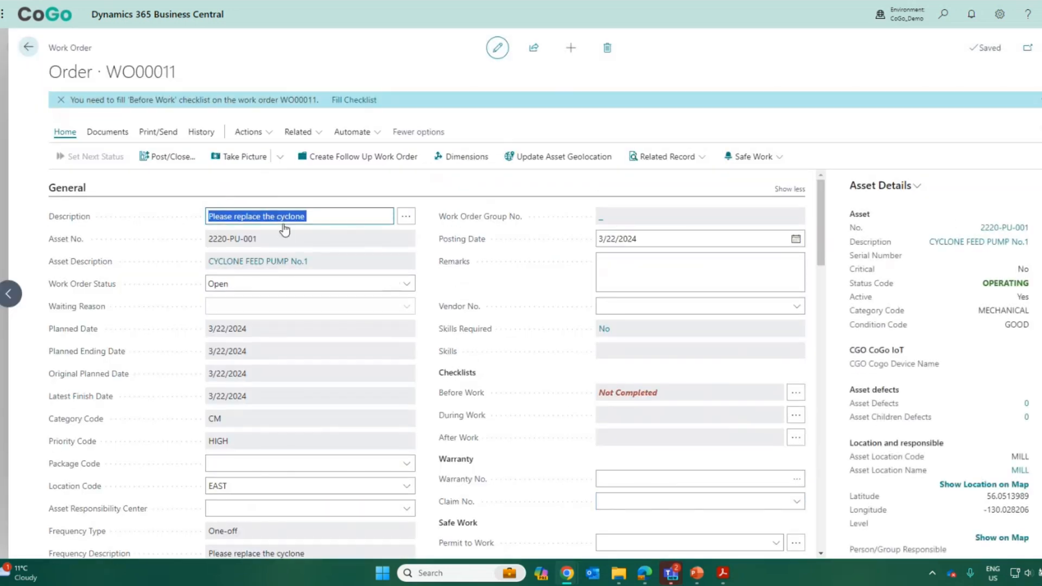
pyautogui.scroll(-6, 466, 283)
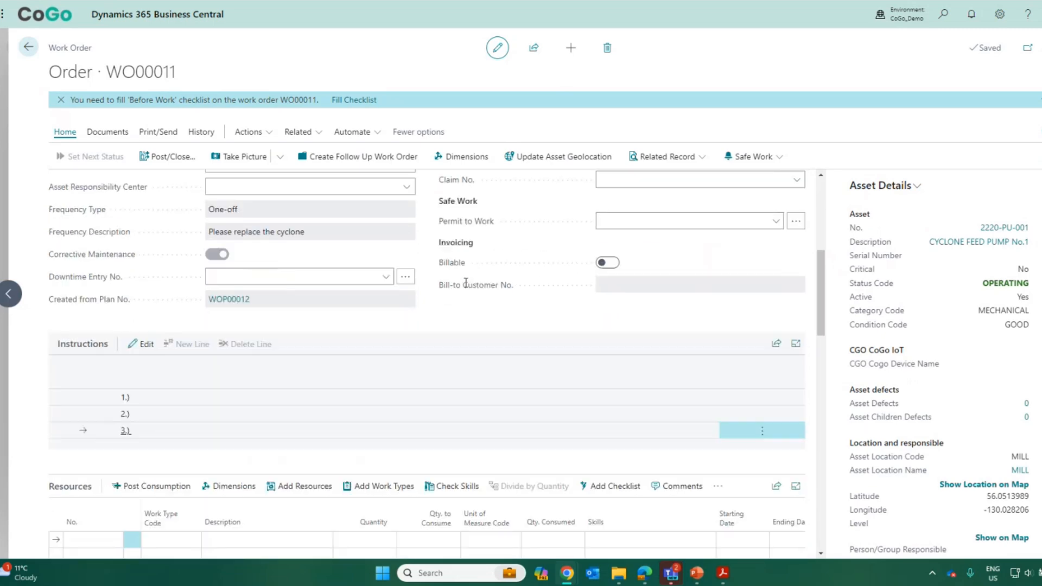
pyautogui.scroll(-8, 466, 283)
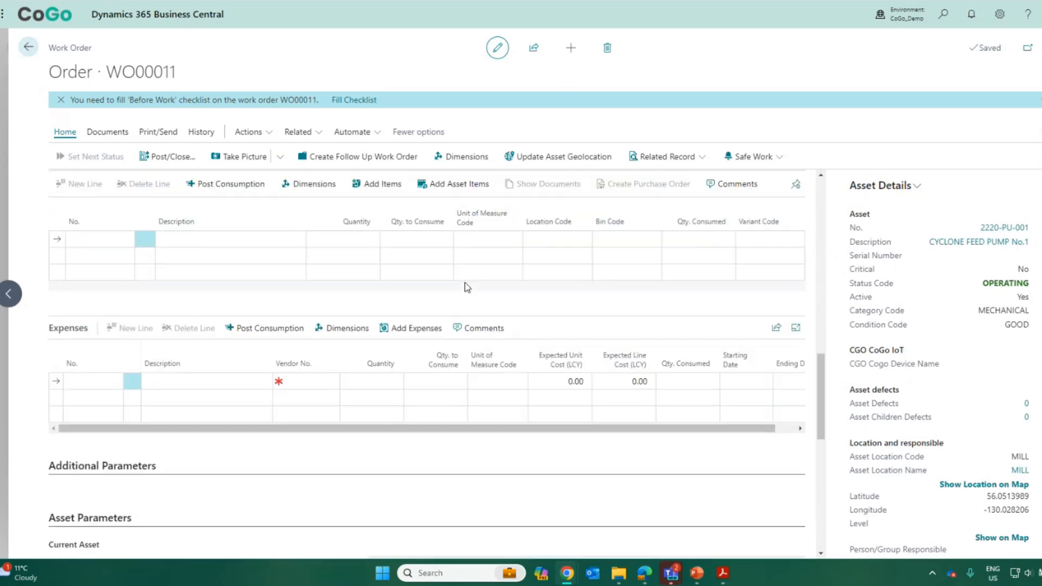
pyautogui.scroll(-10, 466, 288)
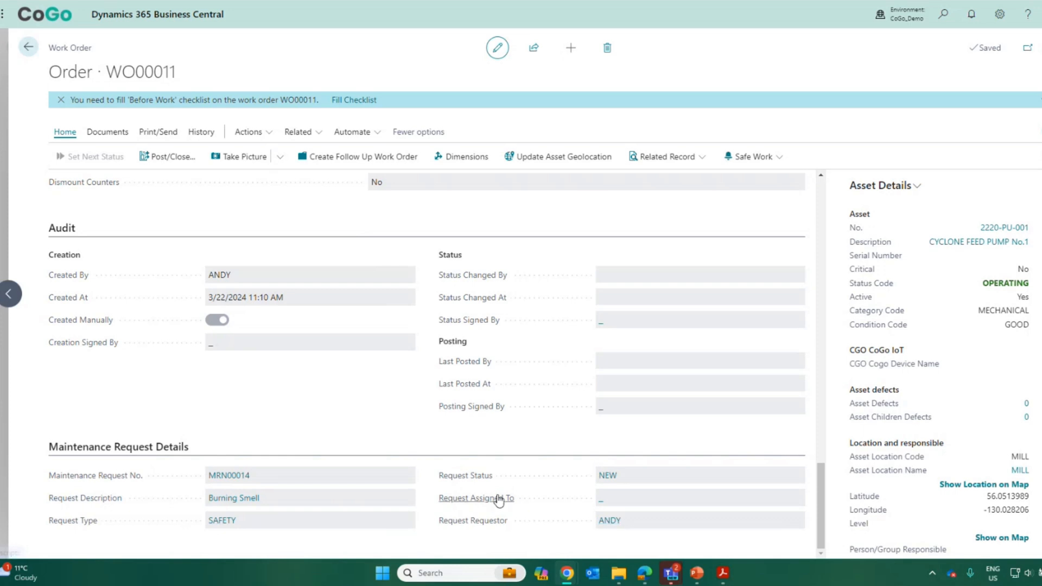
pyautogui.moveTo(499, 500)
pyautogui.scroll(4, 568, 527)
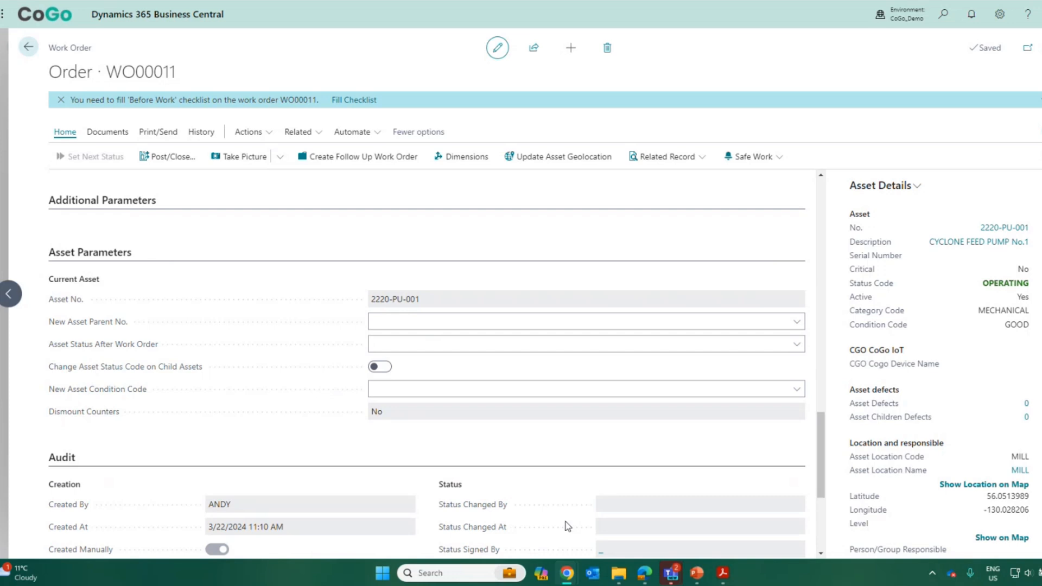
pyautogui.scroll(8, 568, 527)
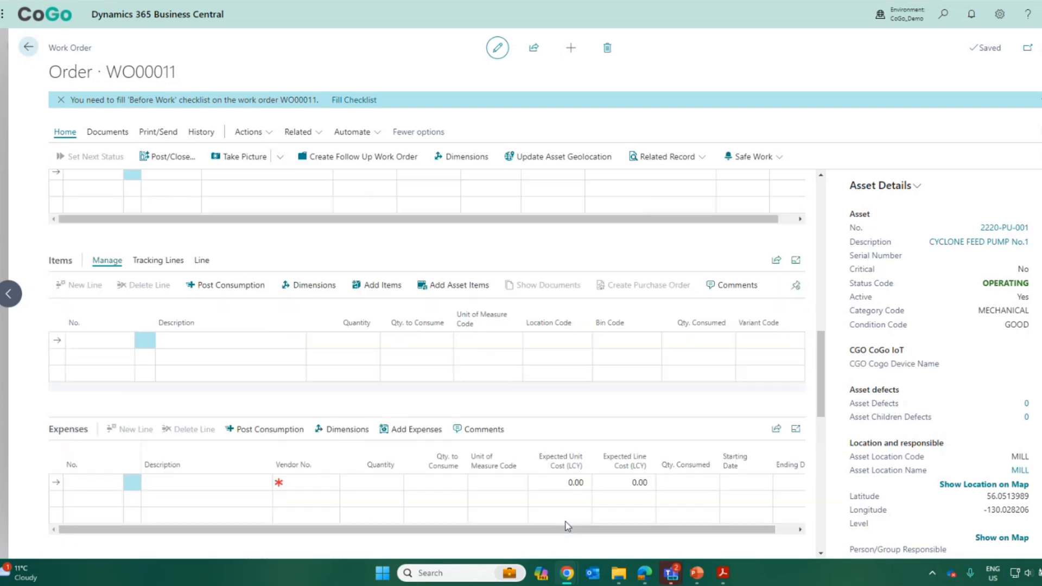
# Step: Add a resource line to the work order with work type MECH and a quantity of 5
pyautogui.scroll(3, 568, 527)
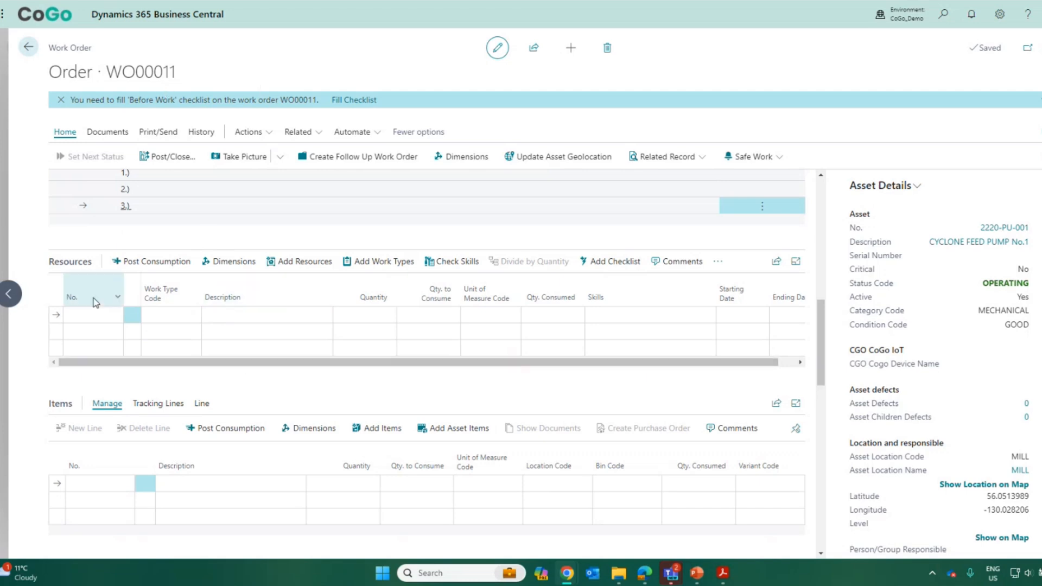
pyautogui.click(95, 315)
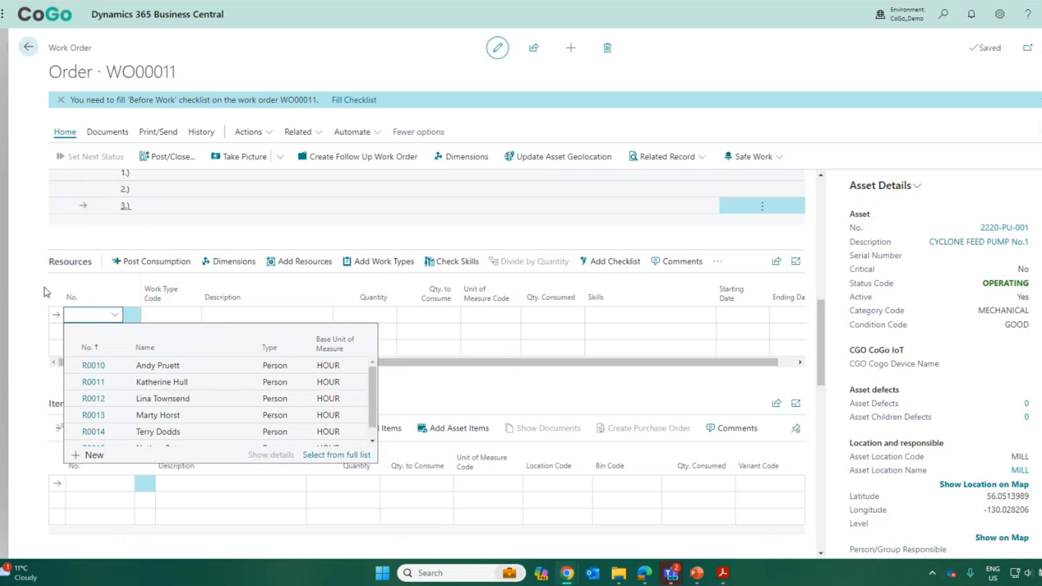
pyautogui.hscroll(-3, 198, 329)
pyautogui.click(197, 329)
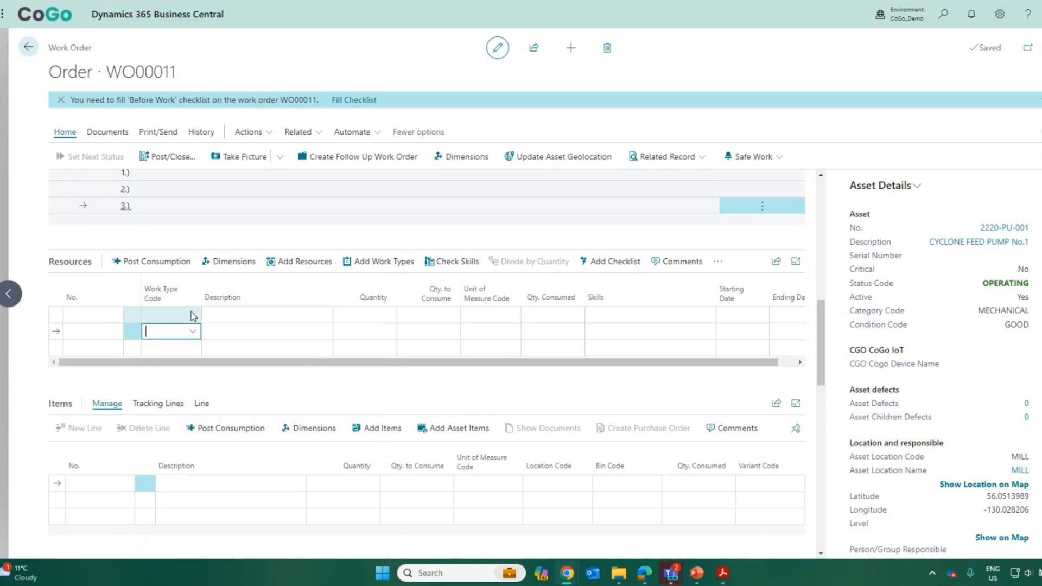
pyautogui.click(192, 317)
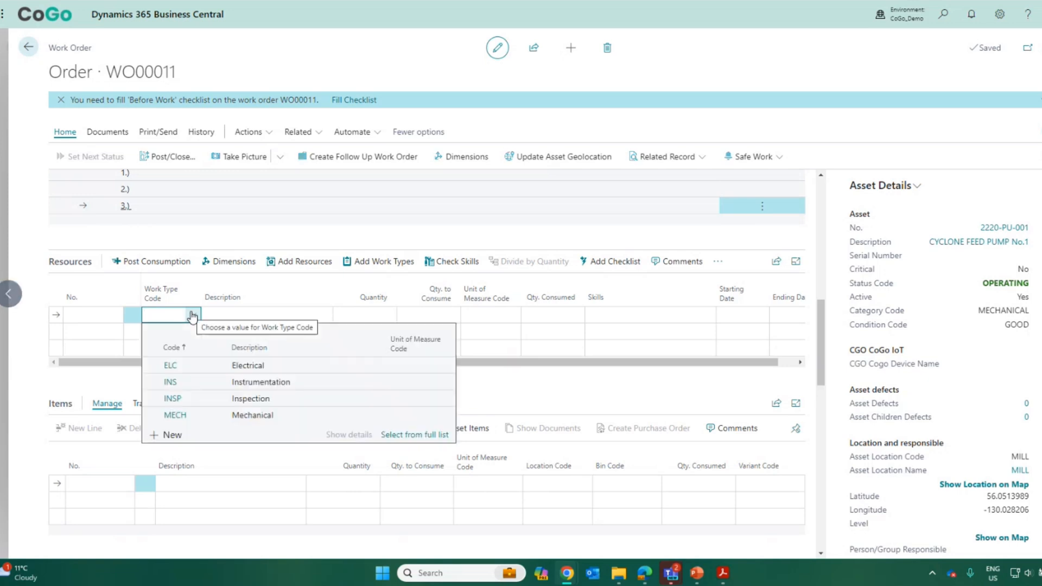
pyautogui.click(182, 419)
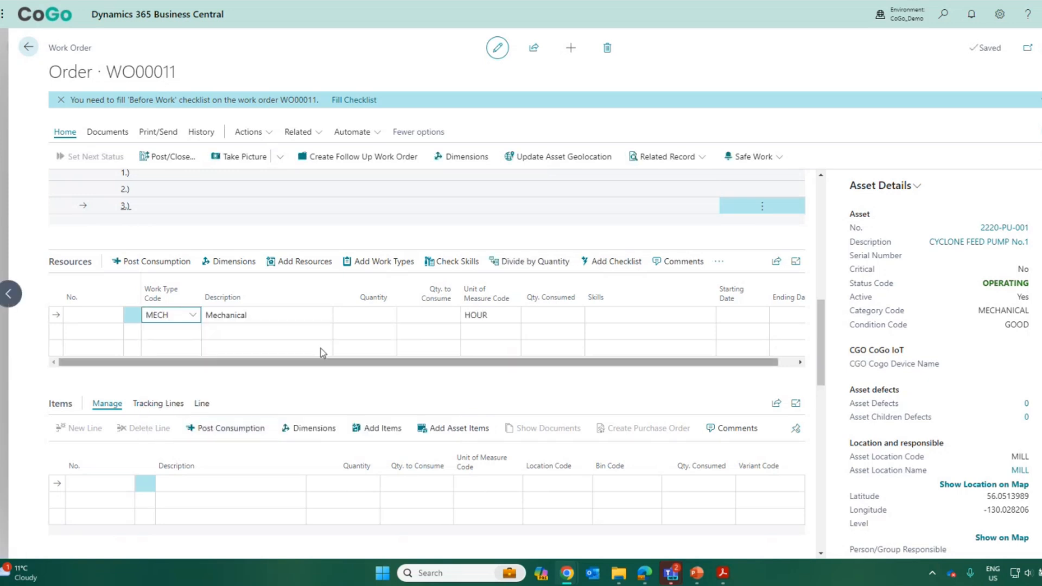
pyautogui.click(375, 314)
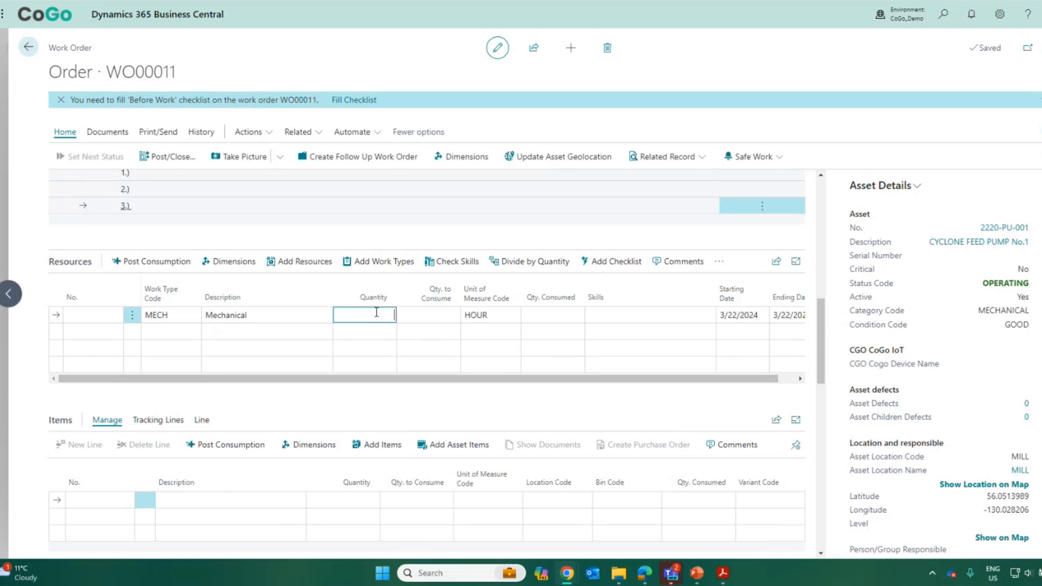
pyautogui.write('5')
pyautogui.press('Tab')
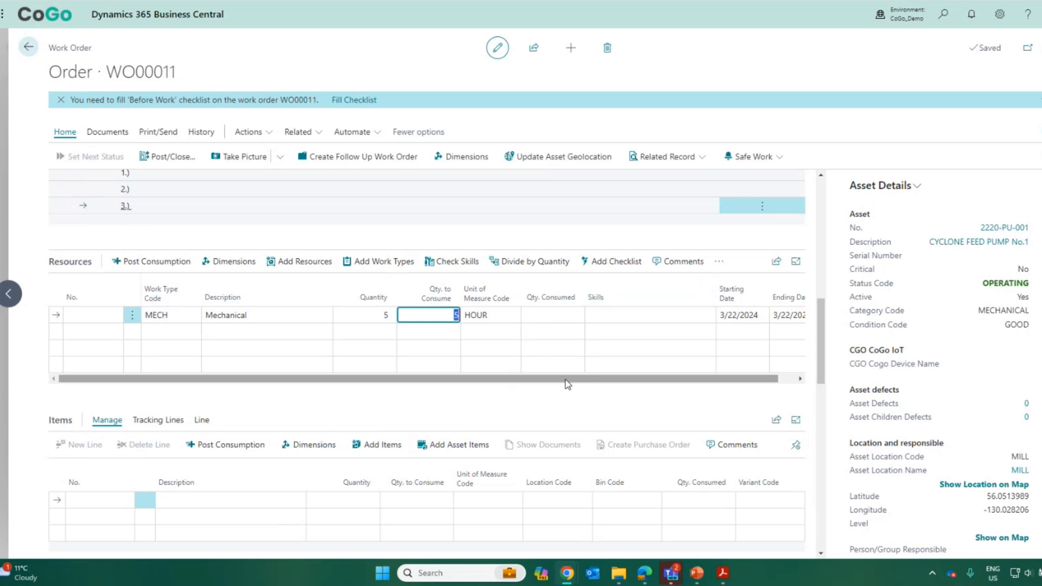
# Step: Examine the Mechanical resource line's fields, from the resource number through the starting and ending dates
pyautogui.moveTo(578, 383); pyautogui.dragTo(618, 381)
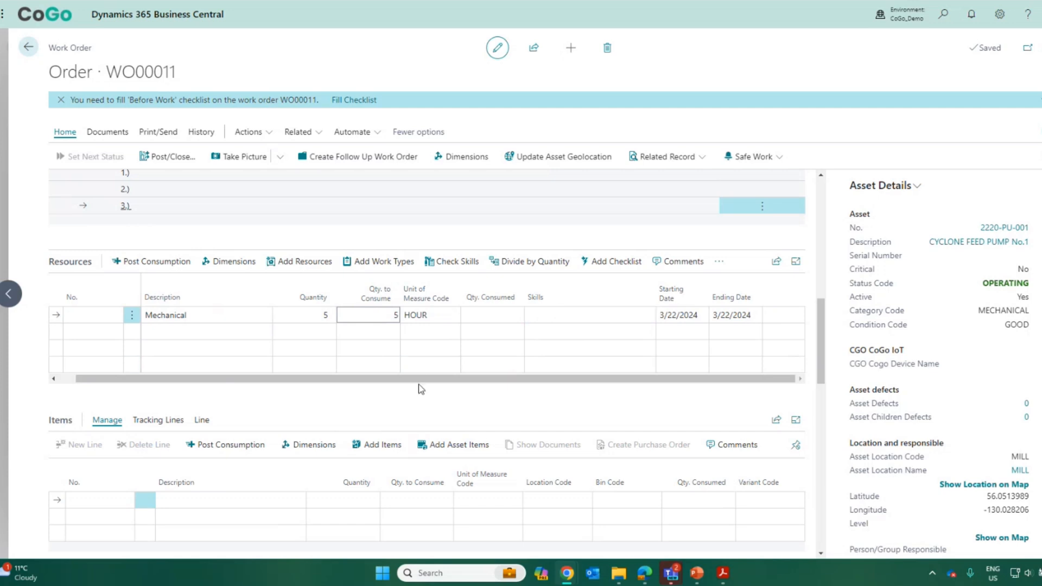
pyautogui.moveTo(393, 382); pyautogui.dragTo(286, 380)
pyautogui.click(87, 313)
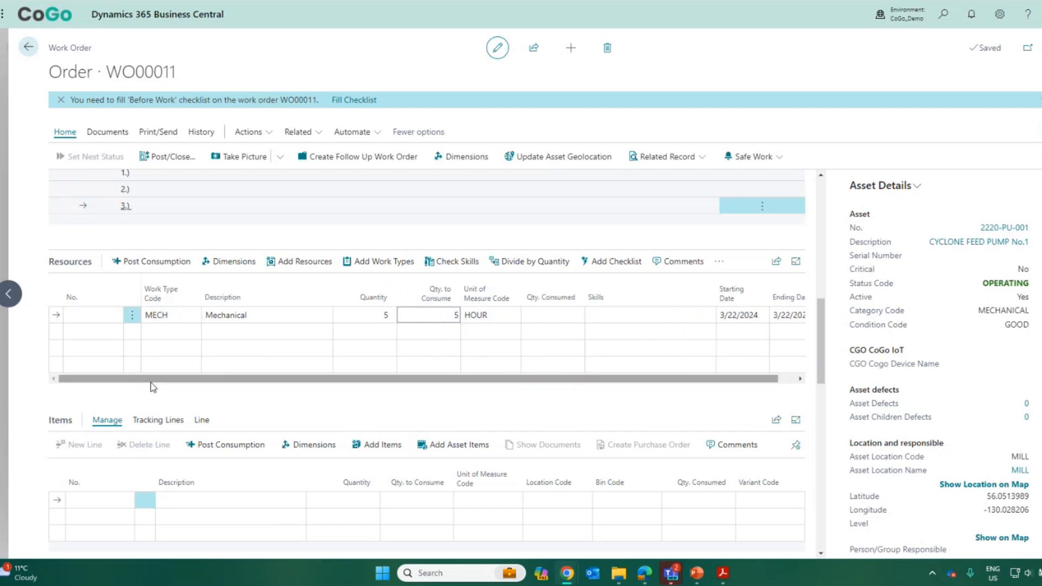
pyautogui.moveTo(511, 379); pyautogui.dragTo(659, 380)
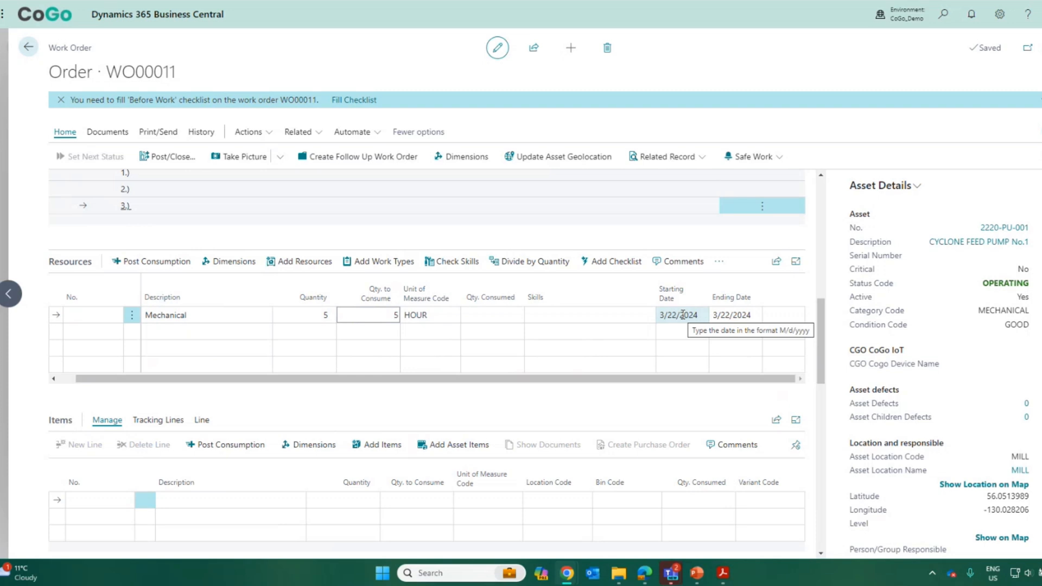
pyautogui.click(704, 319)
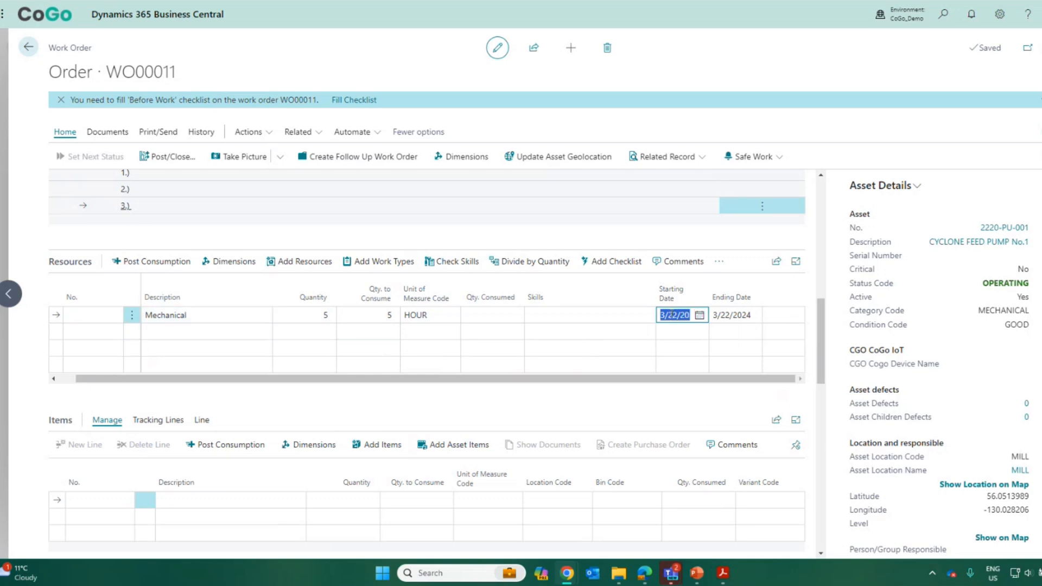
pyautogui.click(239, 332)
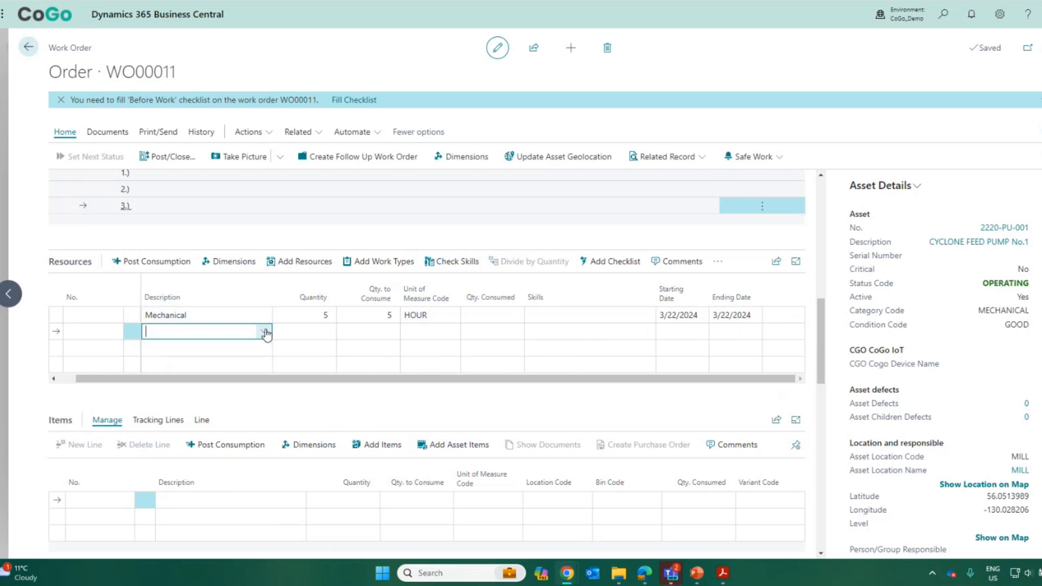
pyautogui.click(264, 332)
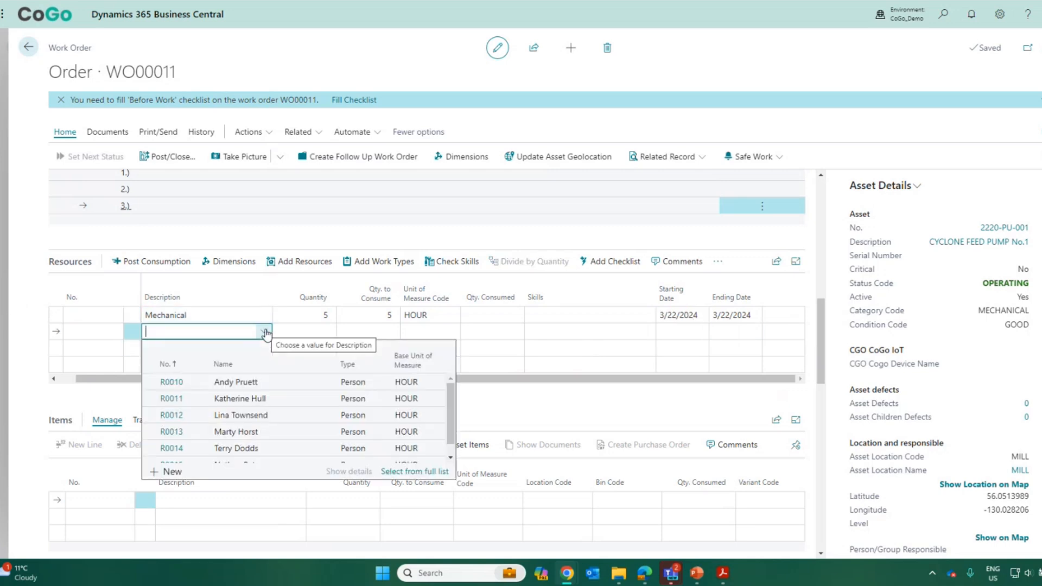
pyautogui.click(696, 380)
# Step: Add a second resource line to the work order with work type ELC and a quantity of 2
pyautogui.moveTo(696, 379); pyautogui.dragTo(478, 378)
pyautogui.click(191, 333)
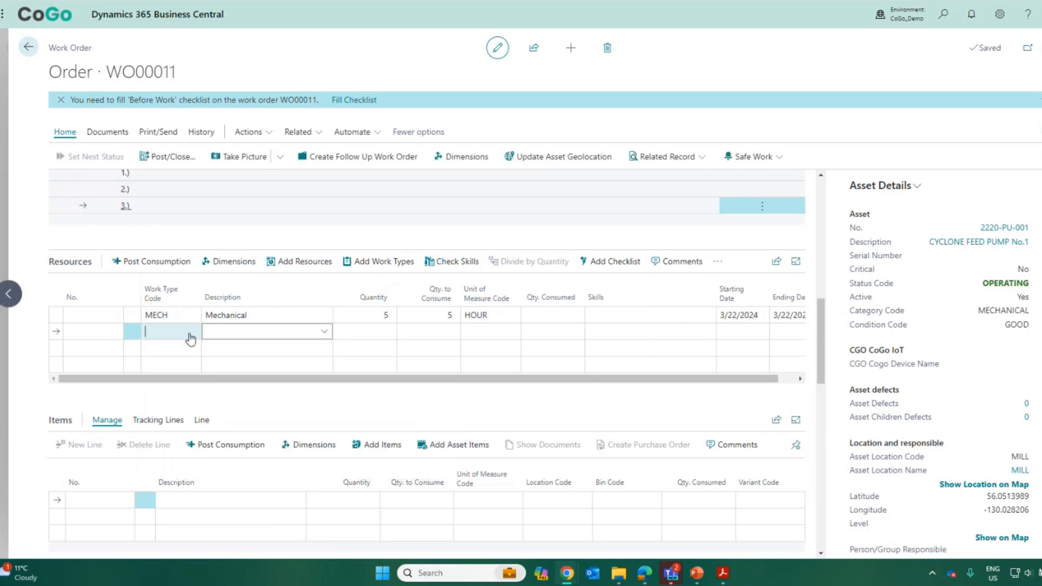
pyautogui.click(193, 333)
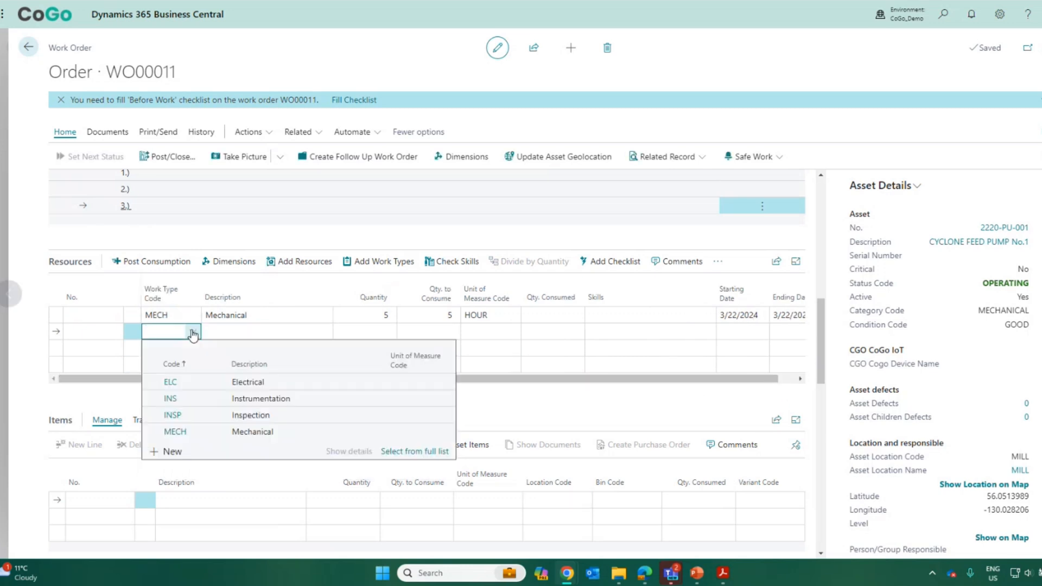
pyautogui.click(194, 383)
pyautogui.click(386, 331)
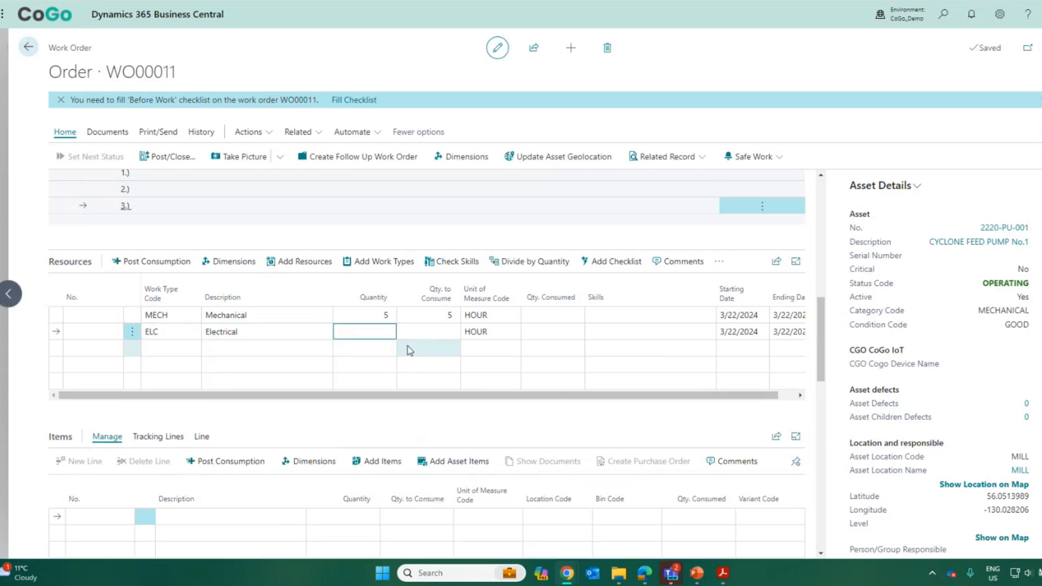
pyautogui.write('2')
pyautogui.press('Tab')
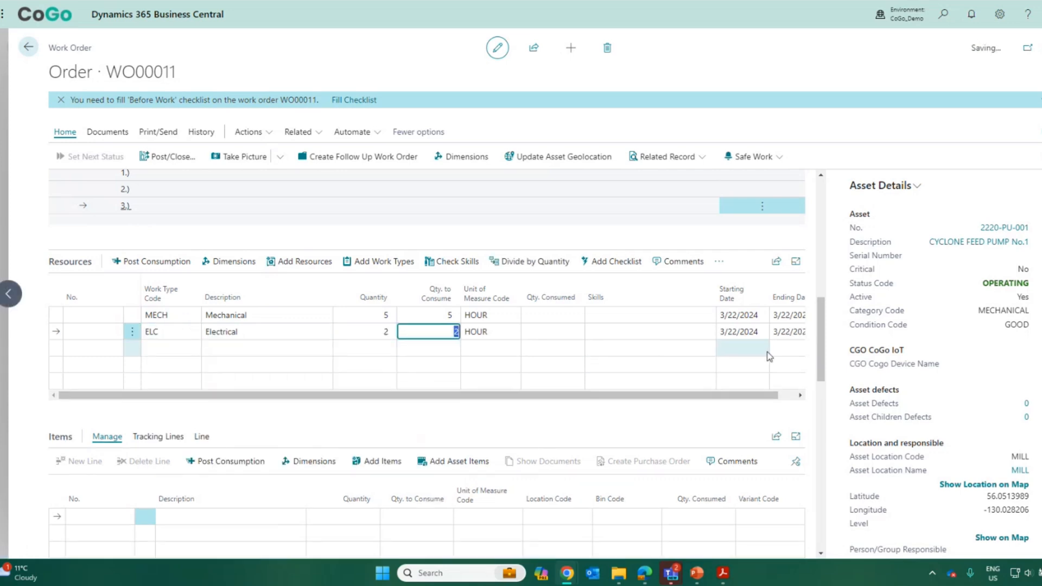
# Step: Set the Electrical resource line's starting date to 3/23/2024
pyautogui.click(766, 331)
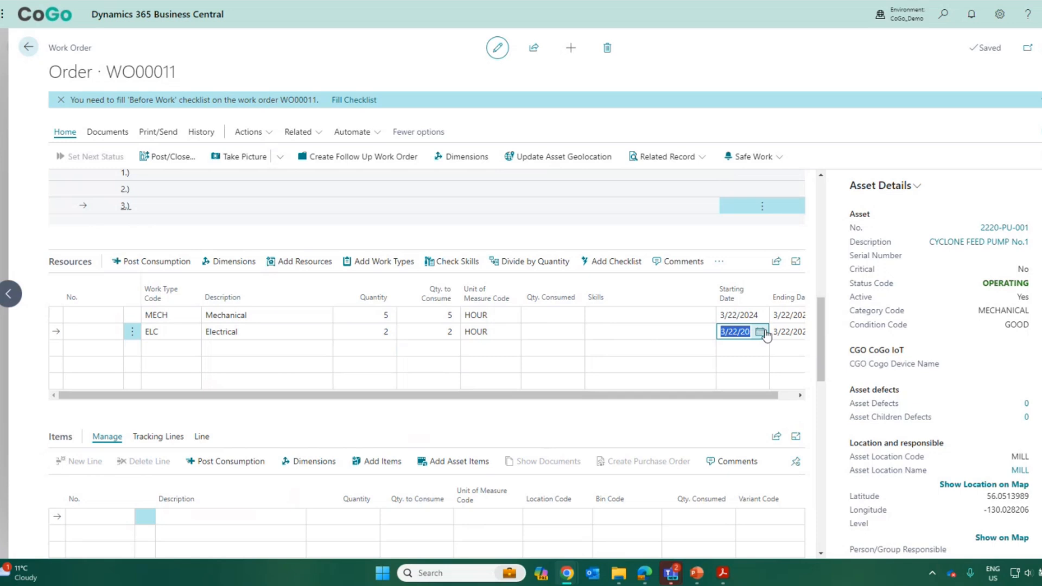
pyautogui.click(762, 331)
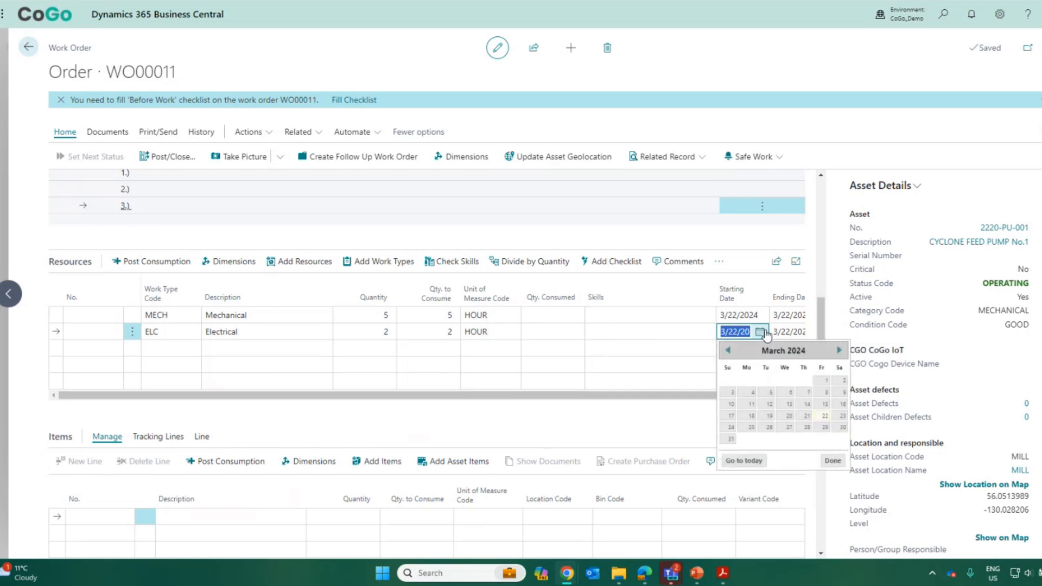
pyautogui.click(842, 416)
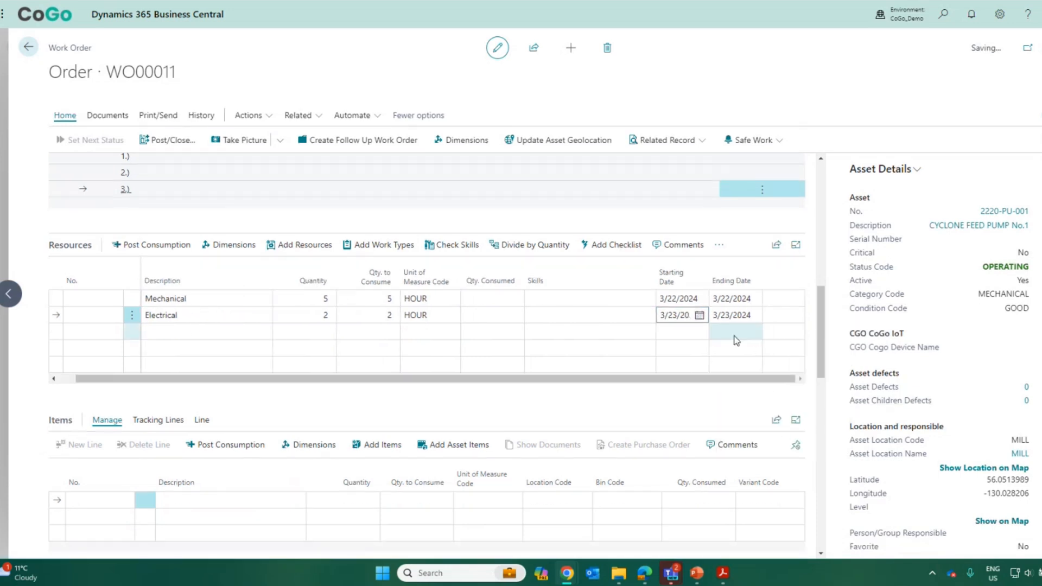
pyautogui.click(733, 315)
pyautogui.click(753, 315)
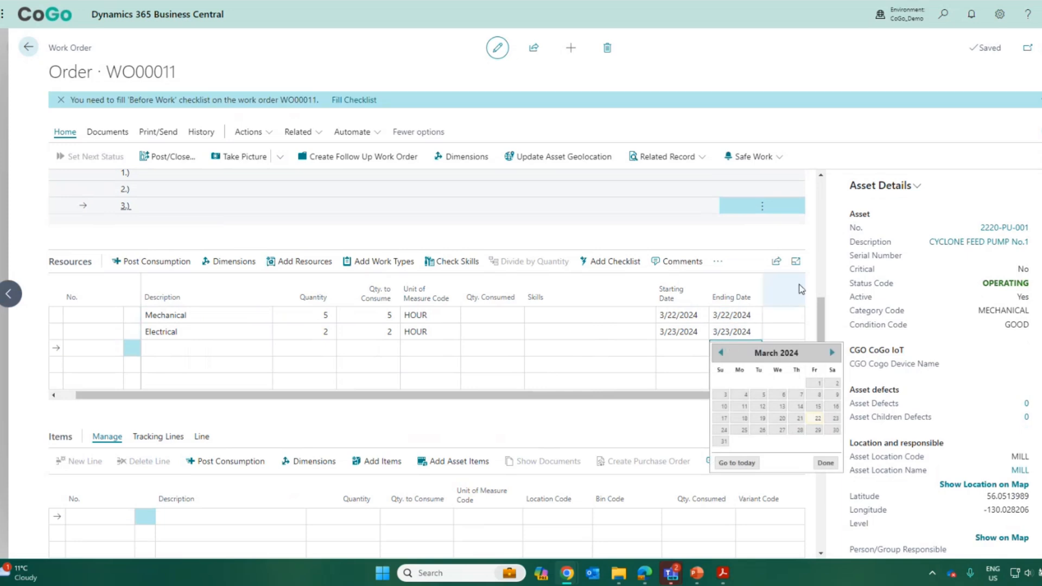
pyautogui.click(816, 281)
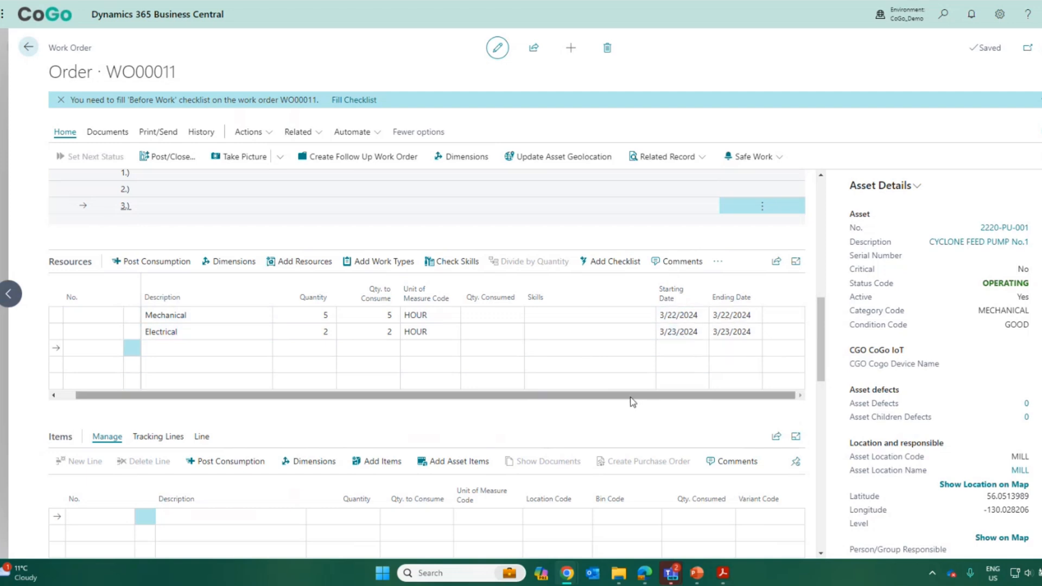
pyautogui.moveTo(444, 397); pyautogui.dragTo(428, 397)
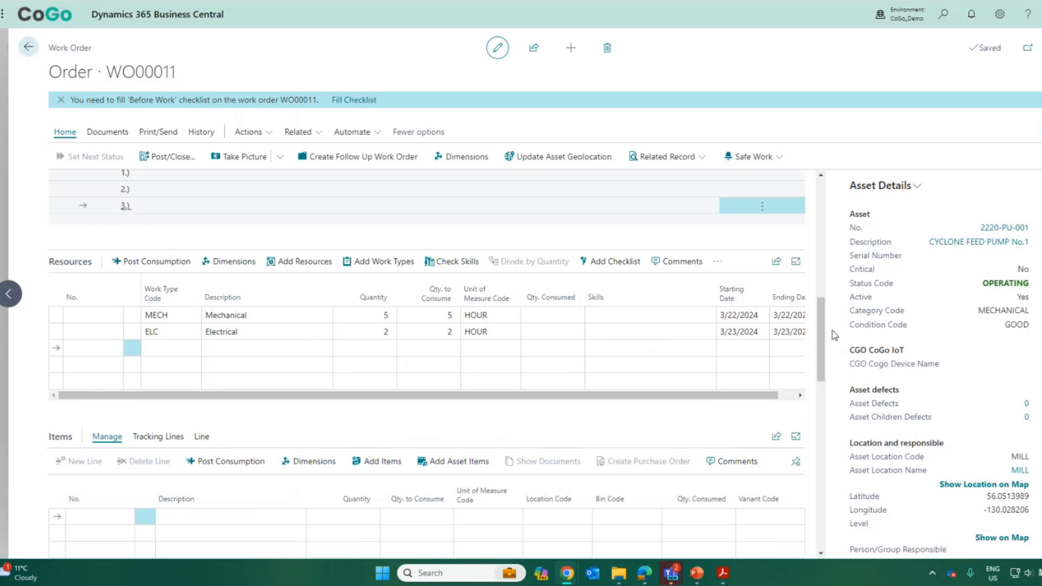
# Step: Add the asset's maintenance item PDCH1960 (Impeller) to the work order's items with a quantity of 1
pyautogui.moveTo(821, 324); pyautogui.dragTo(825, 374)
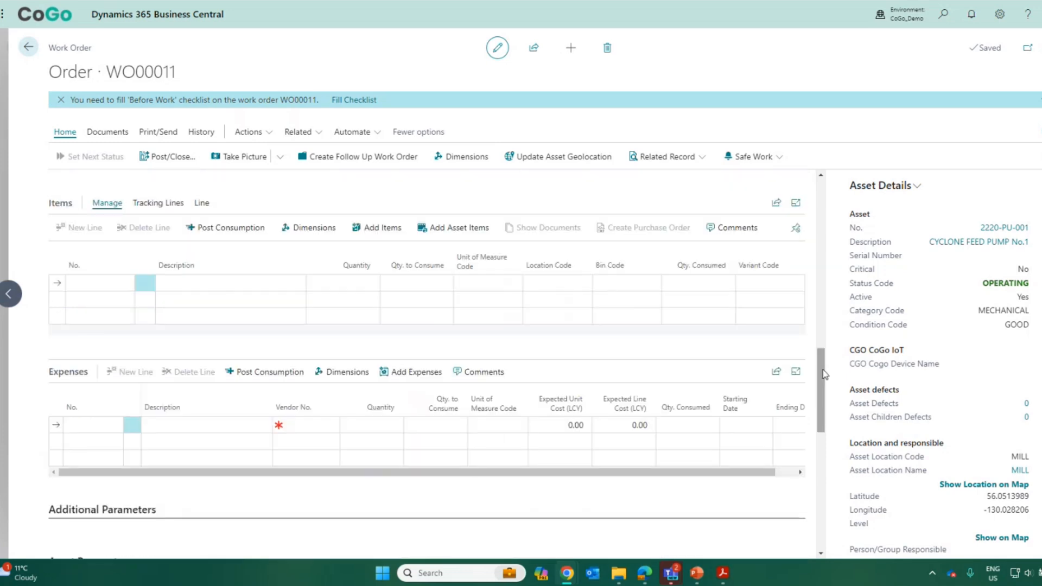
pyautogui.click(442, 236)
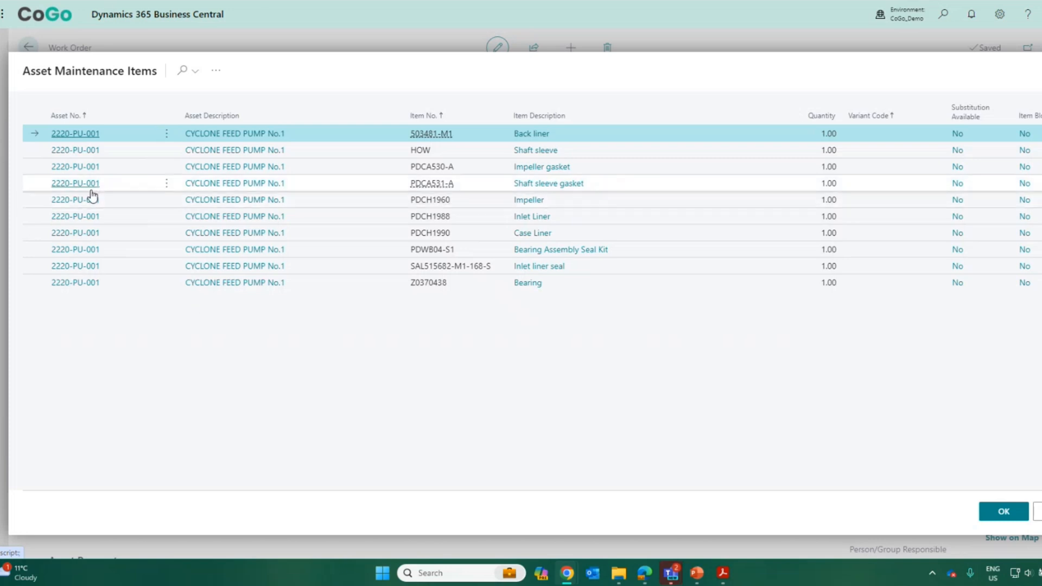
pyautogui.click(86, 207)
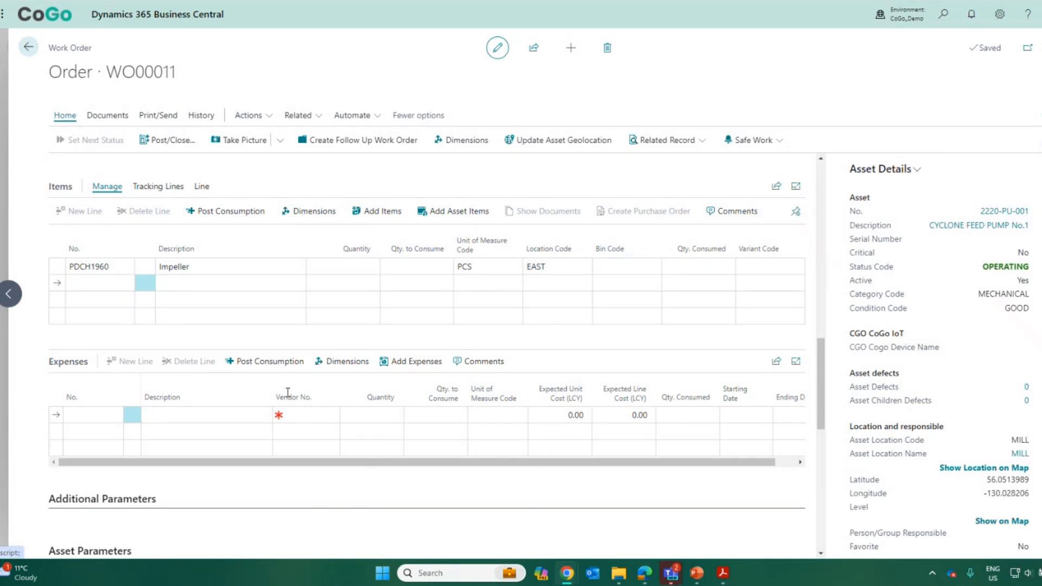
pyautogui.click(370, 282)
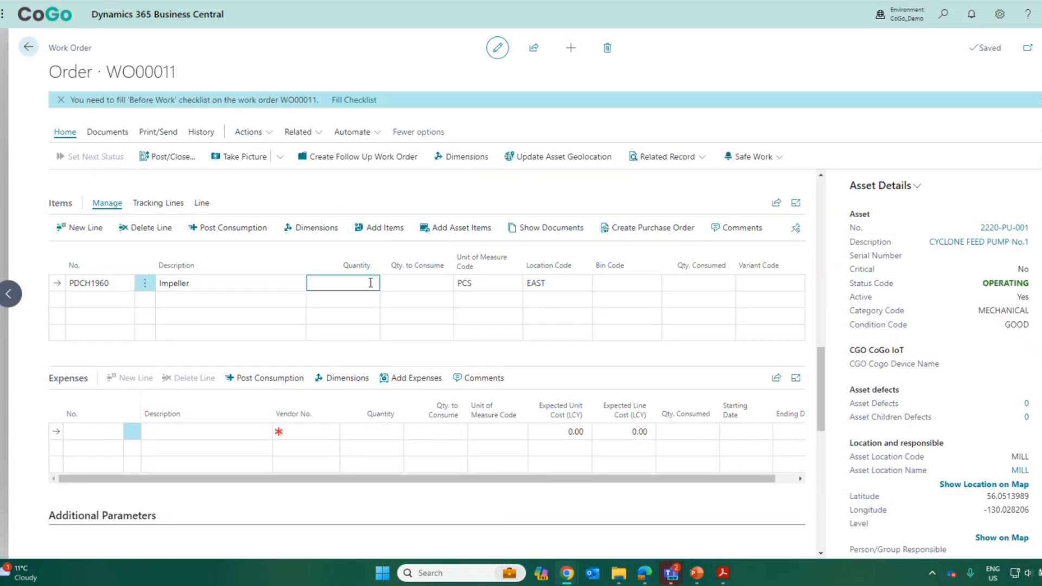
pyautogui.write('1')
pyautogui.press('Tab')
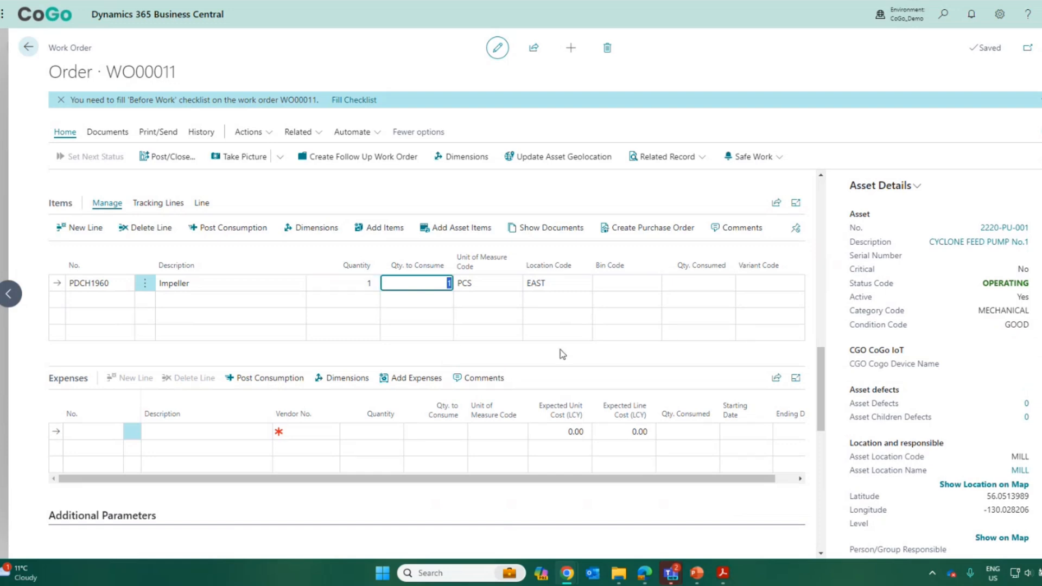
pyautogui.press('Tab')
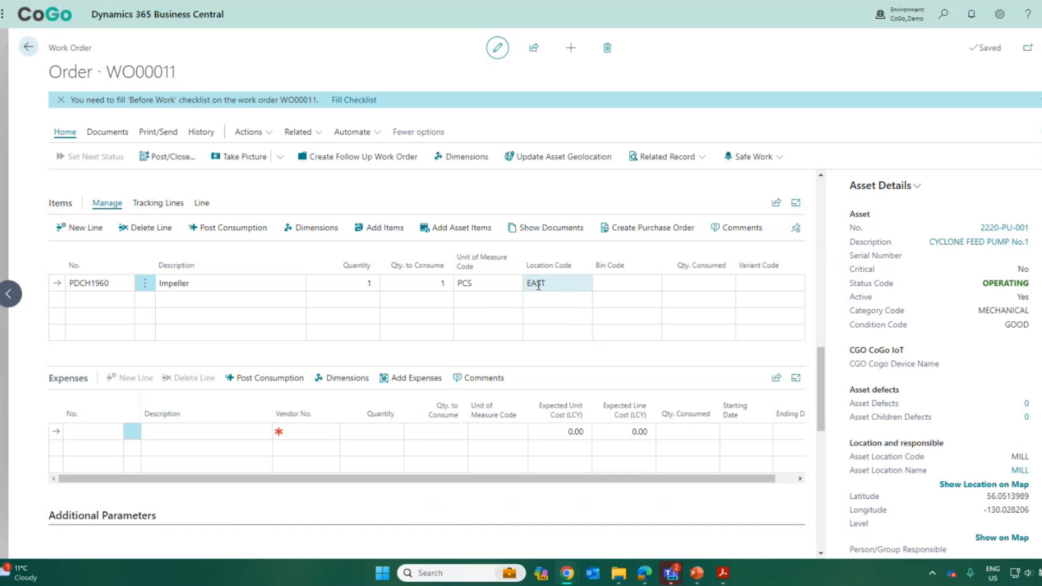
# Step: View the location card of the EAST warehouse assigned to the impeller line, and return to the work order
pyautogui.click(561, 284)
pyautogui.click(581, 286)
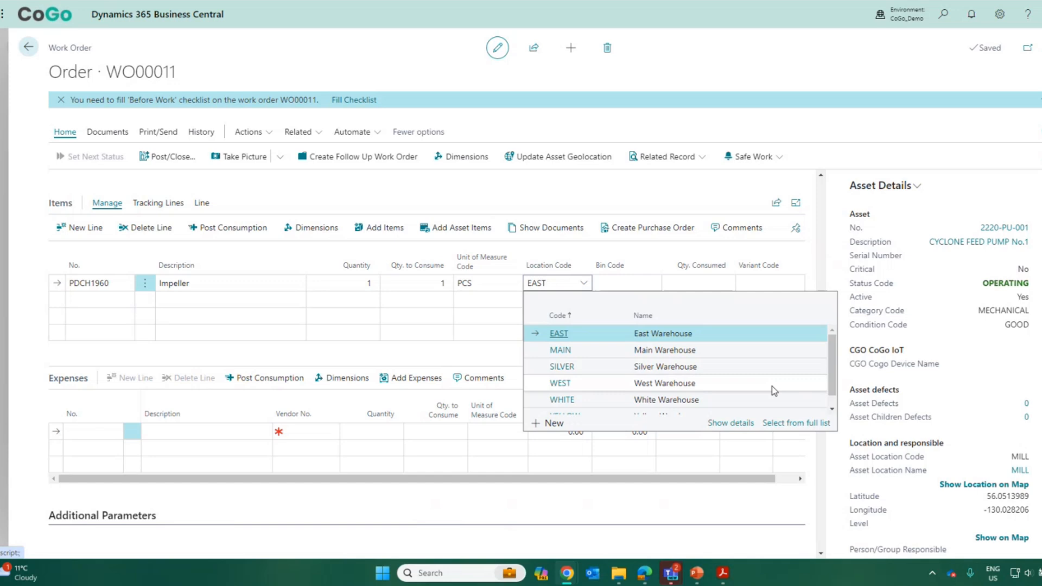
pyautogui.click(738, 423)
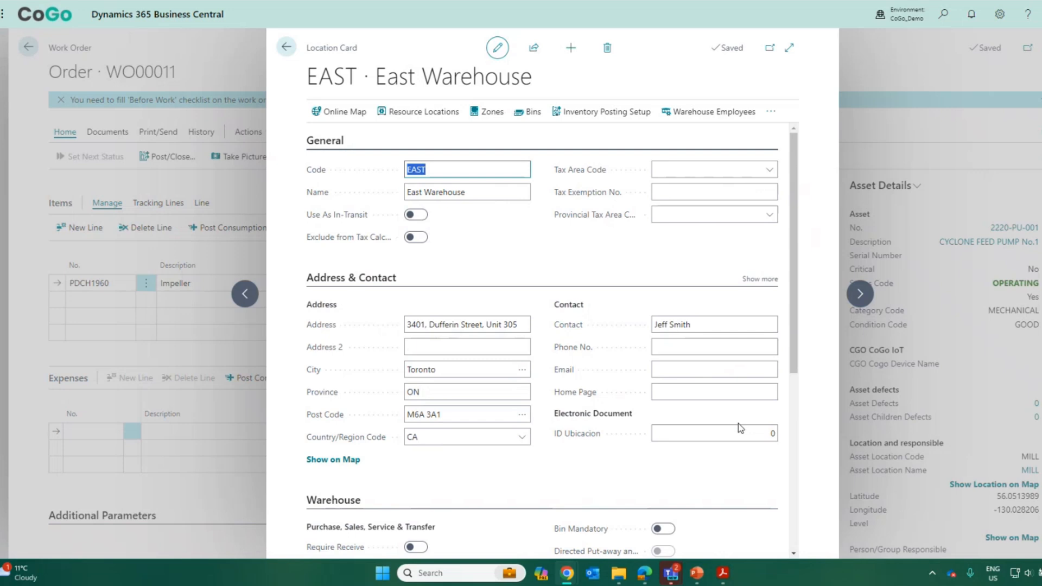
pyautogui.click(286, 49)
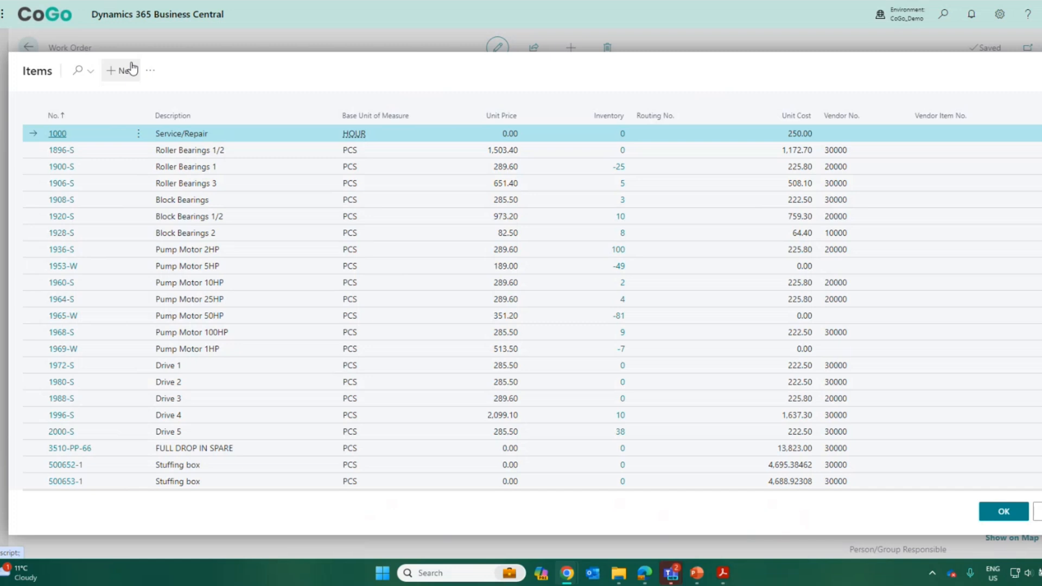
# Step: Look through the general item list available for the work order and close it without adding an item
pyautogui.click(157, 73)
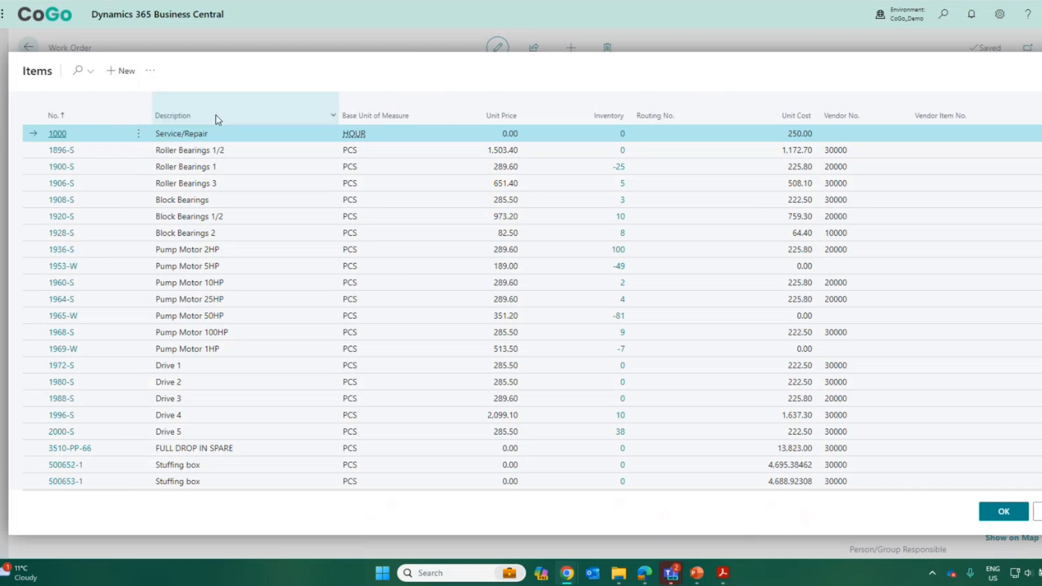
pyautogui.click(216, 116)
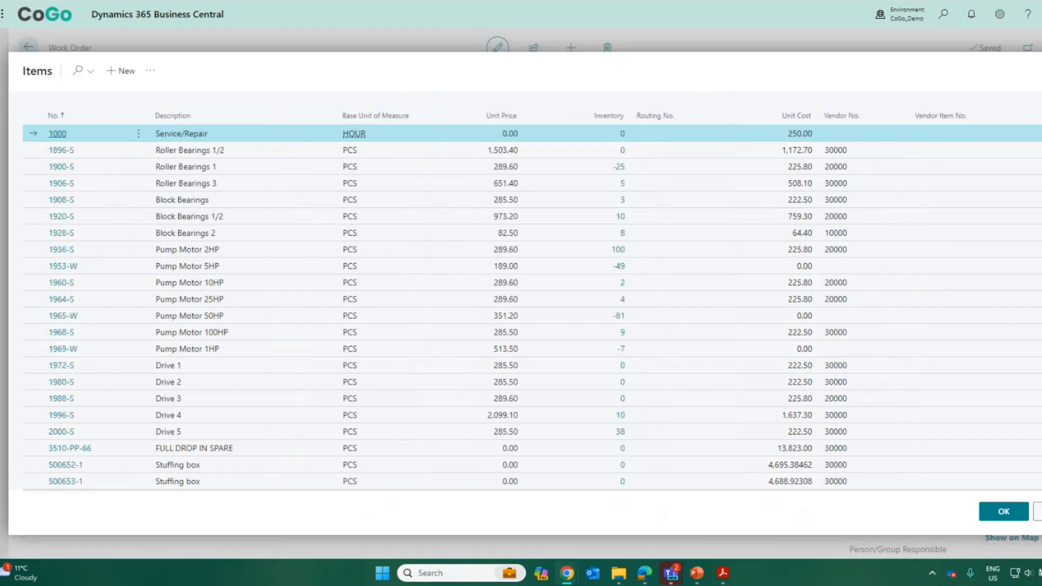
pyautogui.click(1038, 511)
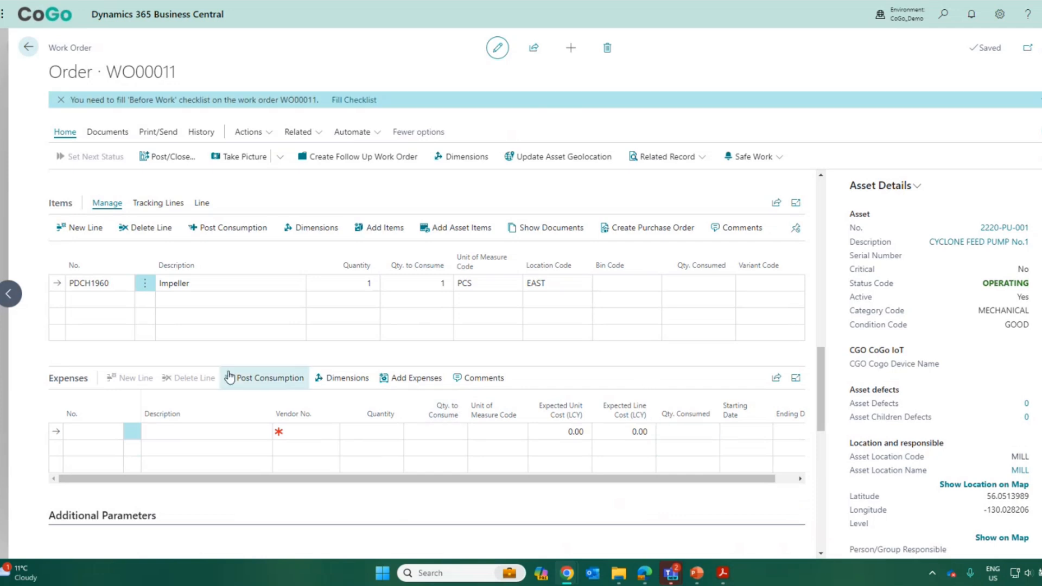
# Step: Add expense 001 (External Repair) to the work order's expenses
pyautogui.scroll(-2, 163, 369)
pyautogui.click(90, 358)
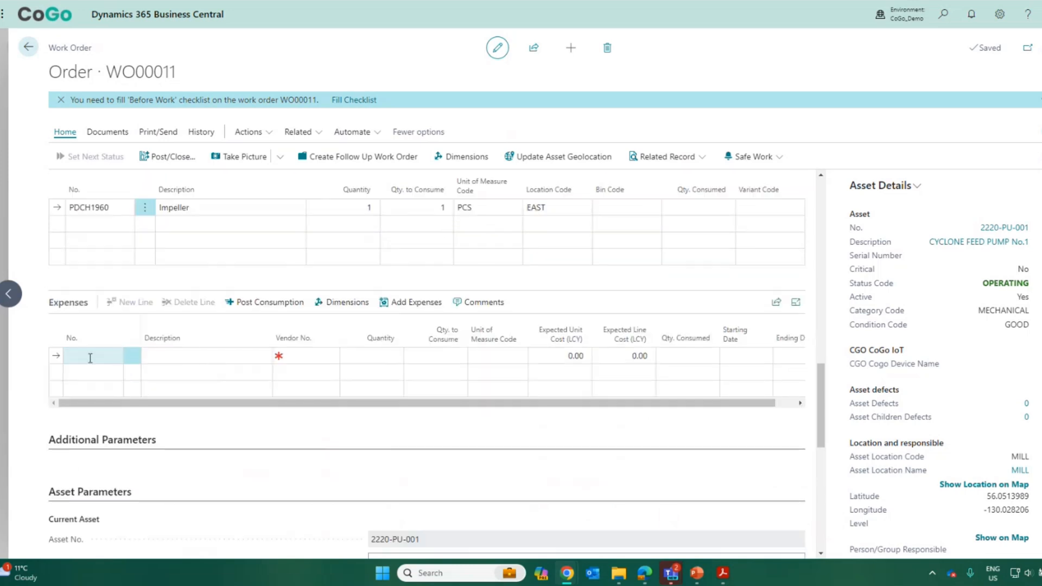
pyautogui.click(300, 363)
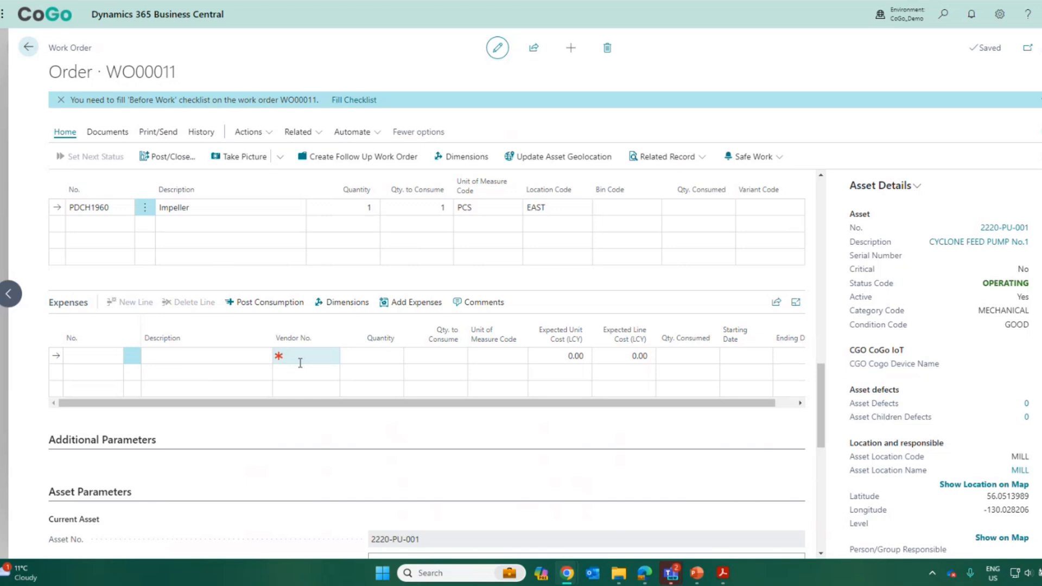
pyautogui.click(105, 357)
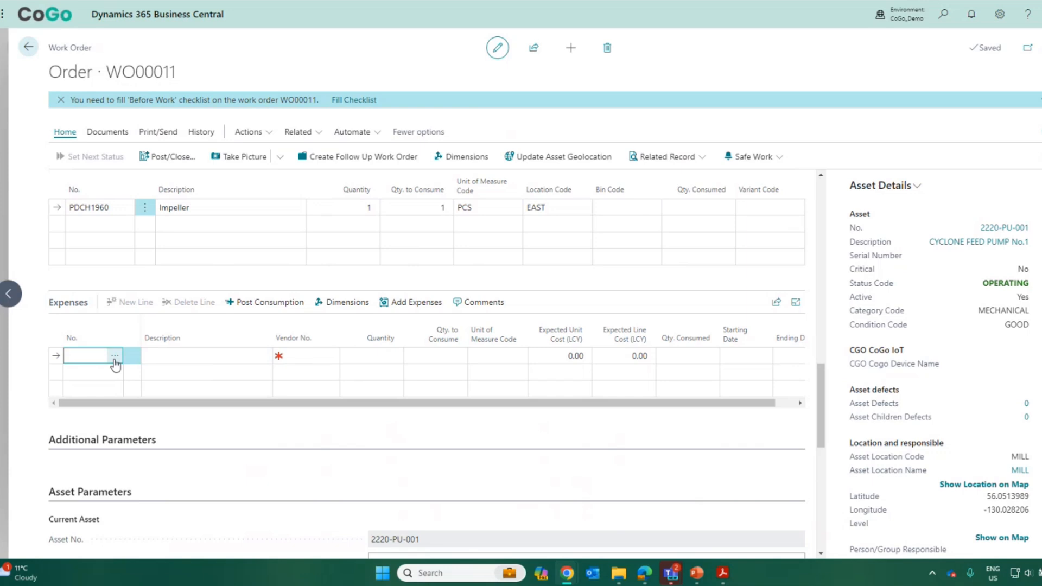
pyautogui.click(114, 356)
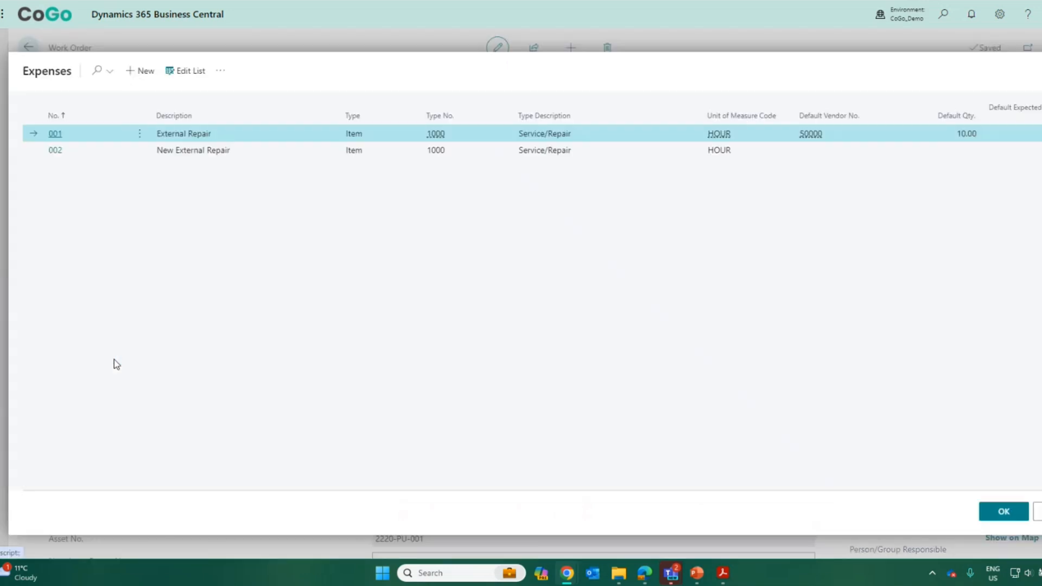
pyautogui.click(56, 134)
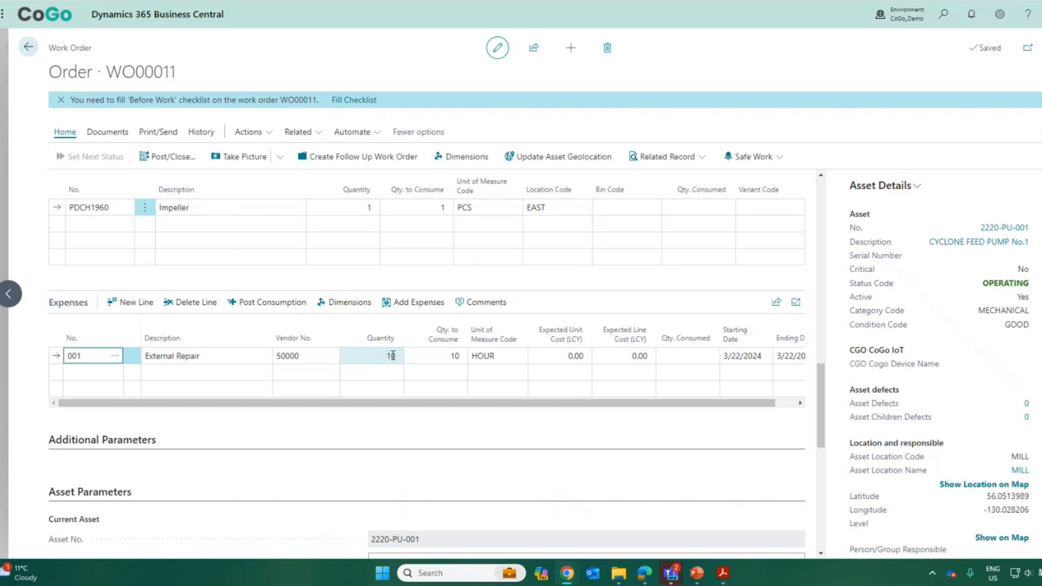
# Step: Set the External Repair expense's expected unit cost to 150
pyautogui.click(563, 357)
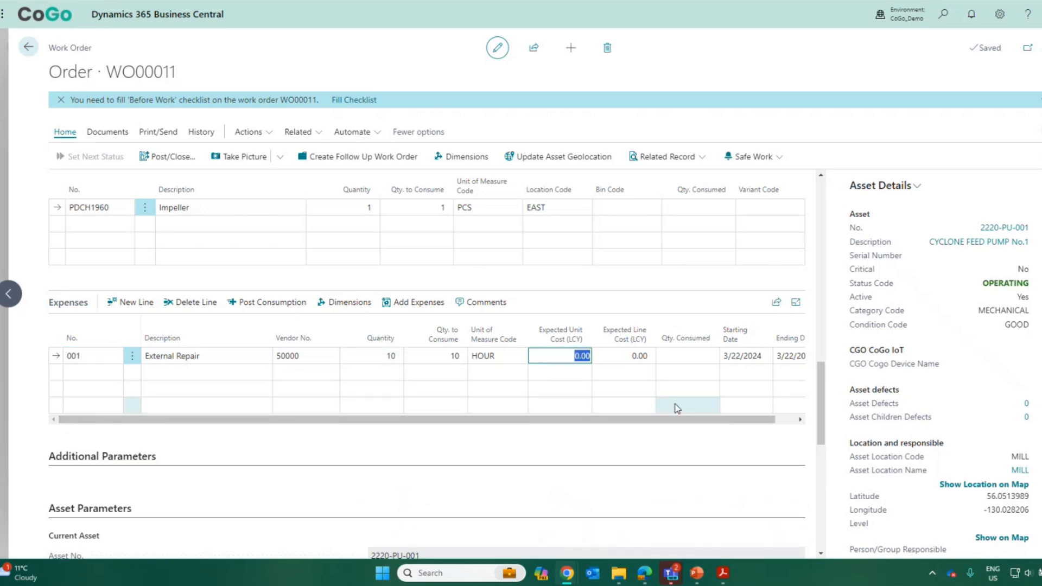
pyautogui.write('150')
pyautogui.press('Tab')
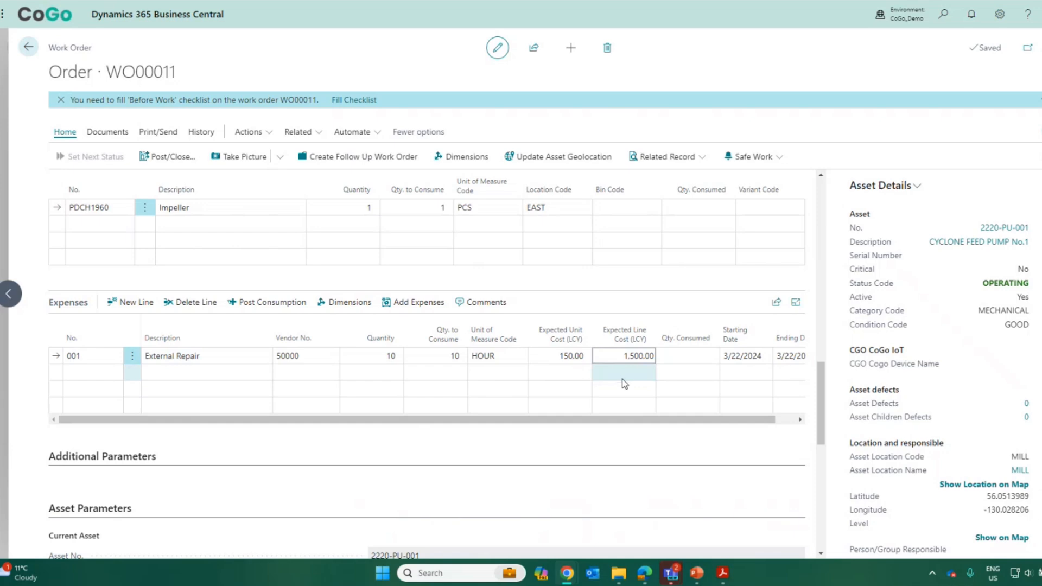
# Step: Switch the work order to view mode and review its general details, resources, items, expenses and asset parameters
pyautogui.scroll(1, 714, 378)
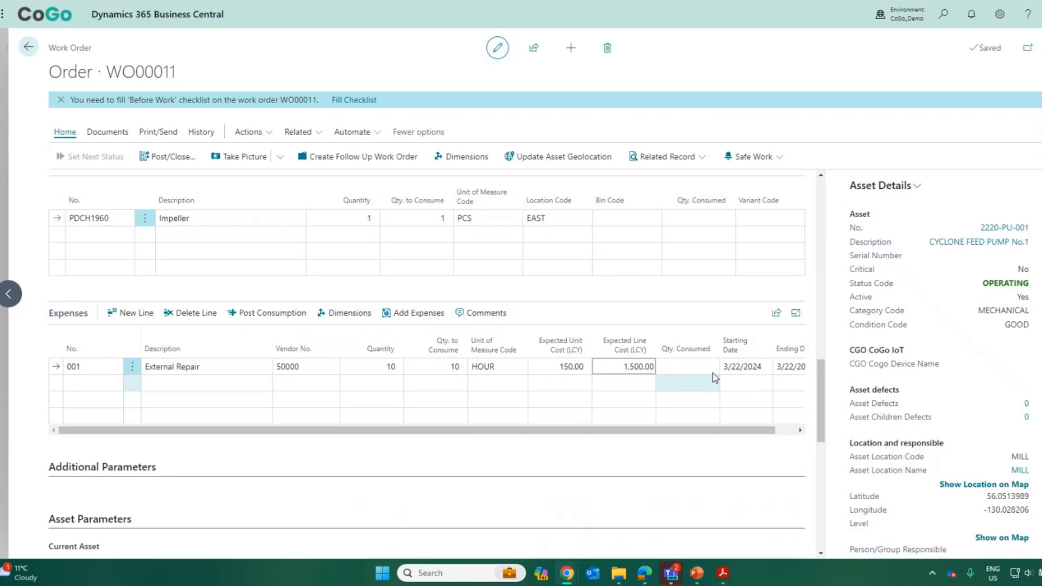
pyautogui.scroll(10, 714, 377)
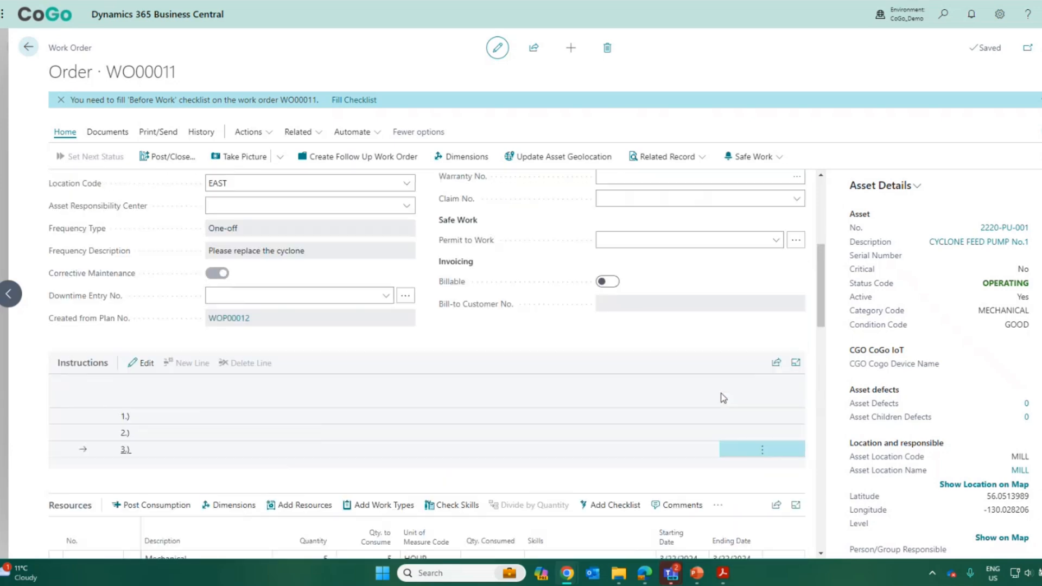
pyautogui.scroll(-3, 722, 396)
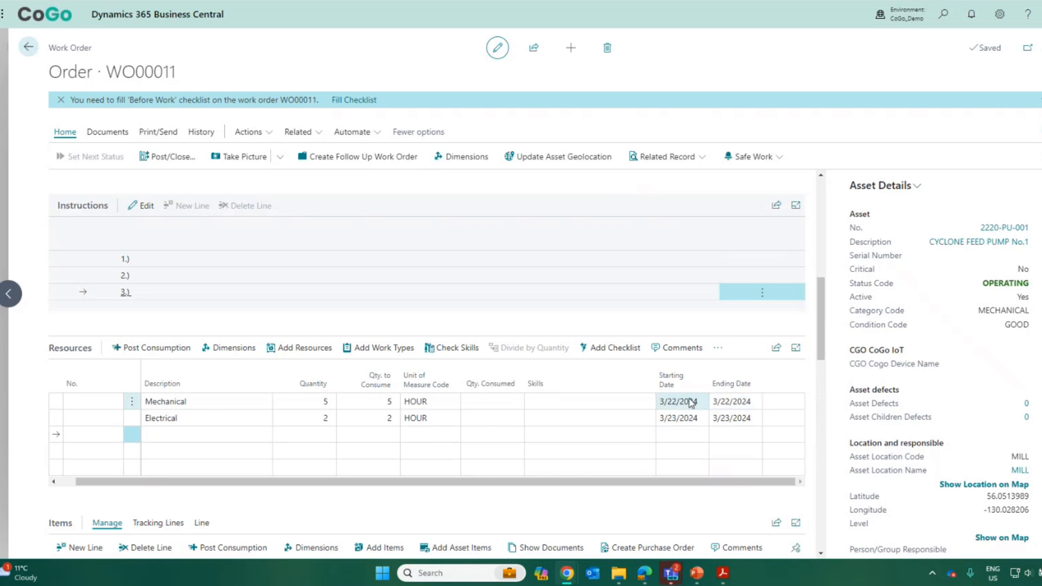
pyautogui.scroll(3, 380, 349)
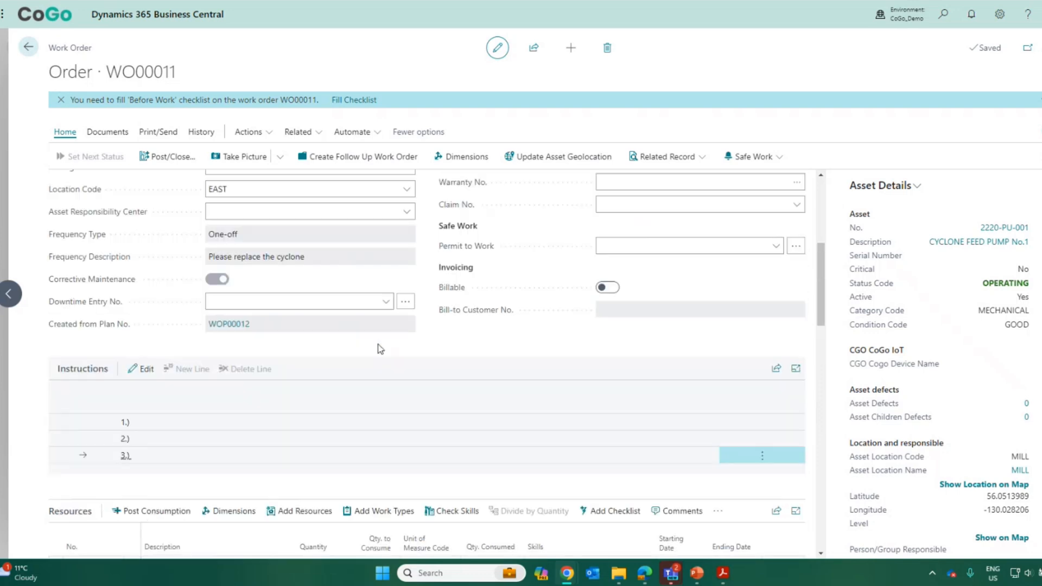
pyautogui.scroll(5, 380, 349)
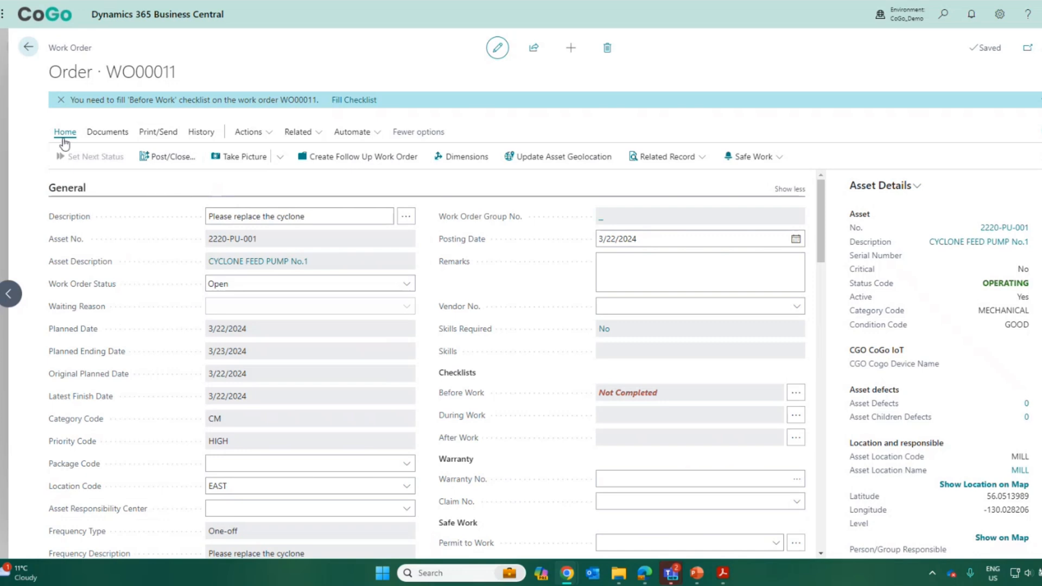
pyautogui.click(499, 49)
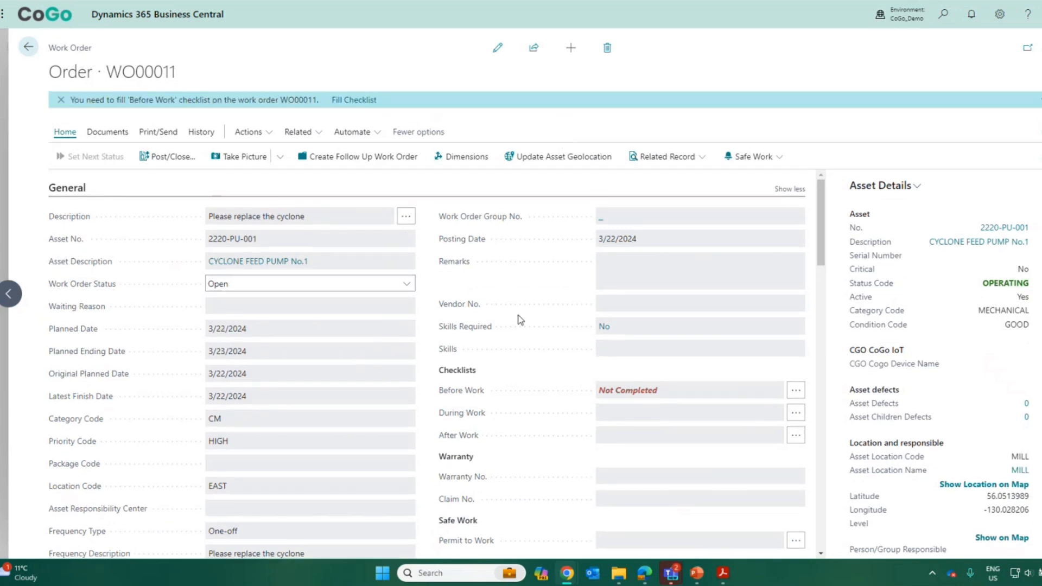
pyautogui.scroll(-10, 519, 316)
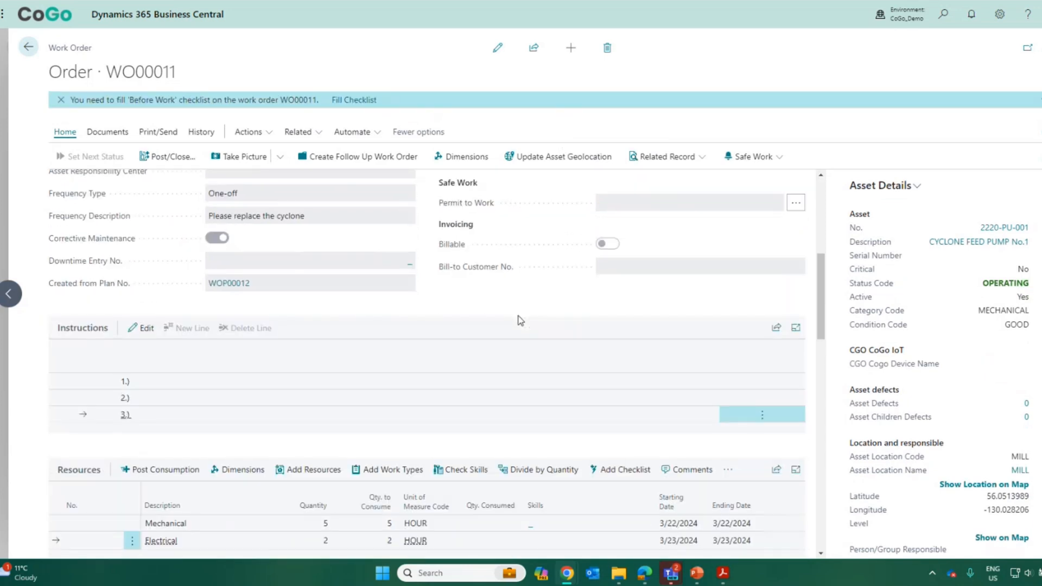
pyautogui.scroll(-1, 519, 316)
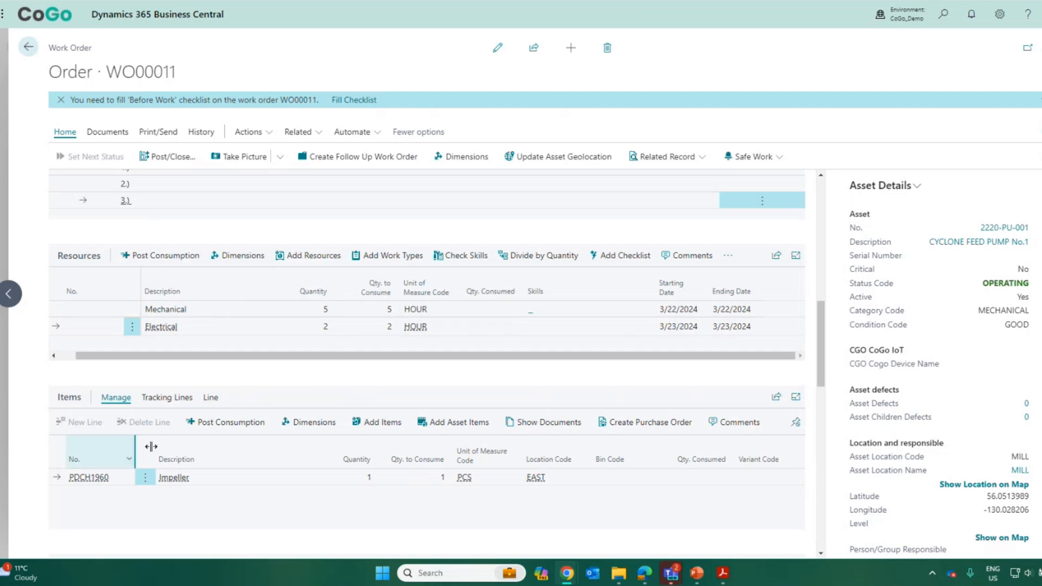
pyautogui.scroll(-6, 296, 507)
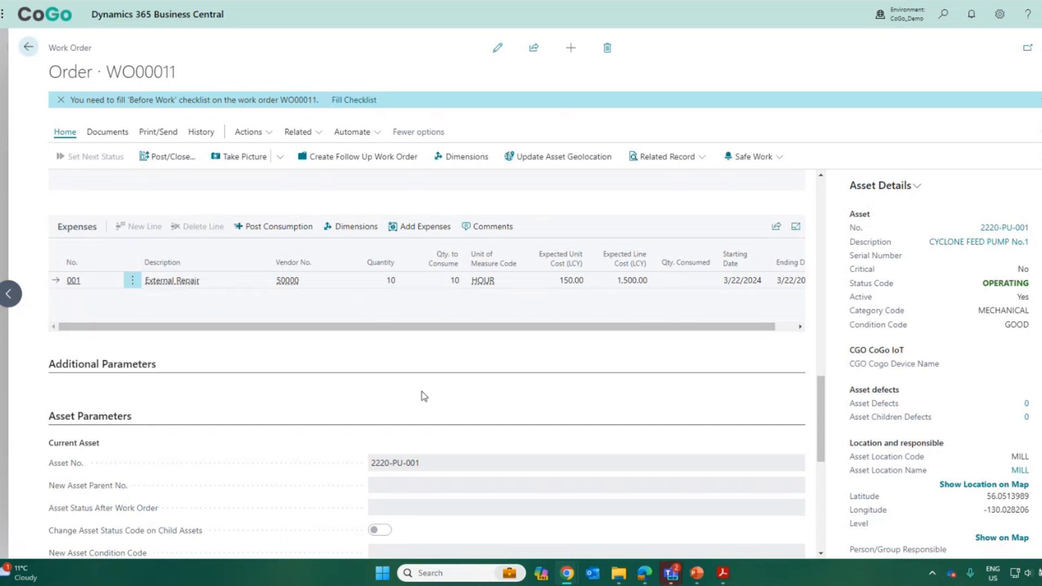
pyautogui.scroll(-6, 421, 394)
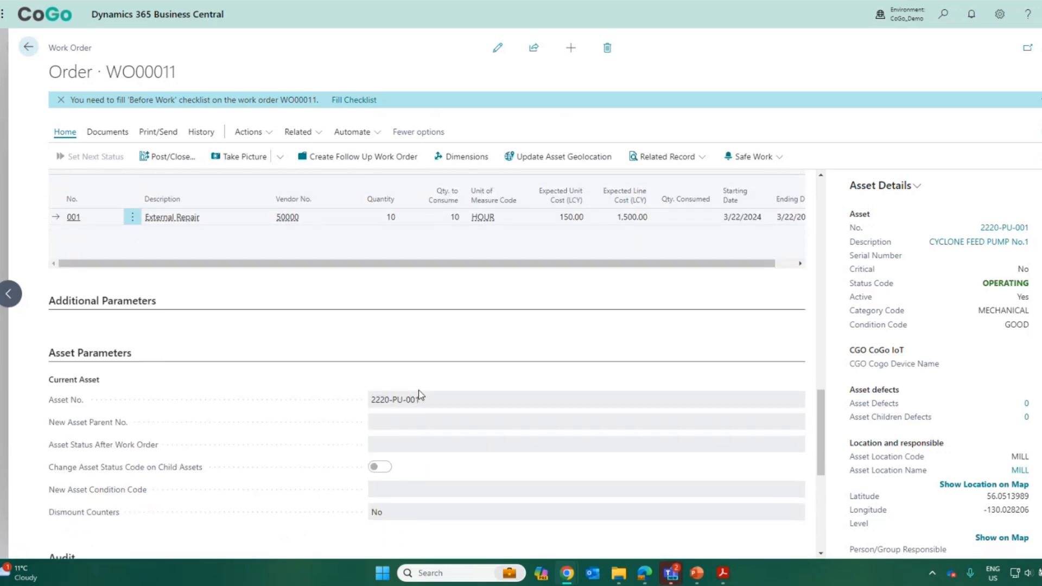
pyautogui.scroll(-2, 419, 394)
pyautogui.scroll(15, 419, 394)
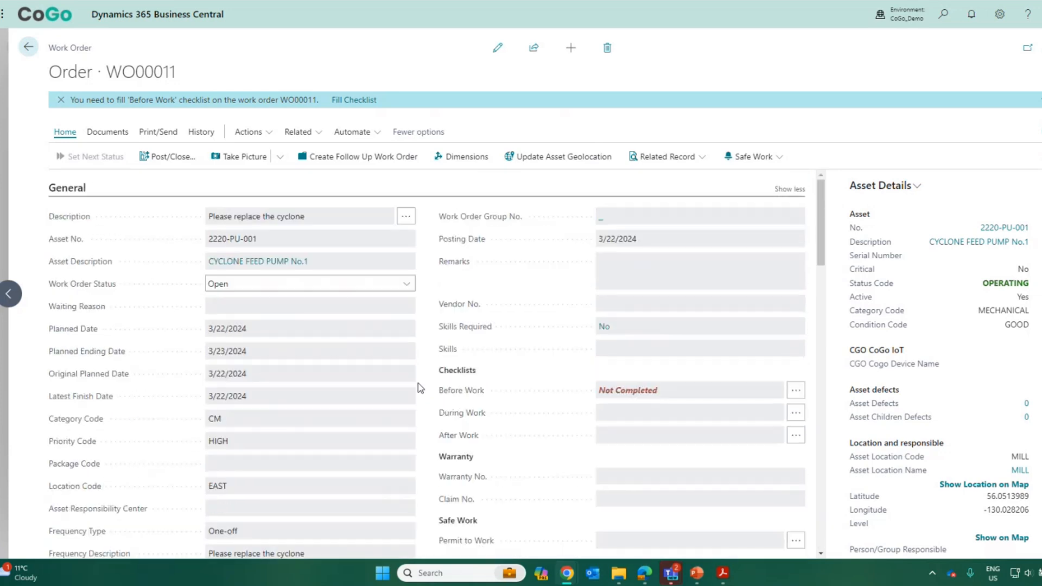
# Step: Set the work order status to Ready, then leave the work order and maintenance request for the home page
pyautogui.click(405, 283)
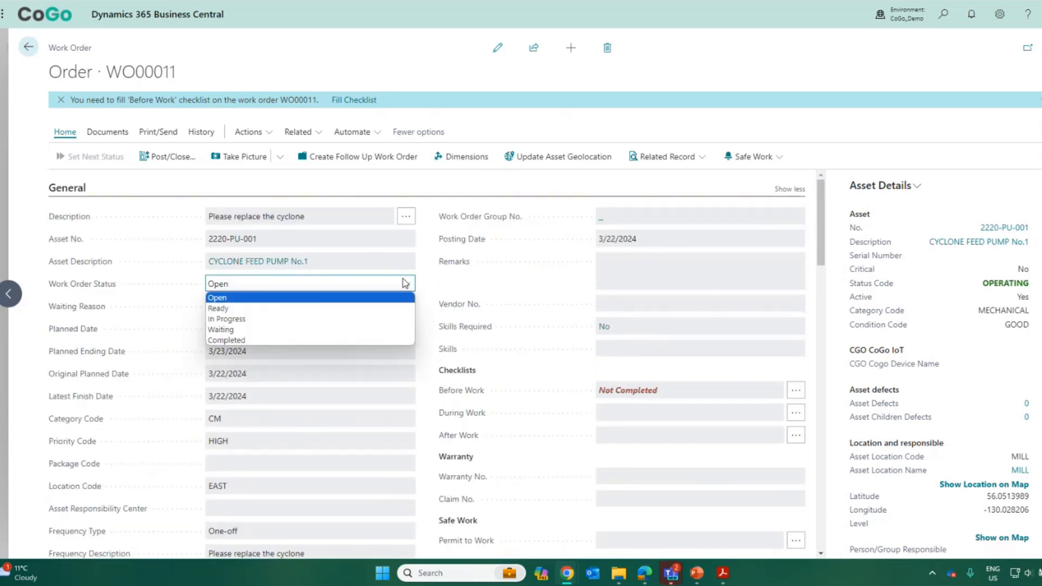
pyautogui.click(390, 308)
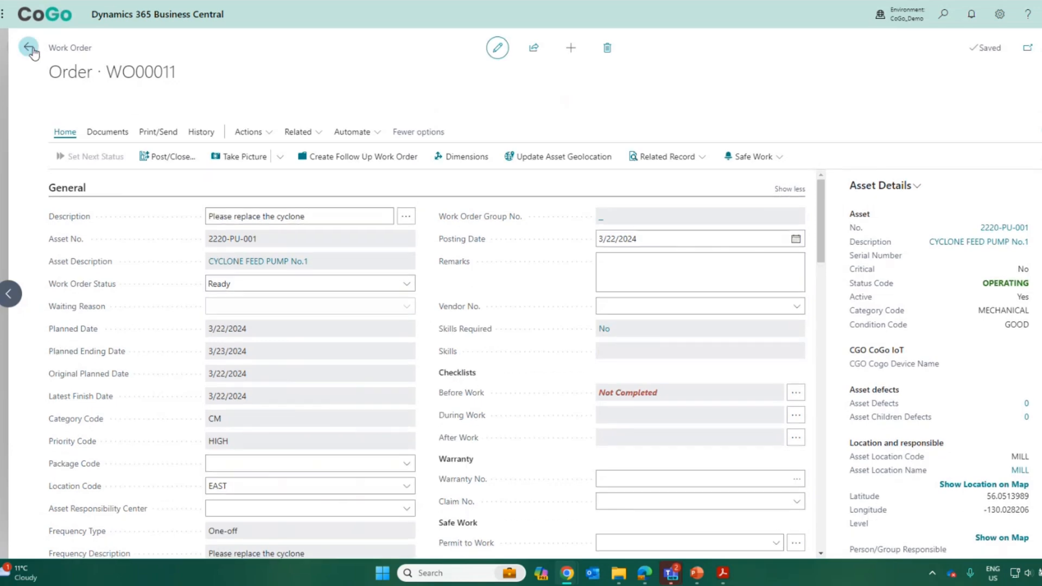
pyautogui.click(31, 52)
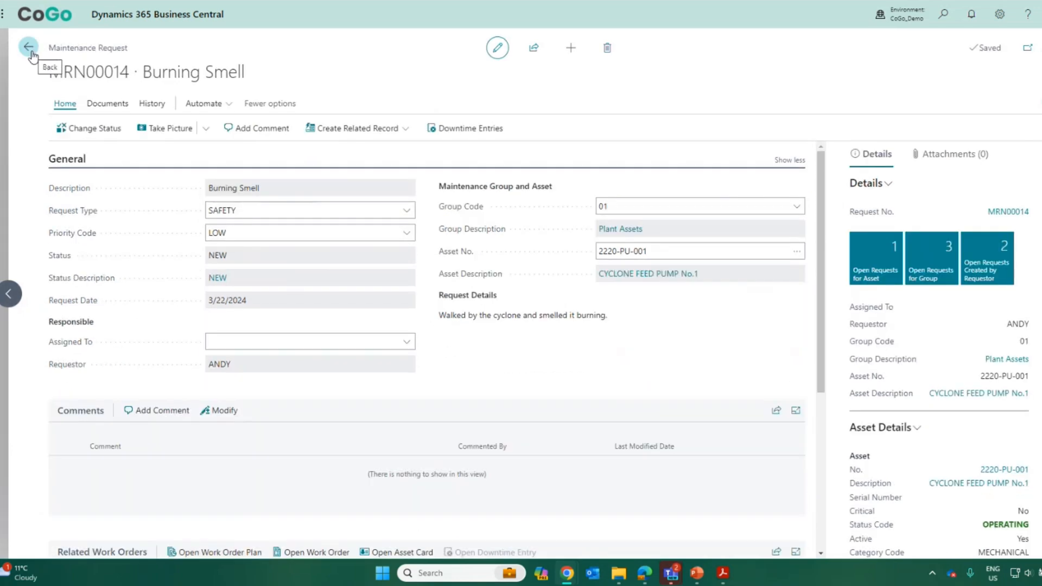
pyautogui.click(29, 48)
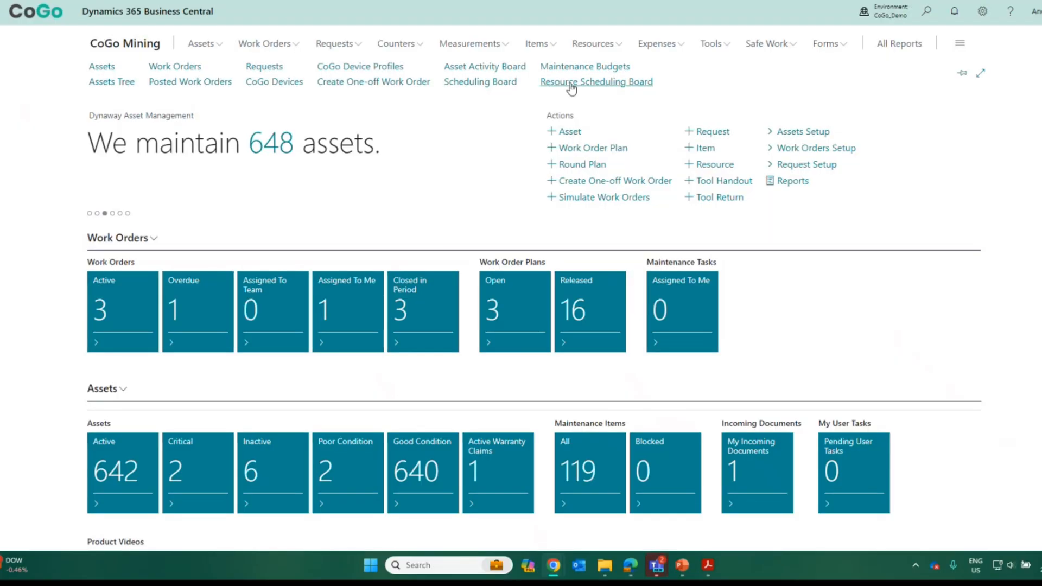
# Step: Open the Resource Scheduling Board and expand the capacity rows of all resources
pyautogui.click(572, 86)
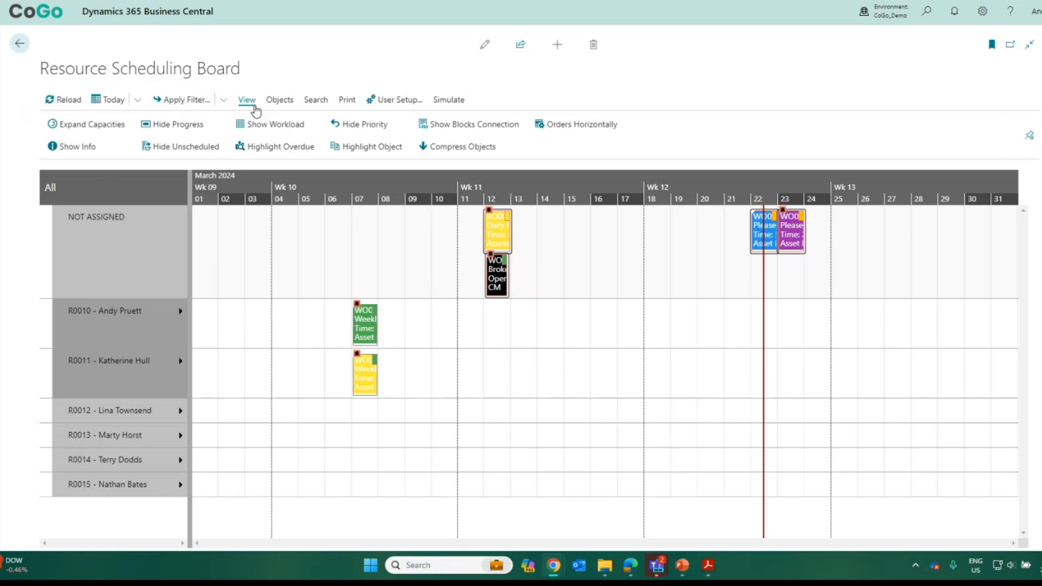
pyautogui.click(99, 129)
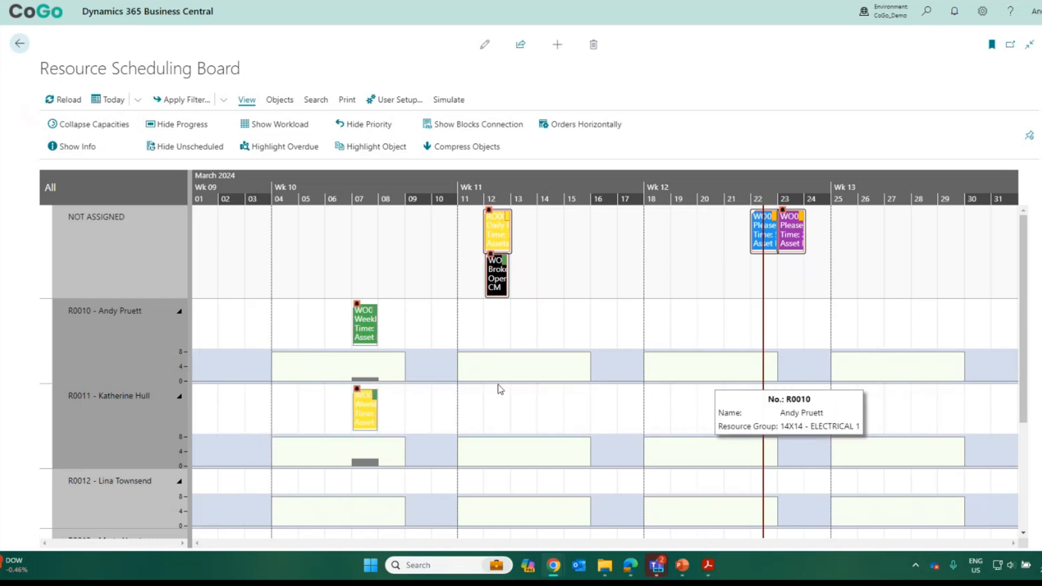
pyautogui.click(181, 313)
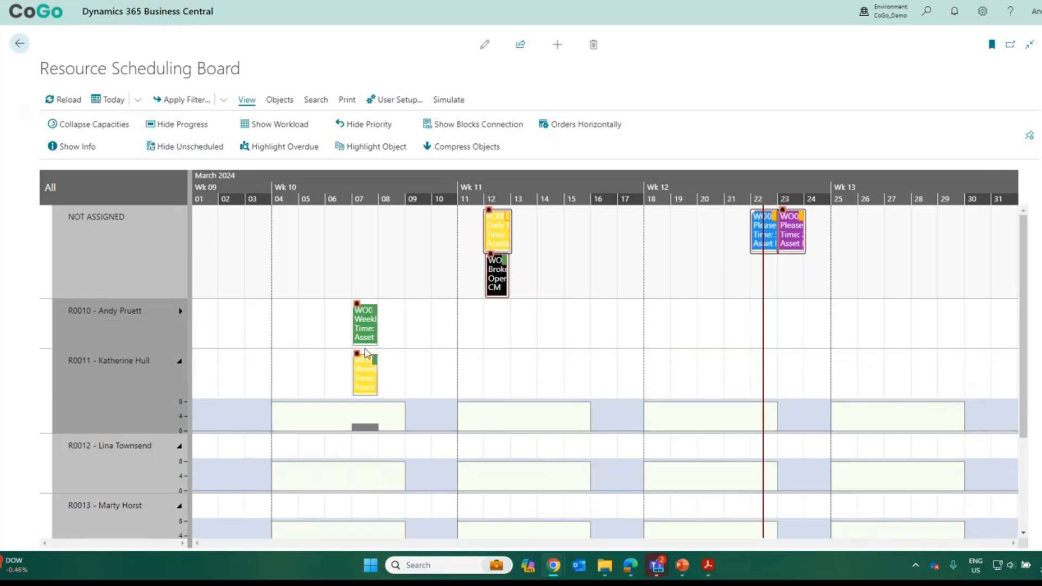
pyautogui.moveTo(377, 345)
pyautogui.moveTo(761, 226)
pyautogui.click(178, 315)
# Step: Assign the pump work order's unassigned March 22 task to resource R0010, keeping the same date
pyautogui.scroll(-1, 568, 396)
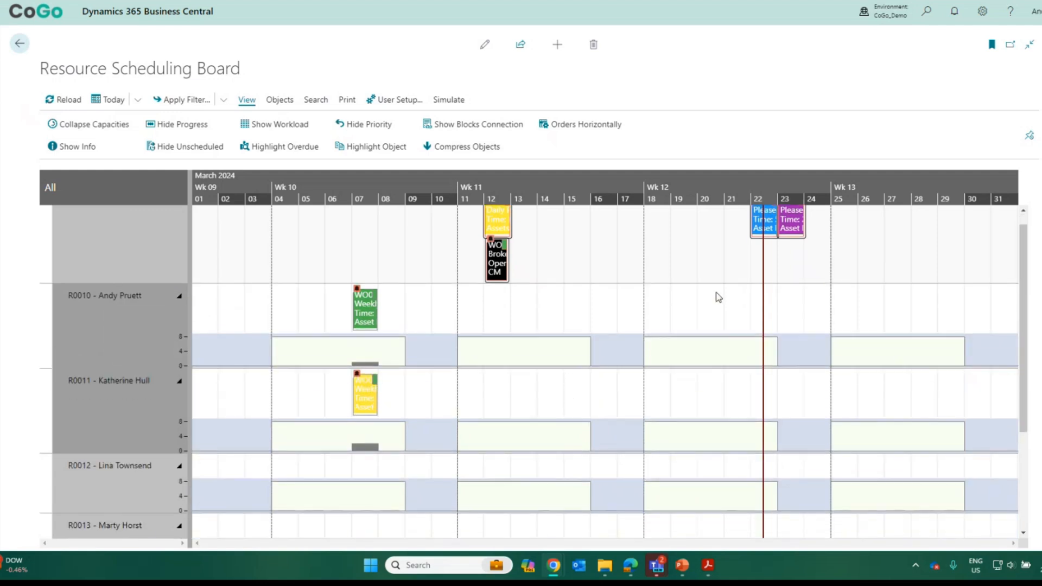
pyautogui.scroll(1, 717, 296)
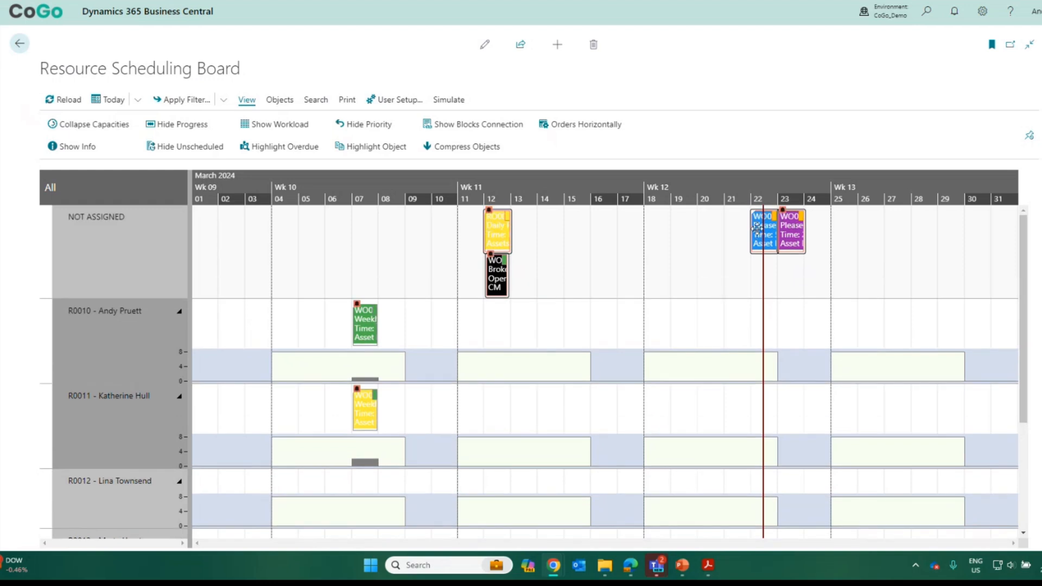
pyautogui.moveTo(756, 228); pyautogui.dragTo(757, 320)
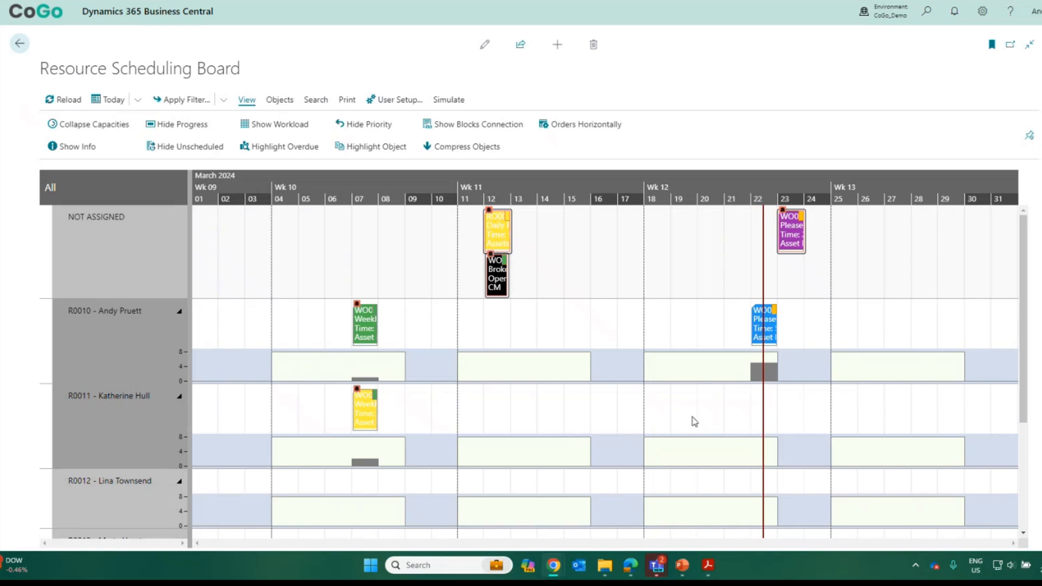
pyautogui.moveTo(776, 382)
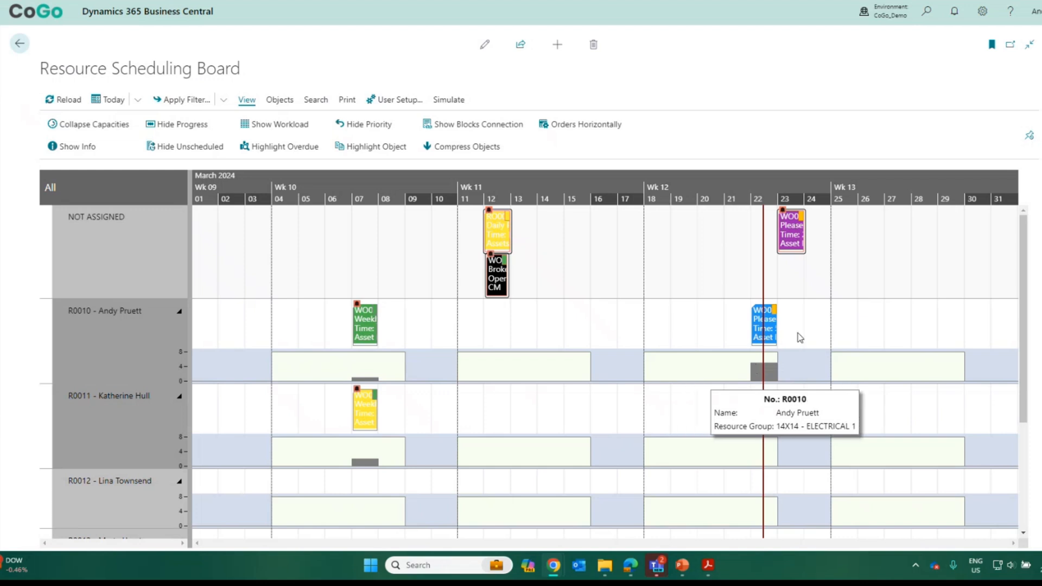
# Step: Assign the pump work order's March 23 task to resource R0011, reschedule it to March 25, and leave the scheduling board
pyautogui.moveTo(800, 236)
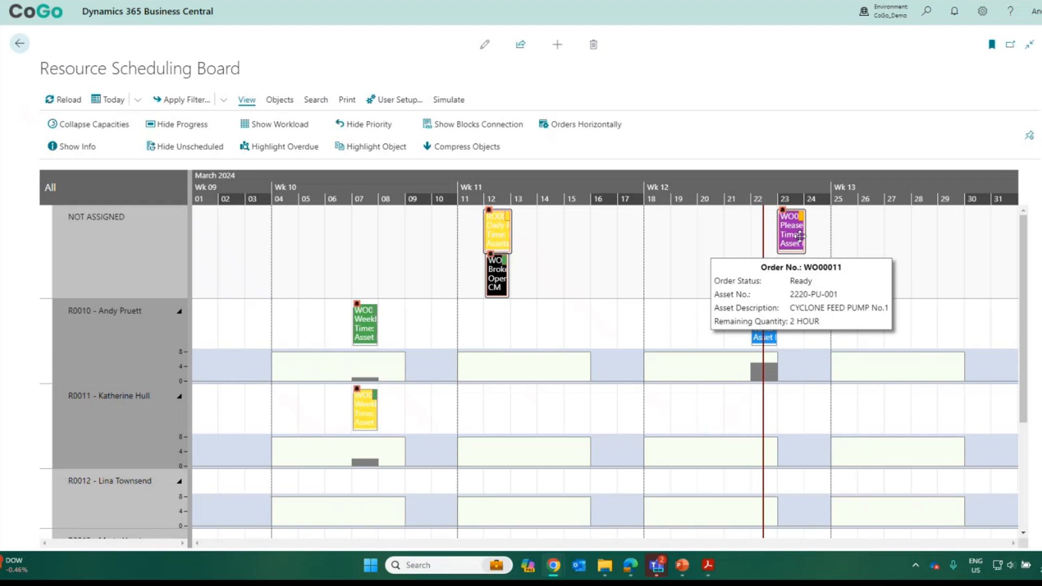
pyautogui.scroll(-3, 806, 380)
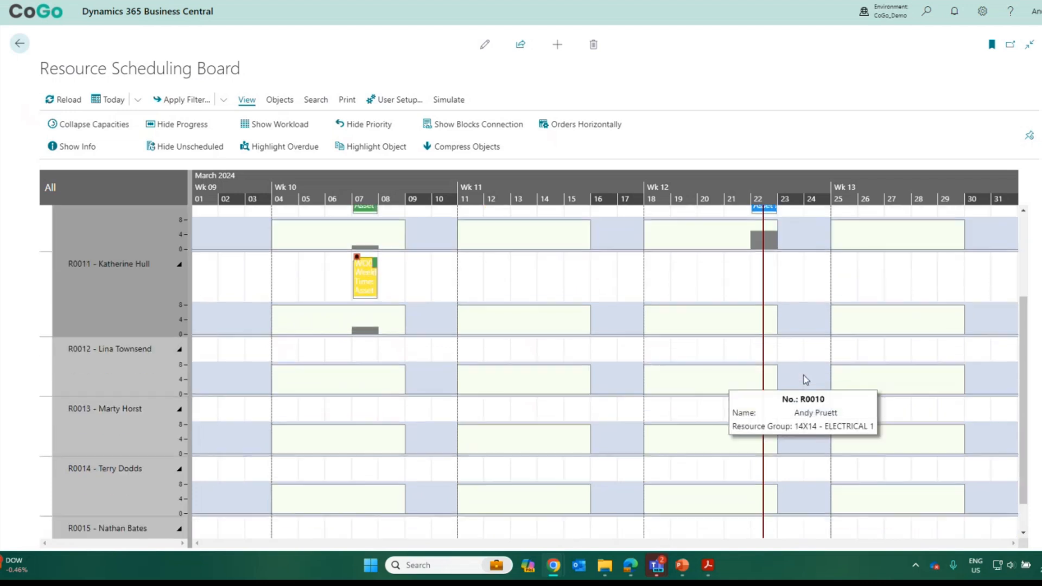
pyautogui.scroll(2, 805, 380)
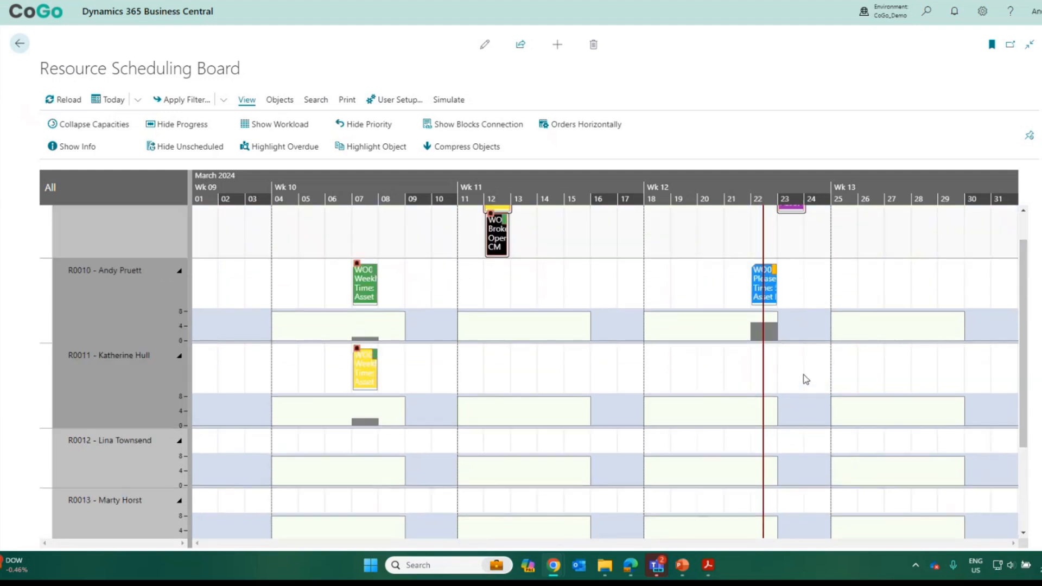
pyautogui.scroll(1, 805, 379)
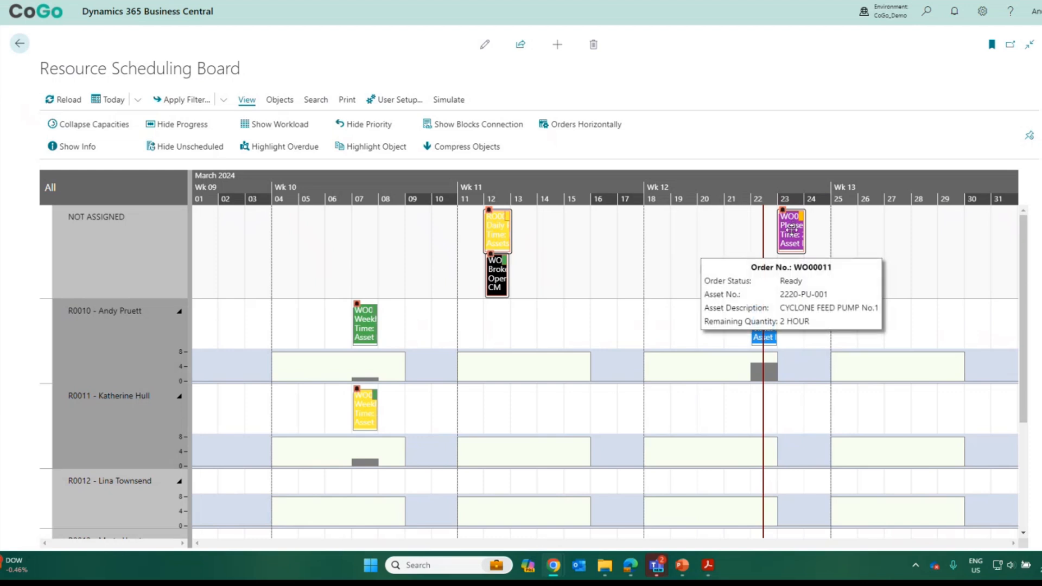
pyautogui.moveTo(792, 229); pyautogui.dragTo(800, 390)
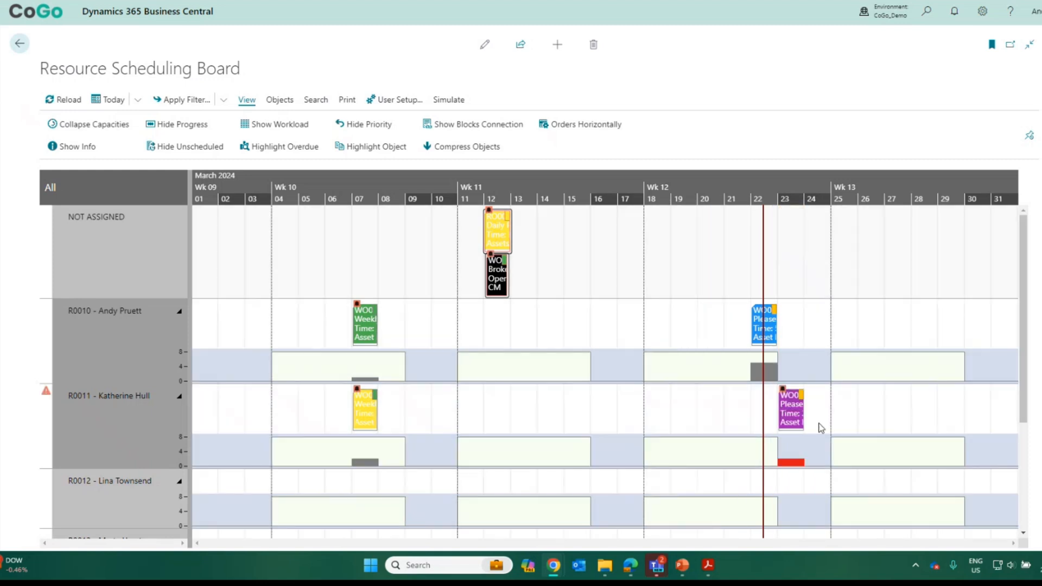
pyautogui.moveTo(789, 409); pyautogui.dragTo(845, 406)
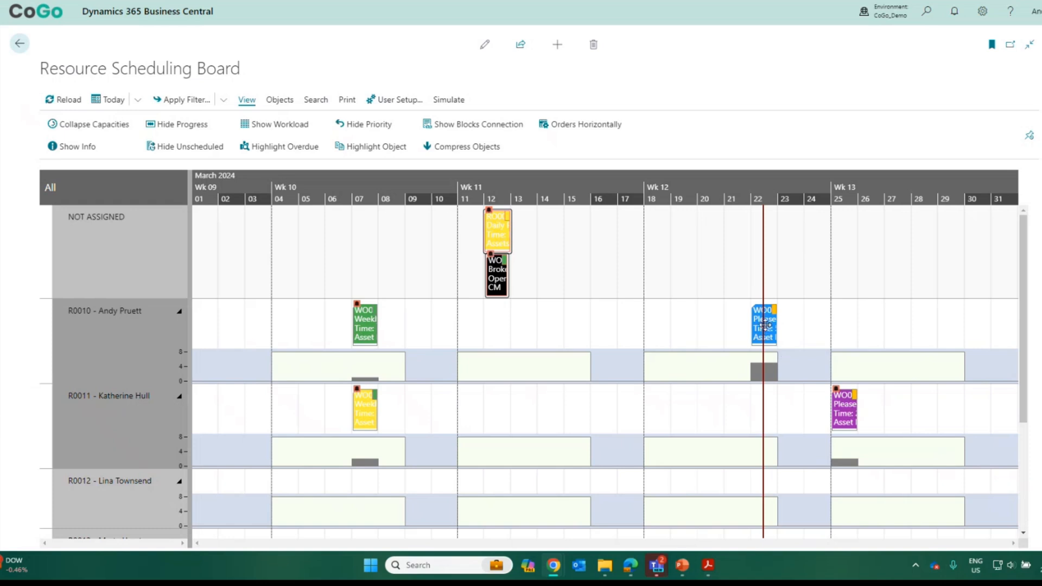
pyautogui.moveTo(765, 324)
pyautogui.click(19, 46)
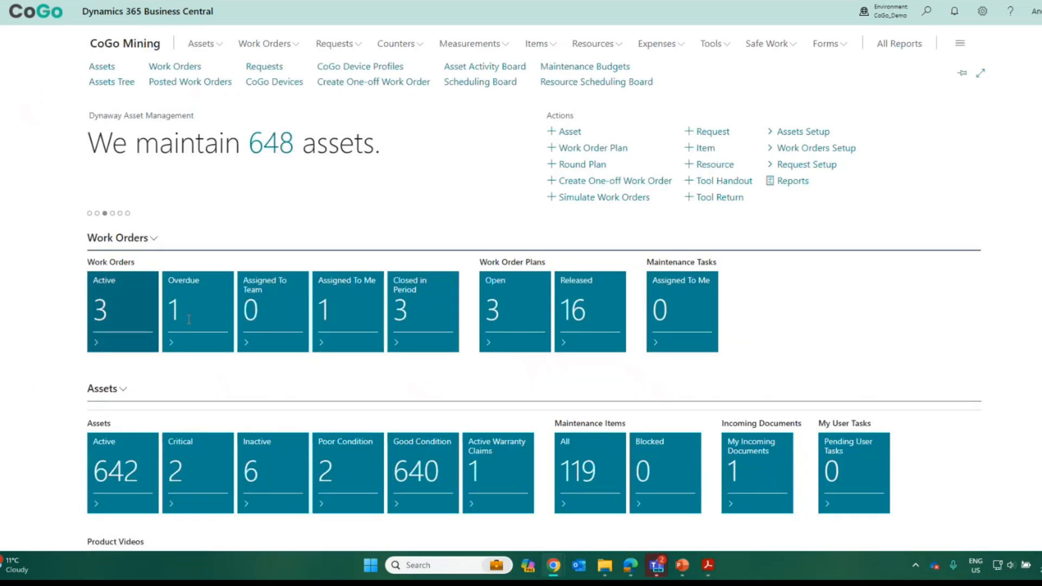
# Step: Open the Cyclone Feed Pump order from the active work orders, check its assigned resources and dates, and return to the home page
pyautogui.click(116, 314)
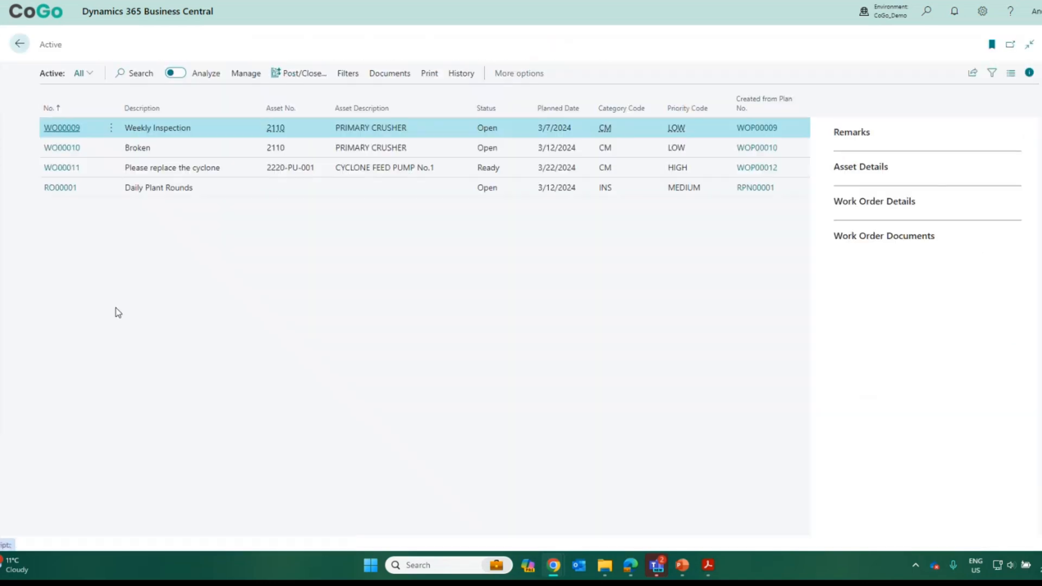
pyautogui.click(72, 171)
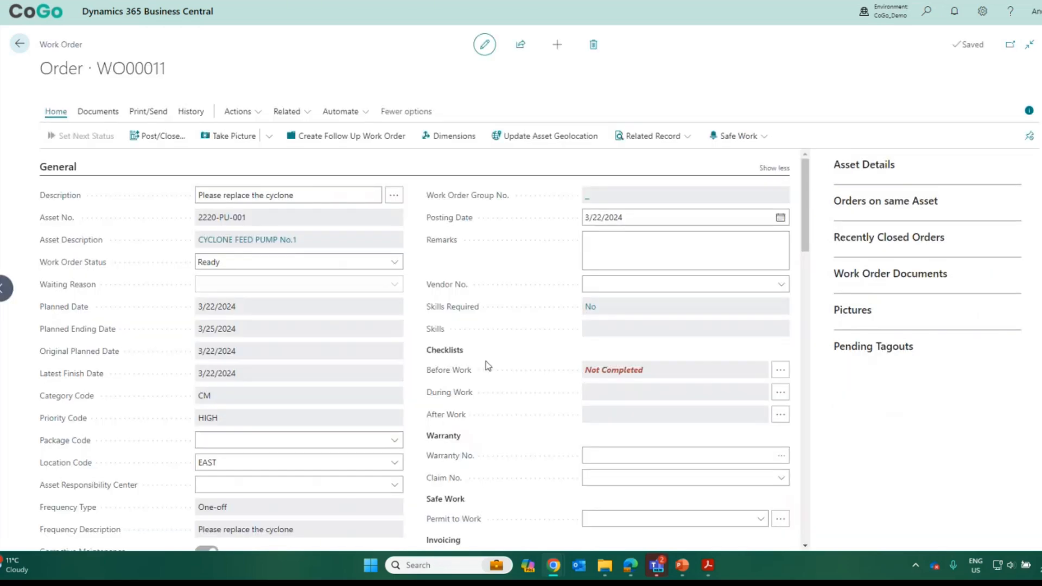
pyautogui.scroll(-5, 486, 361)
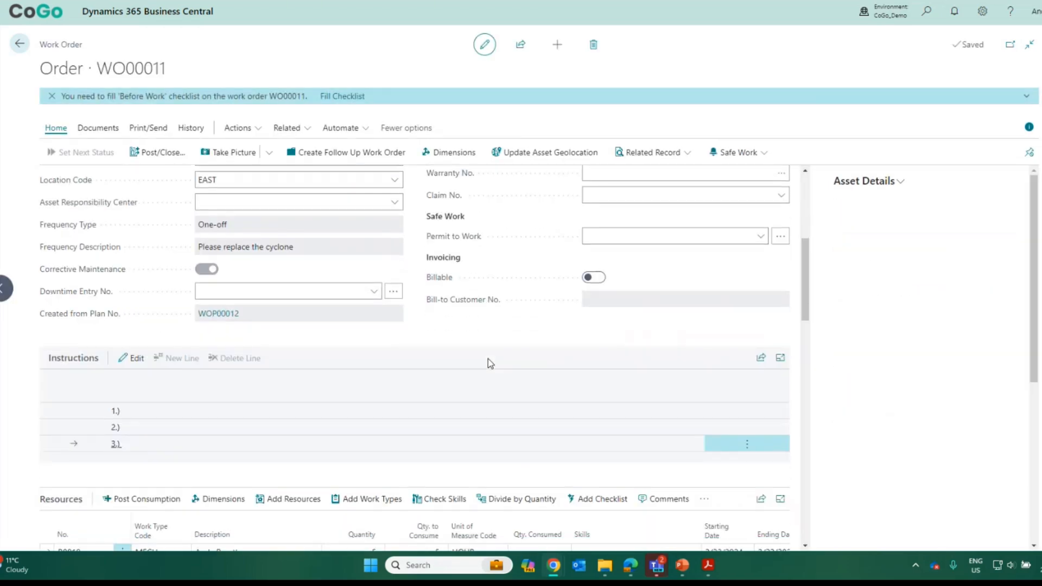
pyautogui.scroll(-4, 487, 360)
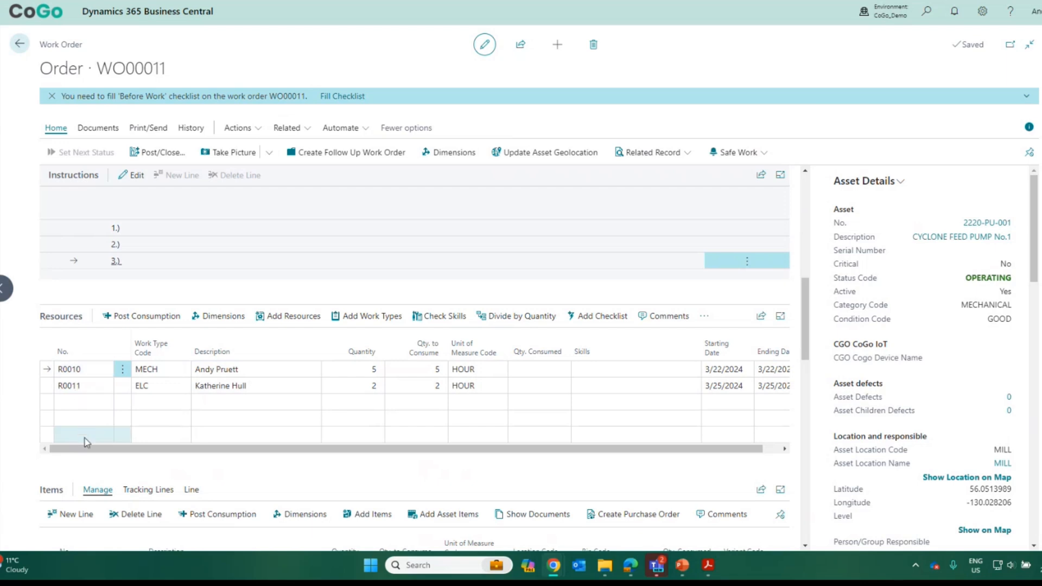
pyautogui.moveTo(87, 449); pyautogui.dragTo(184, 459)
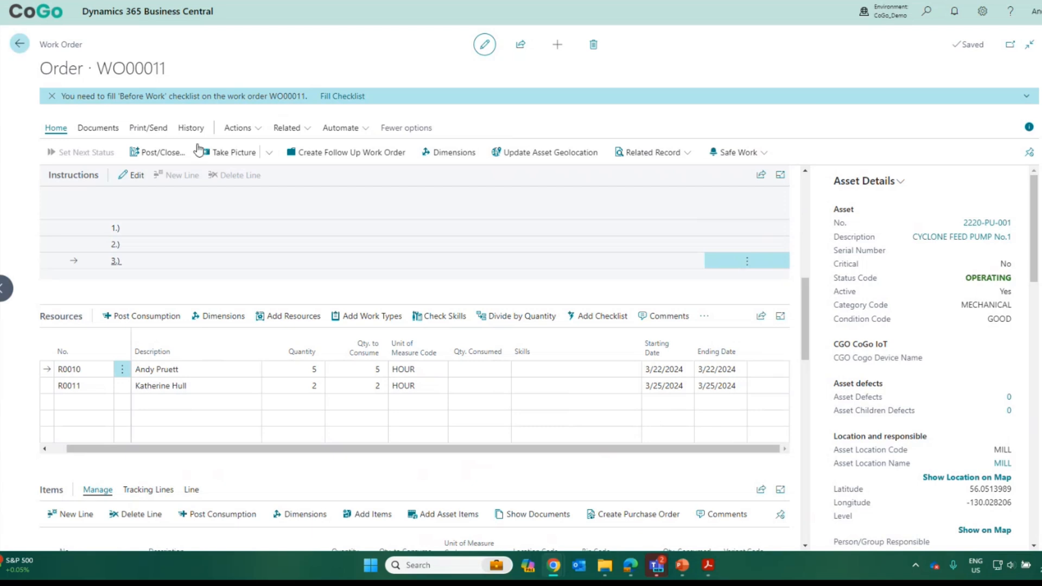
pyautogui.click(20, 43)
pyautogui.click(19, 40)
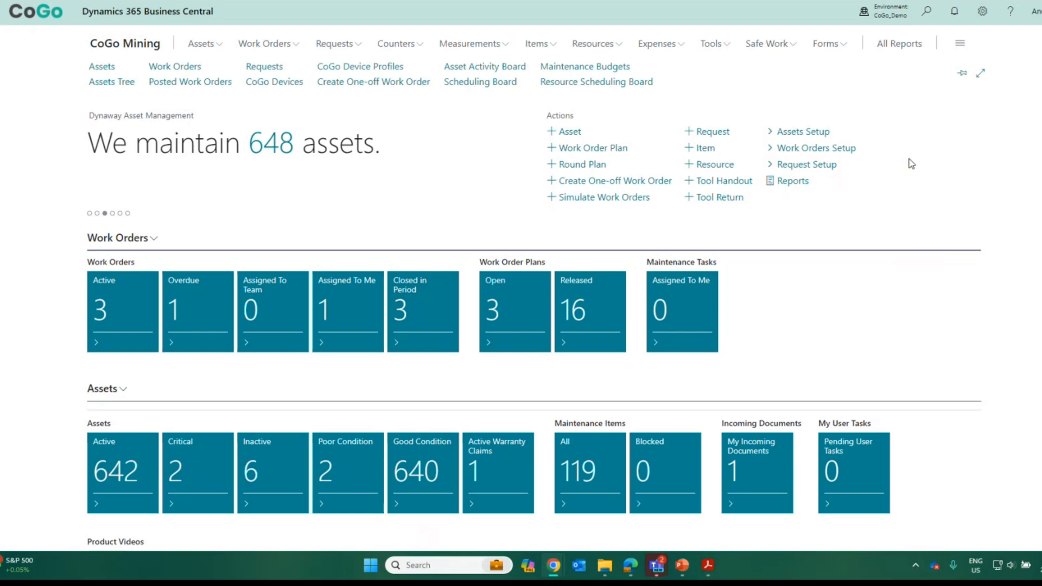
# Step: Switch the user role to Asset Technician in the personal settings and apply the change
pyautogui.click(983, 11)
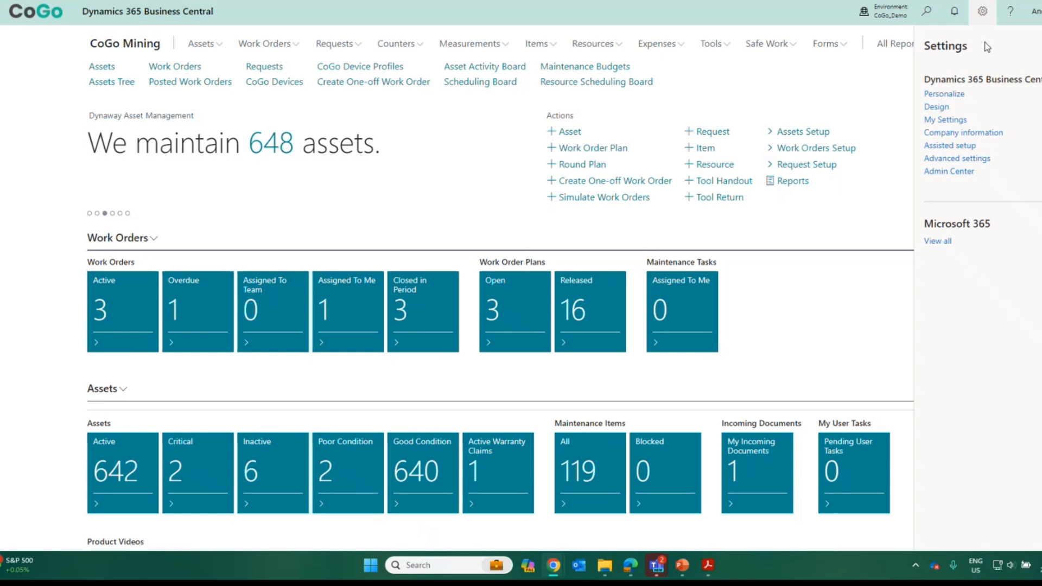
pyautogui.click(947, 120)
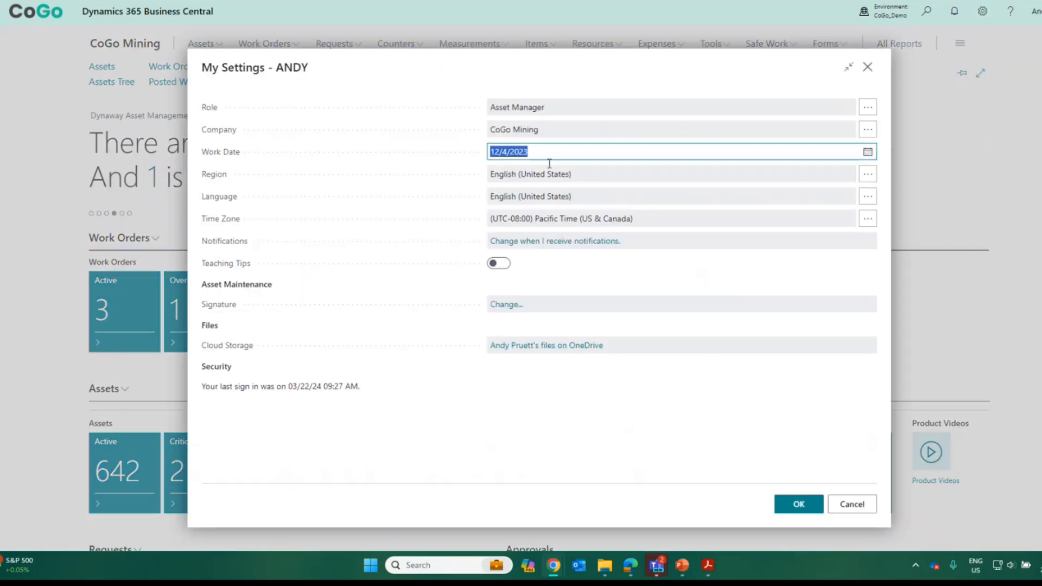
pyautogui.click(868, 107)
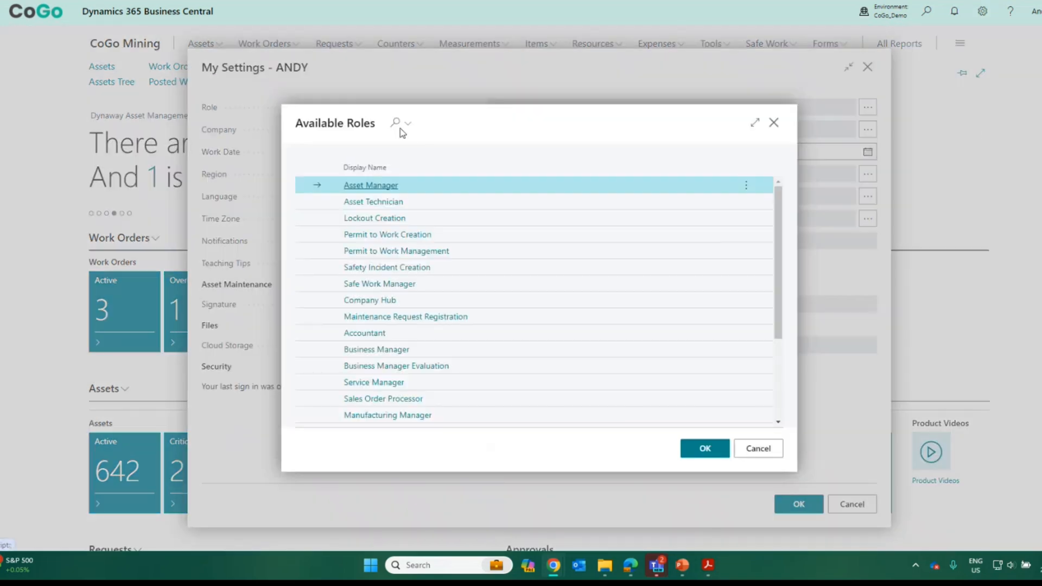
pyautogui.click(423, 203)
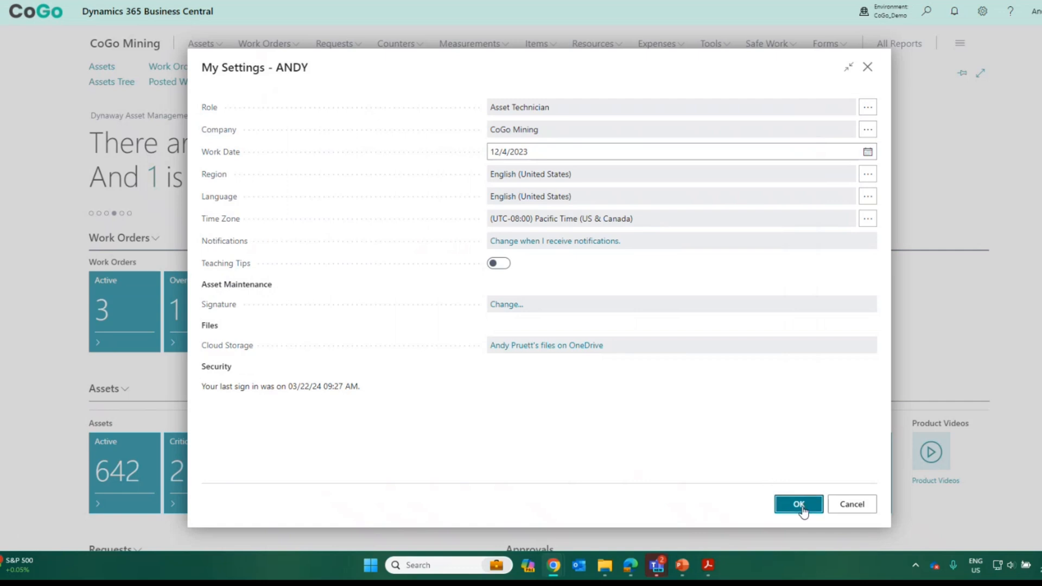
pyautogui.click(799, 505)
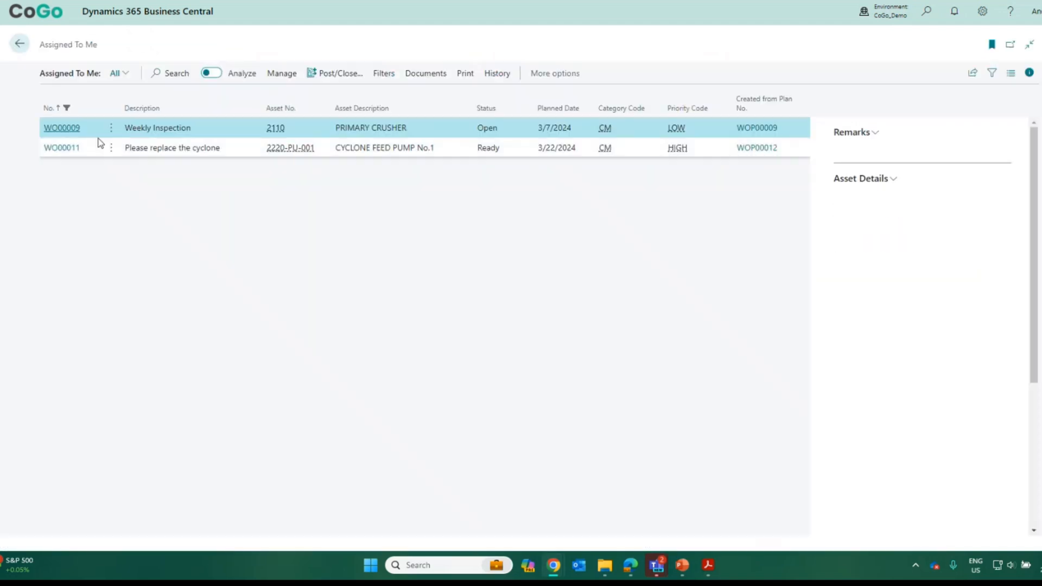
# Step: Open the Cyclone Feed Pump No.1 order from the work orders assigned to the technician
pyautogui.click(68, 157)
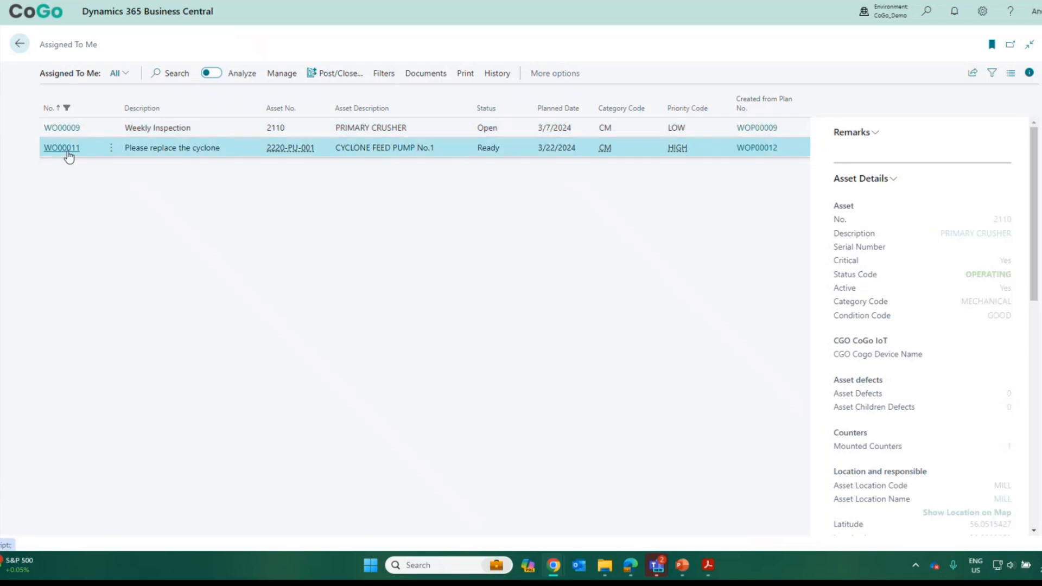
pyautogui.click(67, 151)
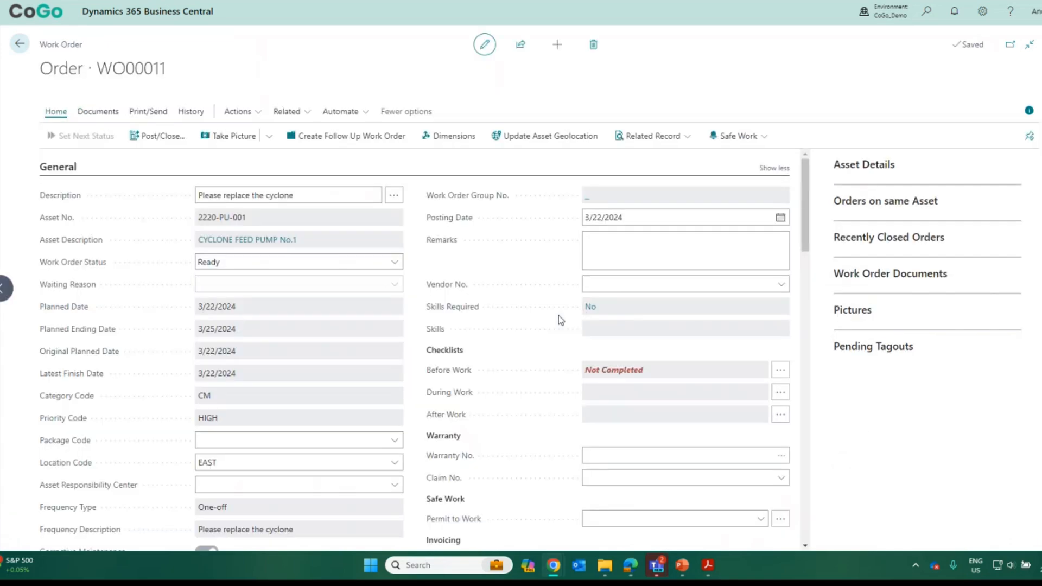
# Step: Try to set the work order's status to In Progress, and discard the change
pyautogui.click(398, 262)
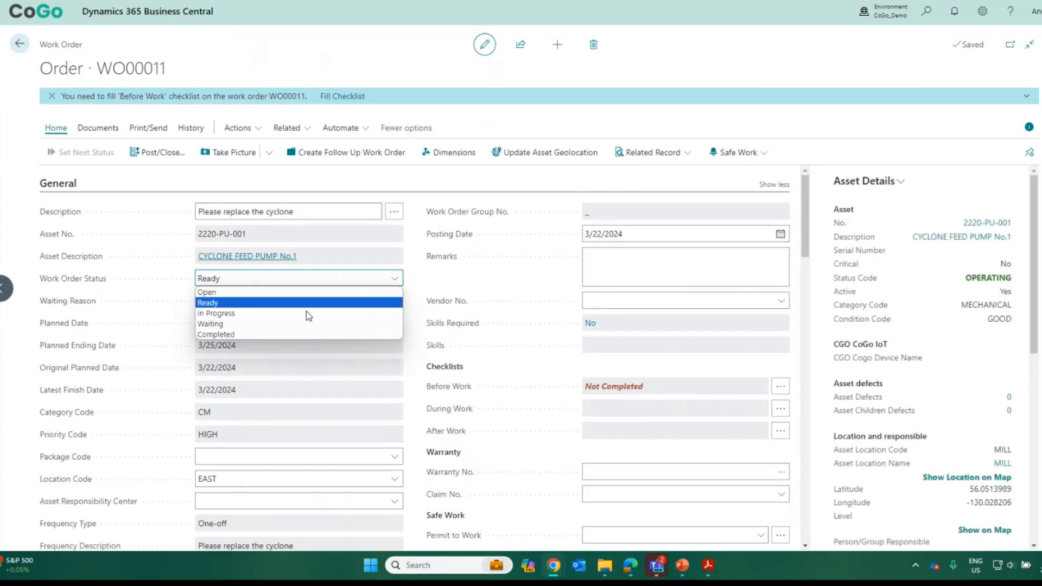
pyautogui.click(274, 319)
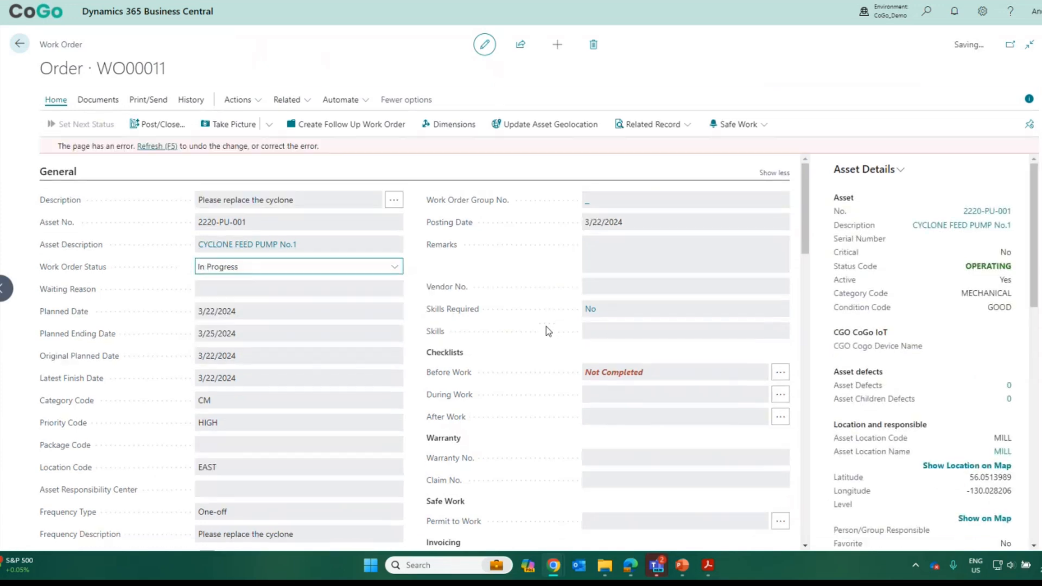
pyautogui.scroll(-1, 530, 330)
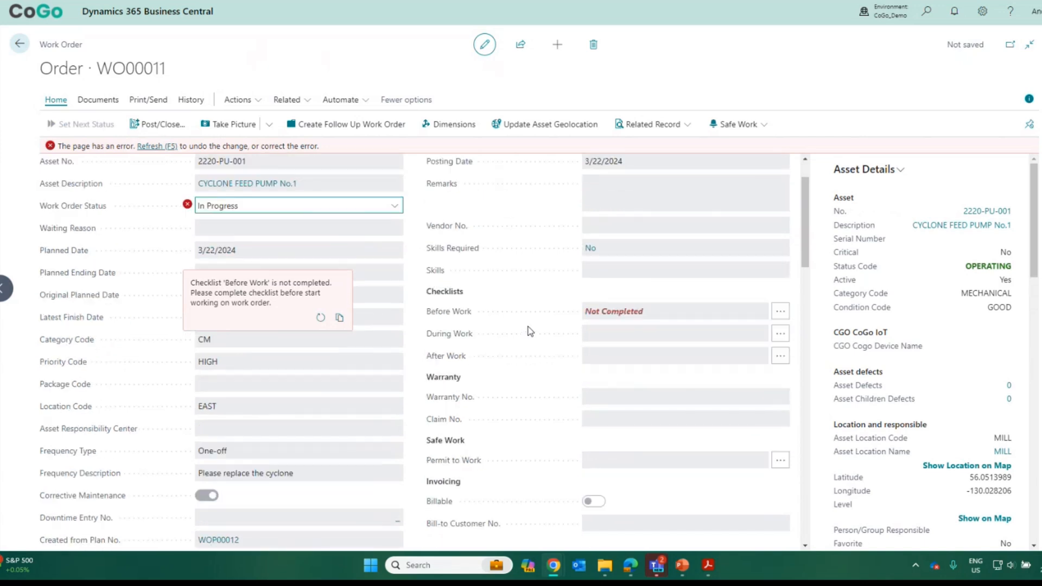
pyautogui.scroll(1, 531, 331)
pyautogui.click(163, 156)
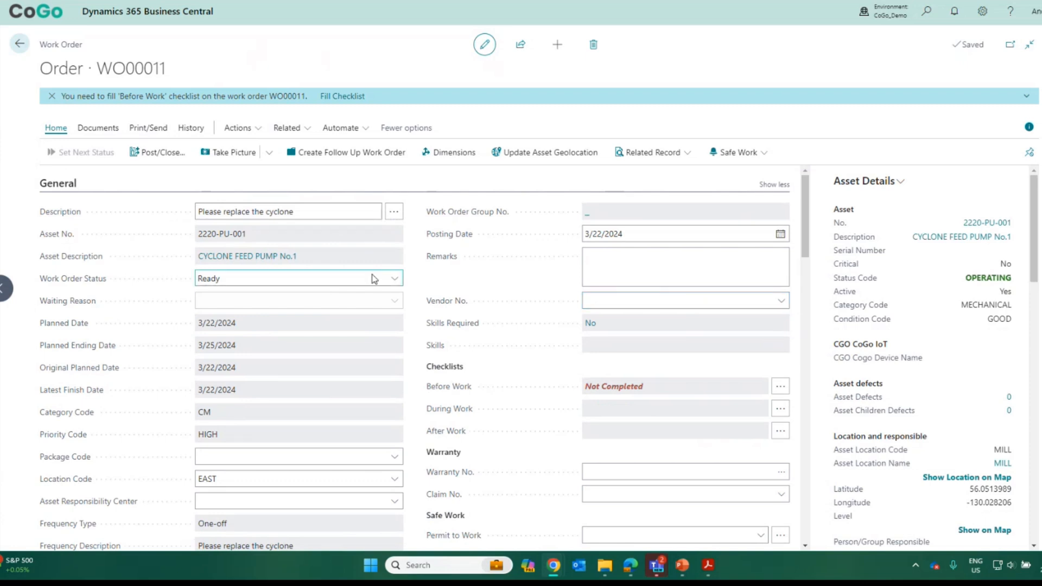
# Step: Open the Before Work checklist and answer Yes for the helmet with chin strap, the anti-slip safety boots and the gloves
pyautogui.click(613, 391)
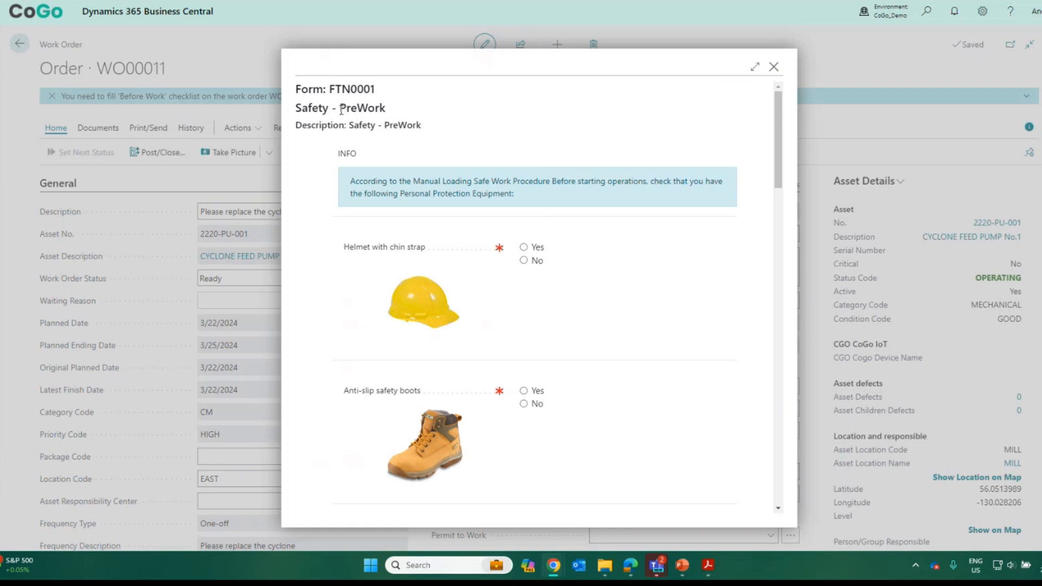
pyautogui.doubleClick(431, 111)
pyautogui.click(454, 128)
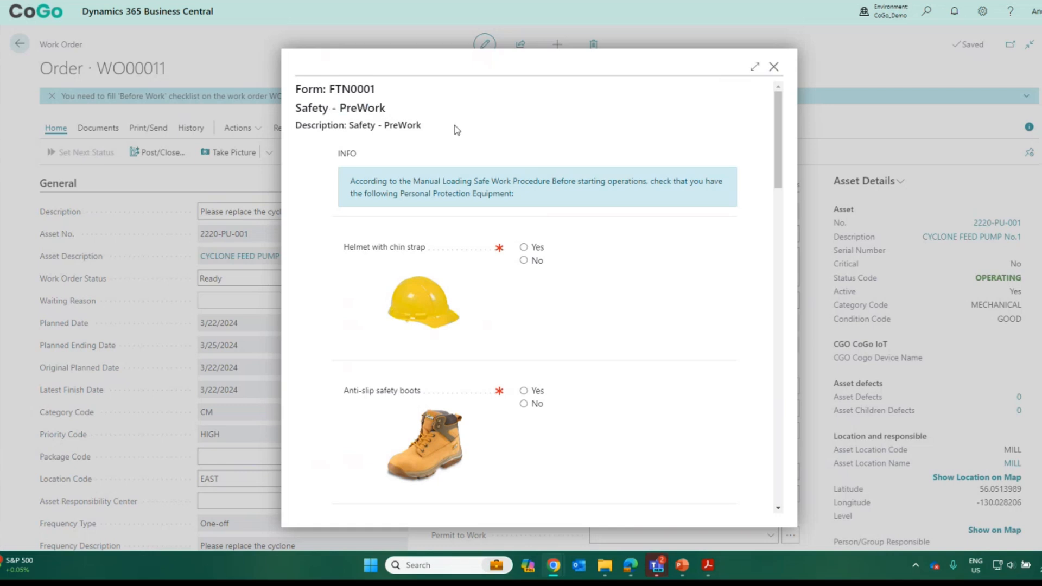
pyautogui.click(524, 248)
pyautogui.click(524, 391)
pyautogui.scroll(-3, 623, 358)
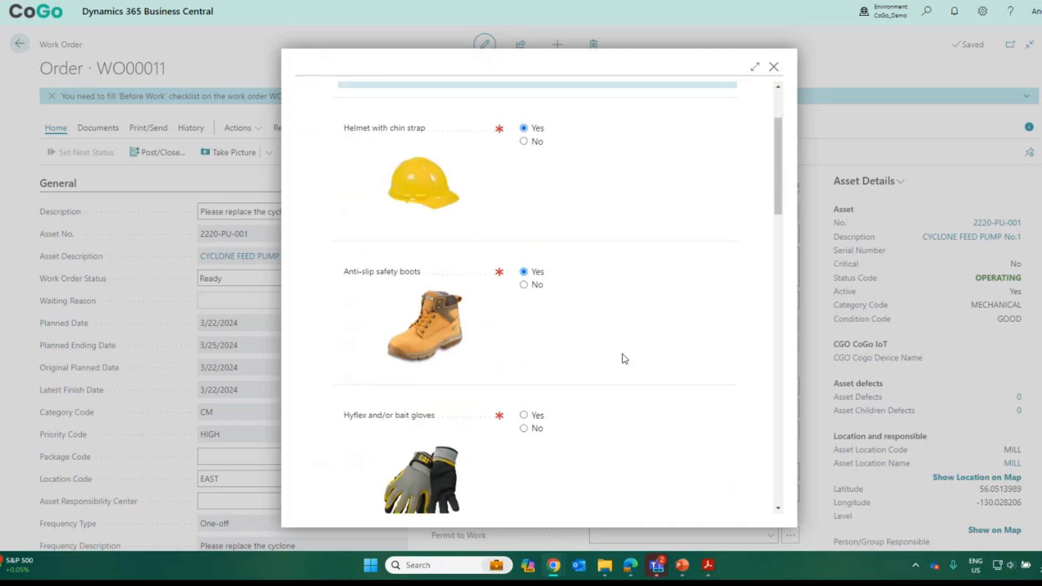
pyautogui.click(524, 370)
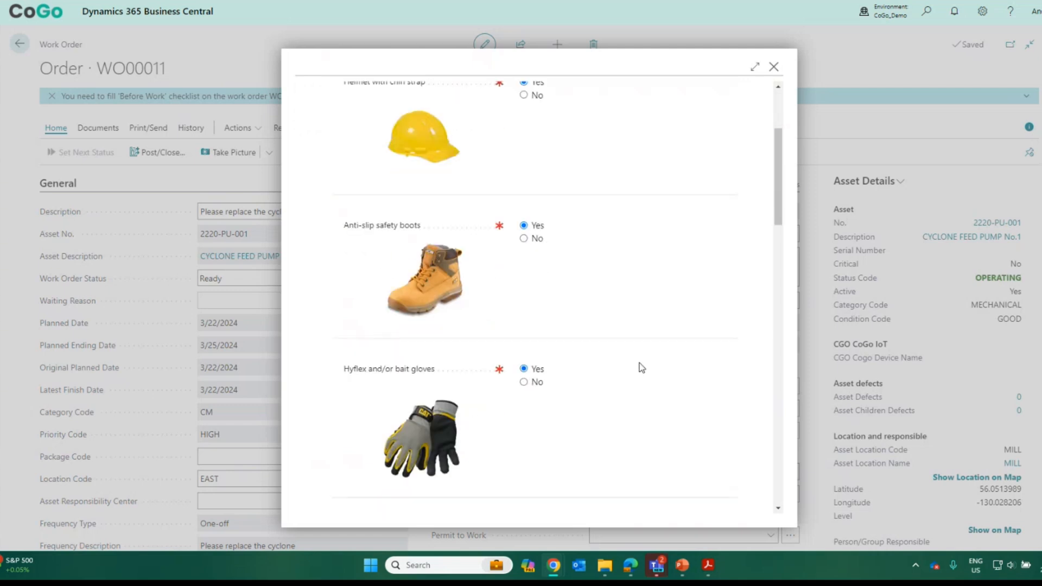
# Step: Answer Yes for the safety glasses, anti-reflective coveralls, back brace and respirator in the checklist
pyautogui.scroll(-3, 639, 368)
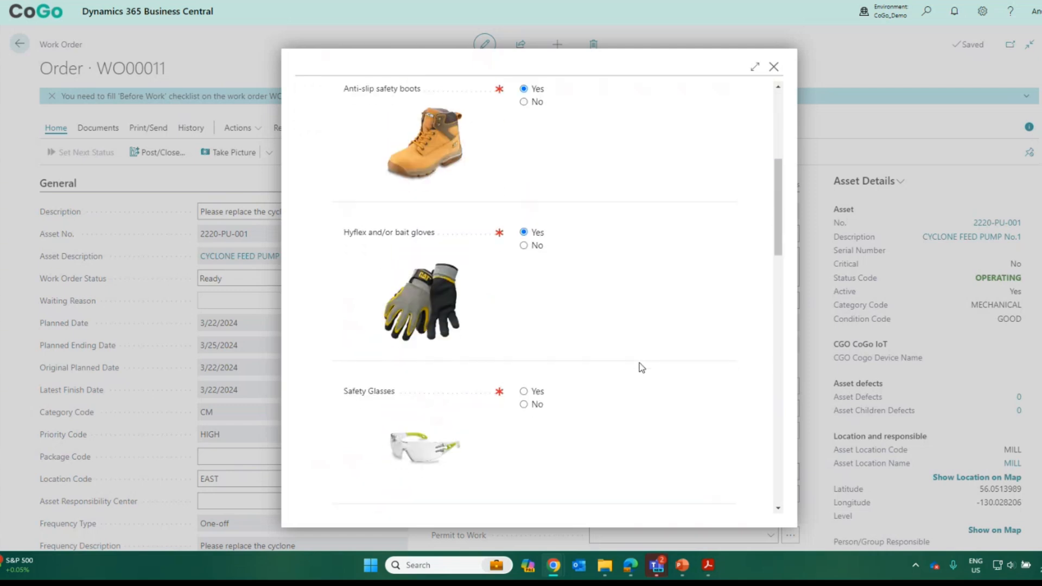
pyautogui.click(524, 391)
pyautogui.scroll(-3, 645, 400)
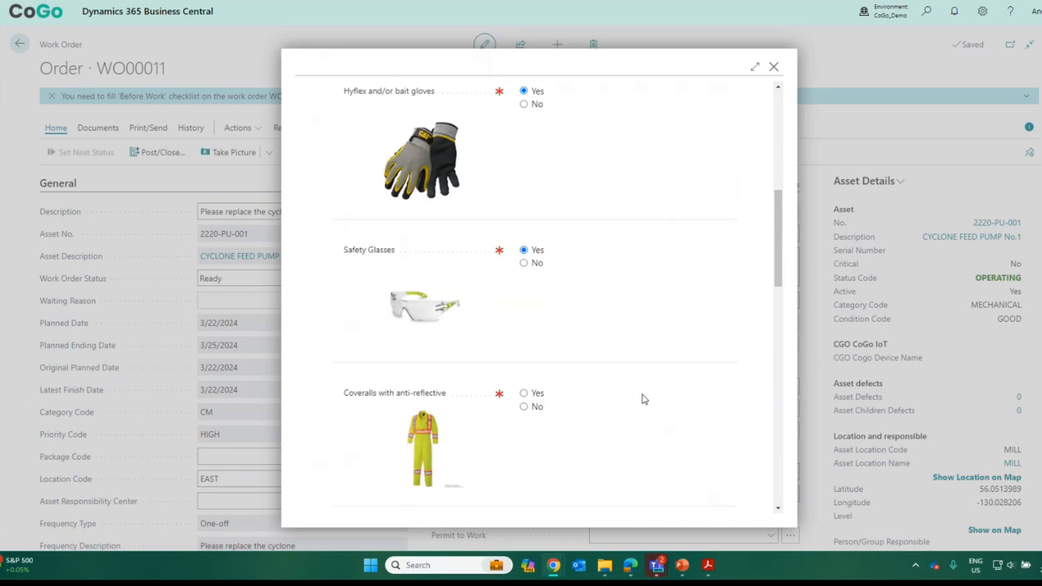
pyautogui.click(523, 393)
pyautogui.scroll(-3, 633, 383)
pyautogui.scroll(-1, 633, 383)
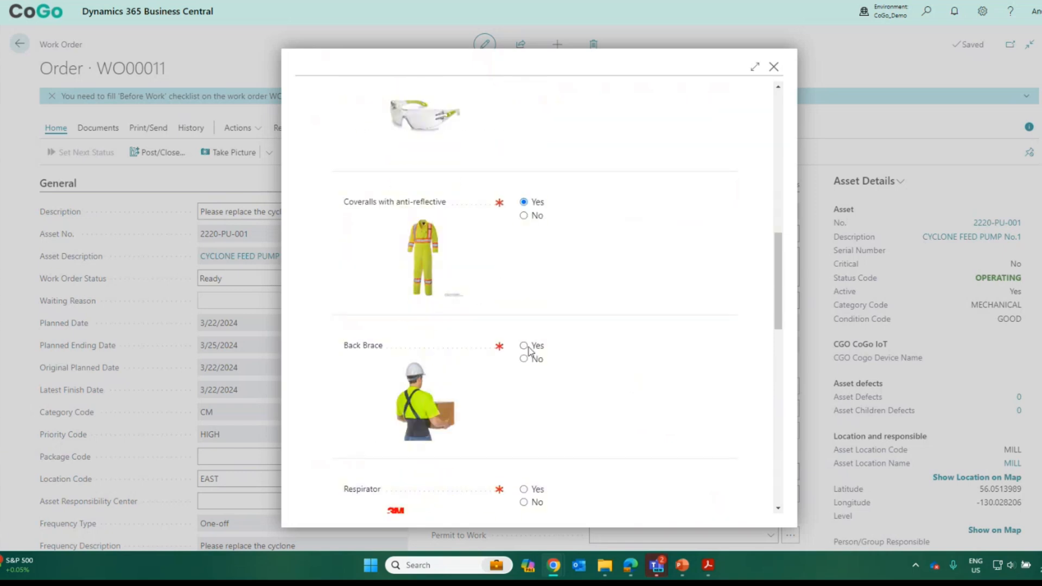
pyautogui.click(524, 490)
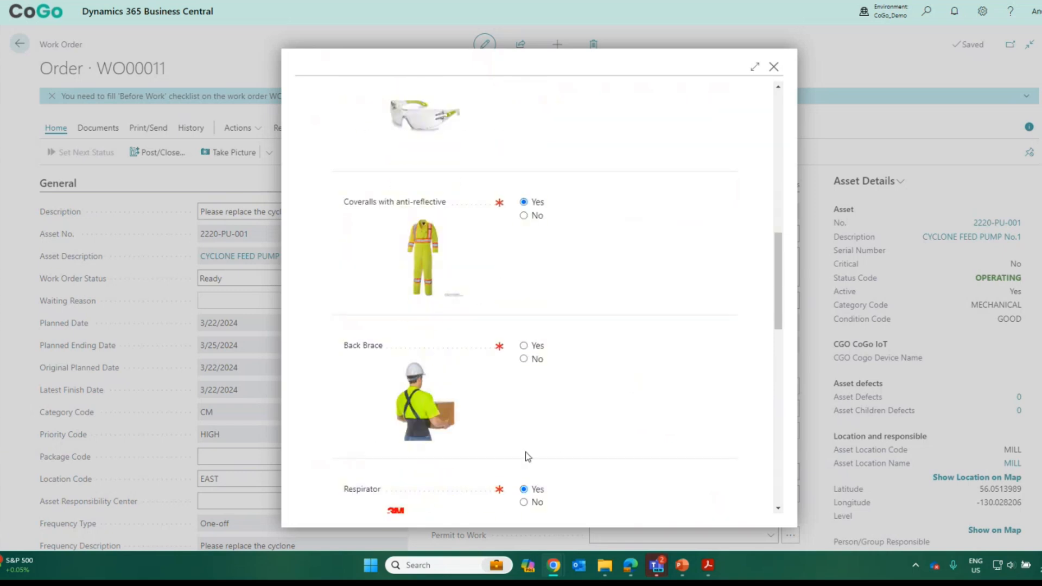
pyautogui.click(524, 346)
# Step: Answer the first five work-area safety questions with Yes, except No for describing a security act
pyautogui.scroll(-1, 619, 390)
pyautogui.scroll(-4, 619, 390)
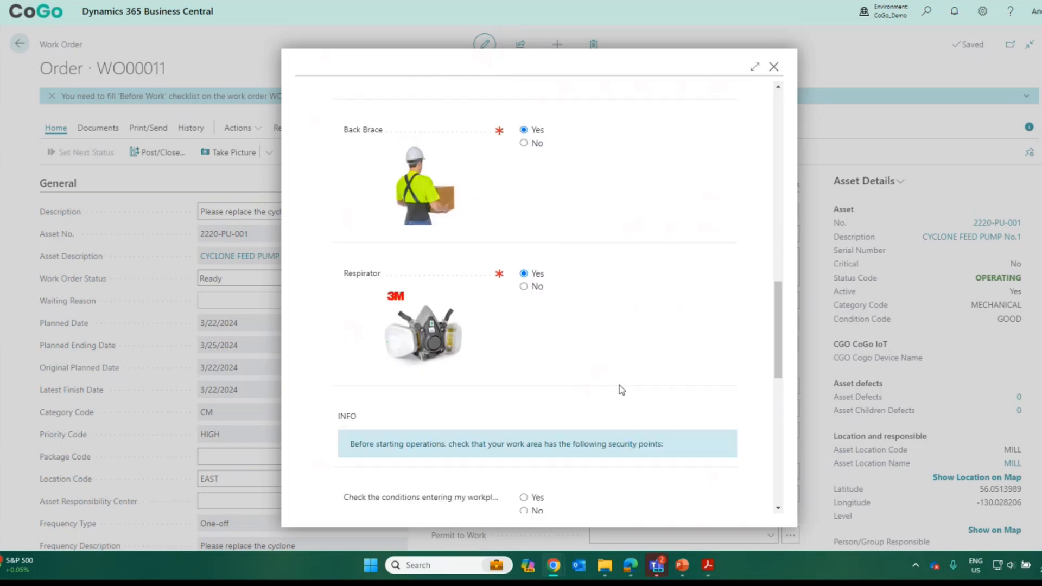
pyautogui.scroll(-3, 621, 390)
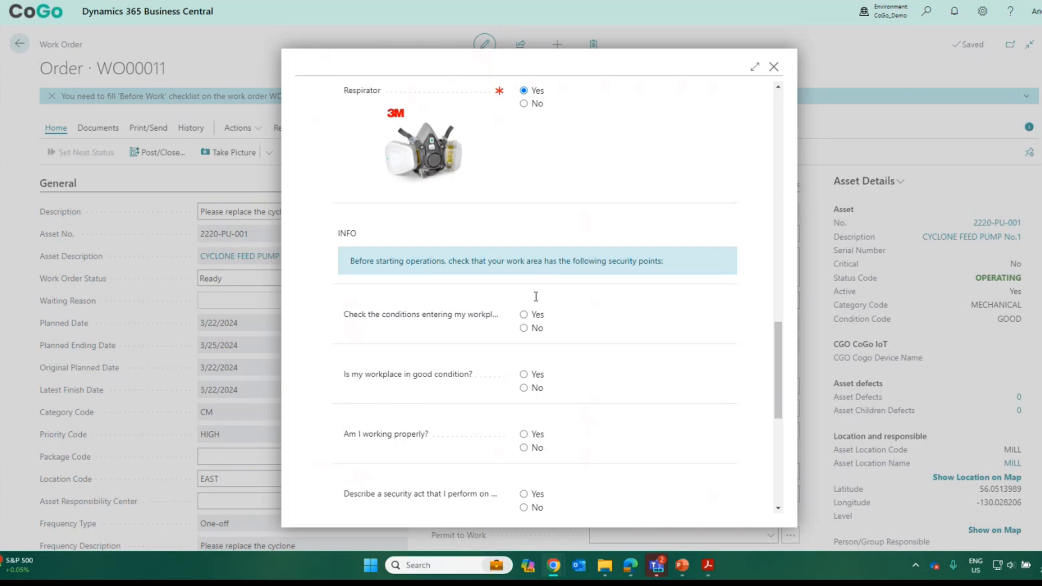
pyautogui.scroll(-2, 451, 281)
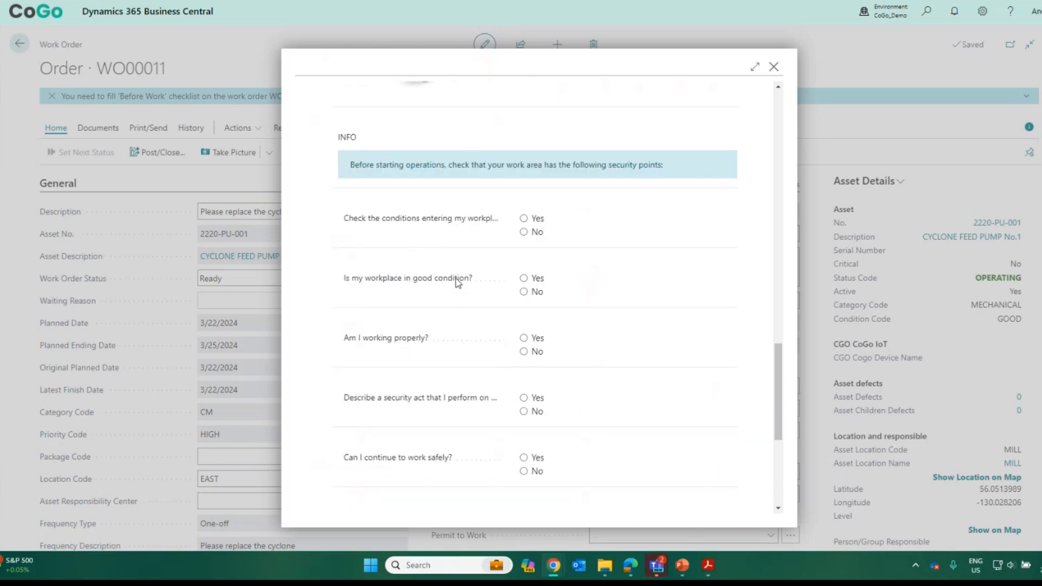
pyautogui.click(523, 218)
pyautogui.click(524, 279)
pyautogui.click(524, 338)
pyautogui.click(524, 411)
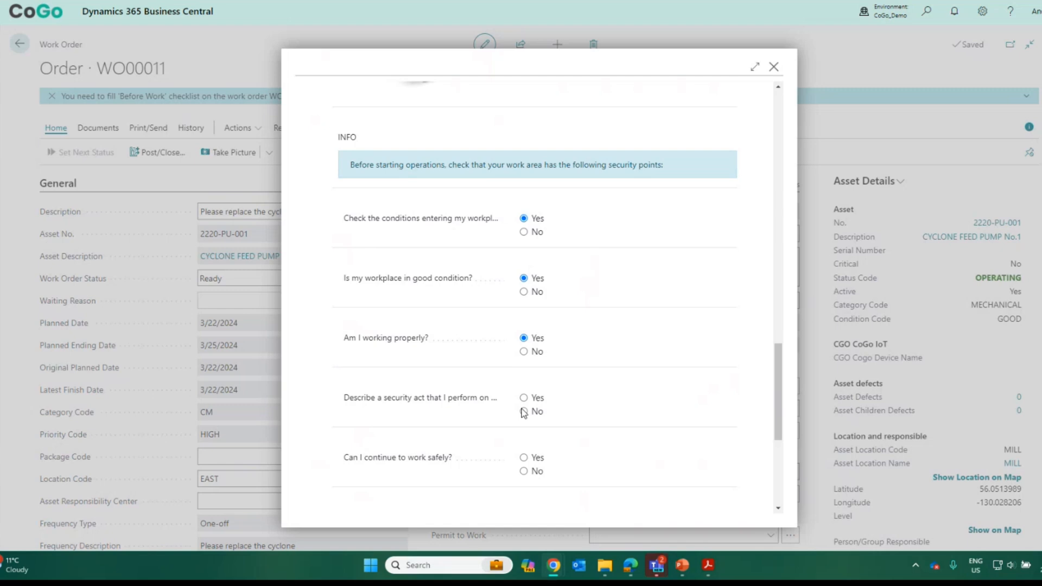
pyautogui.click(524, 458)
# Step: Submit and close the Safety - PreWork checklist, and set the work order's status to In Progress
pyautogui.scroll(-5, 632, 461)
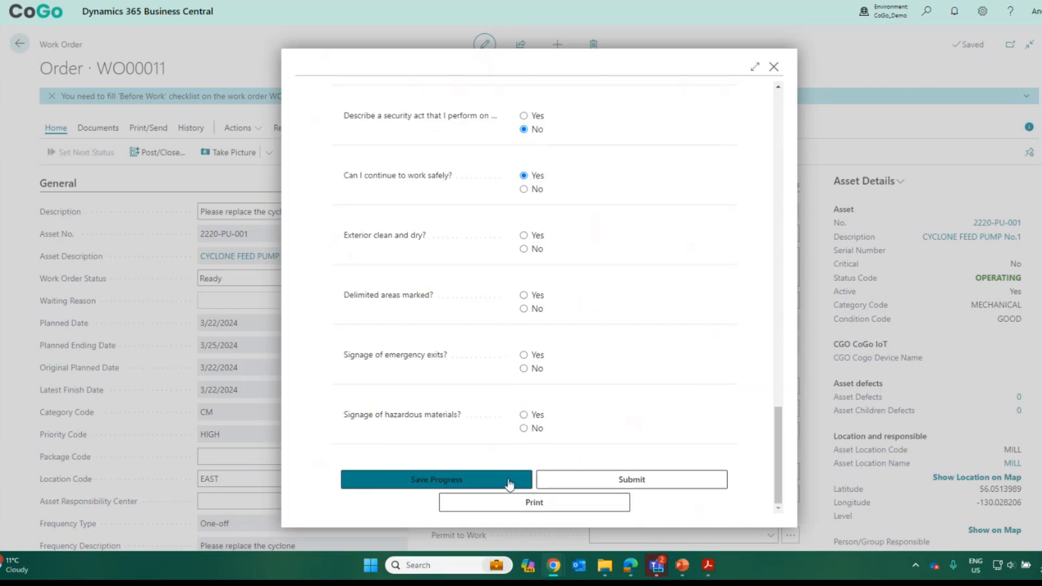
pyautogui.click(669, 487)
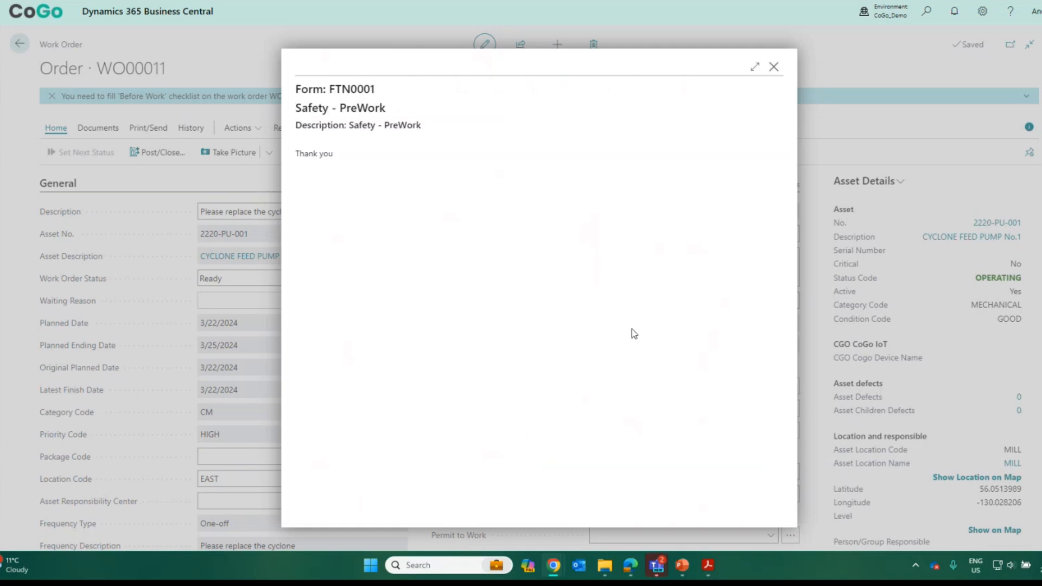
pyautogui.click(773, 66)
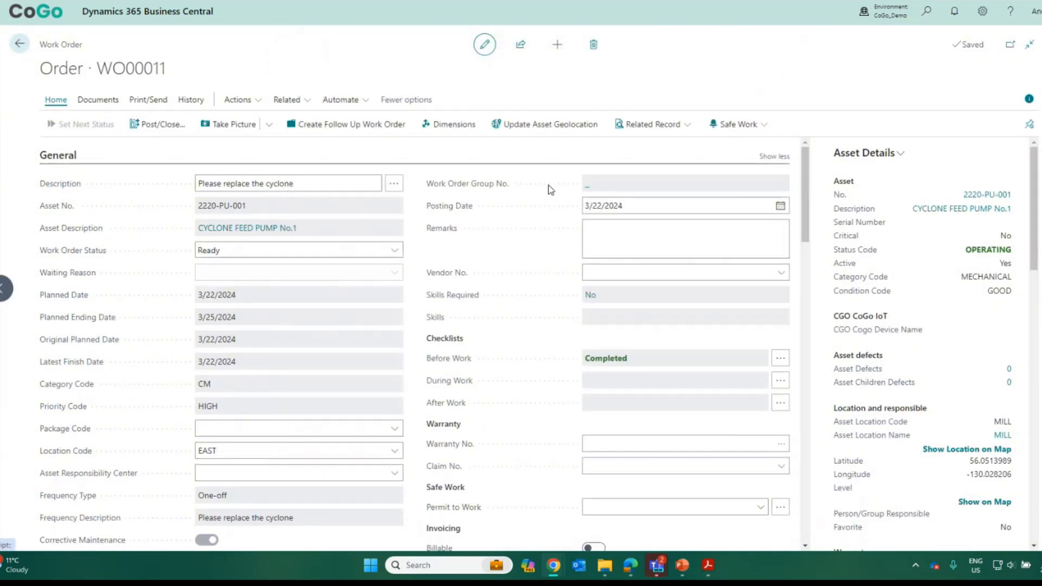
pyautogui.click(388, 250)
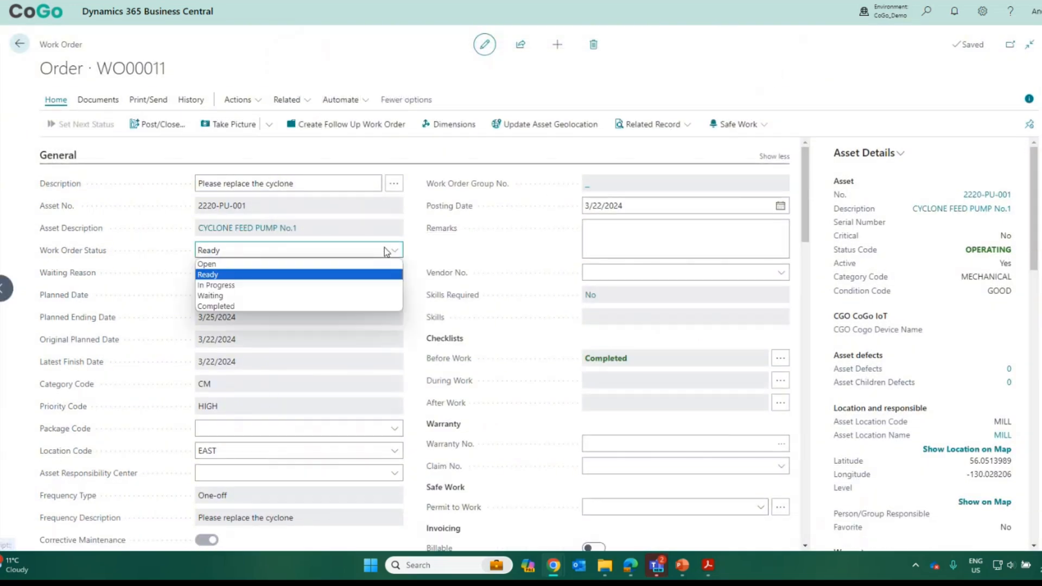
pyautogui.click(372, 284)
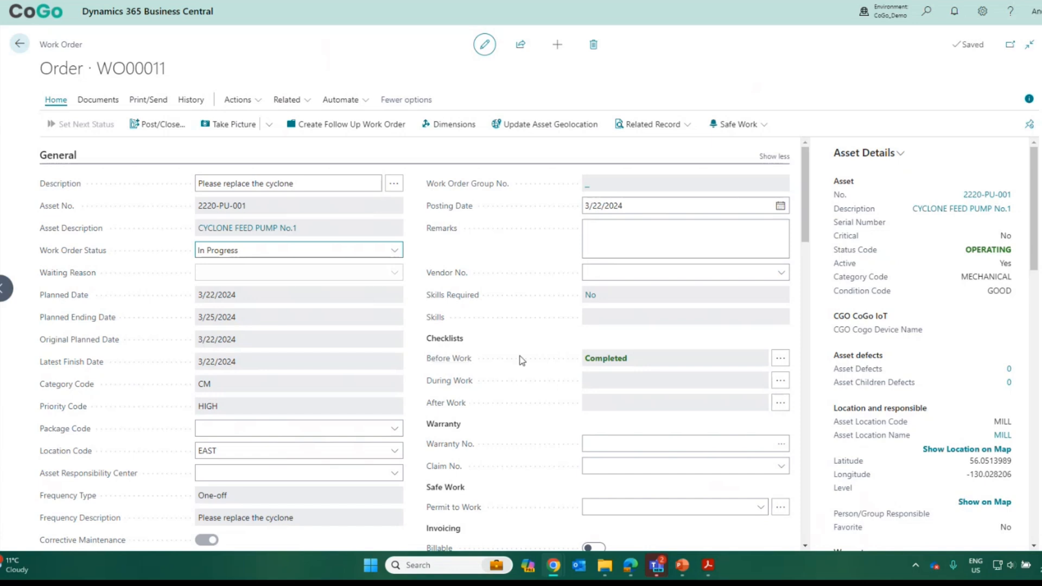
# Step: Post the consumption of the Impeller item on the work order
pyautogui.scroll(-8, 519, 361)
pyautogui.scroll(-2, 519, 361)
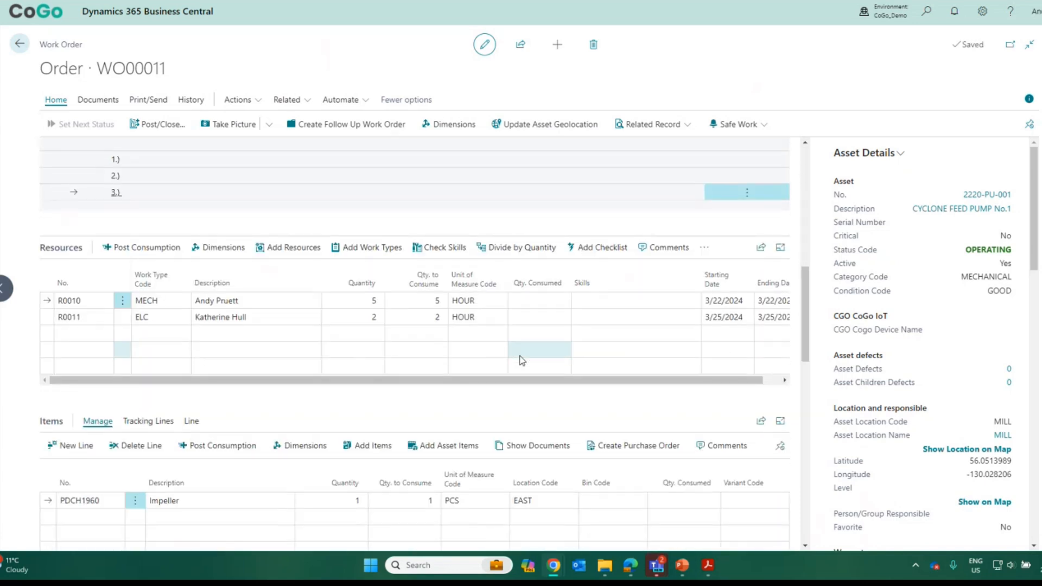
pyautogui.click(277, 301)
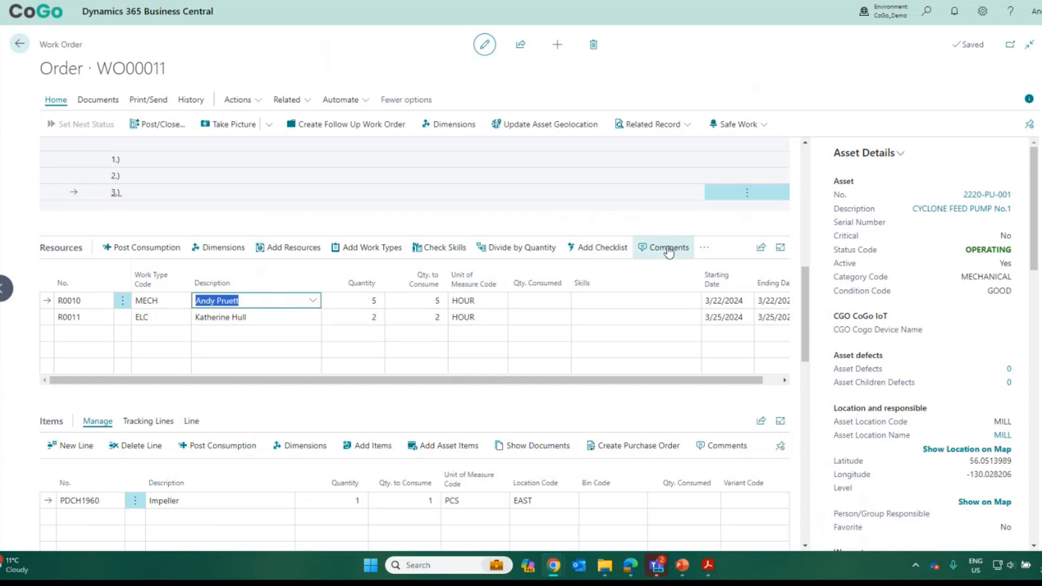
pyautogui.scroll(-2, 461, 489)
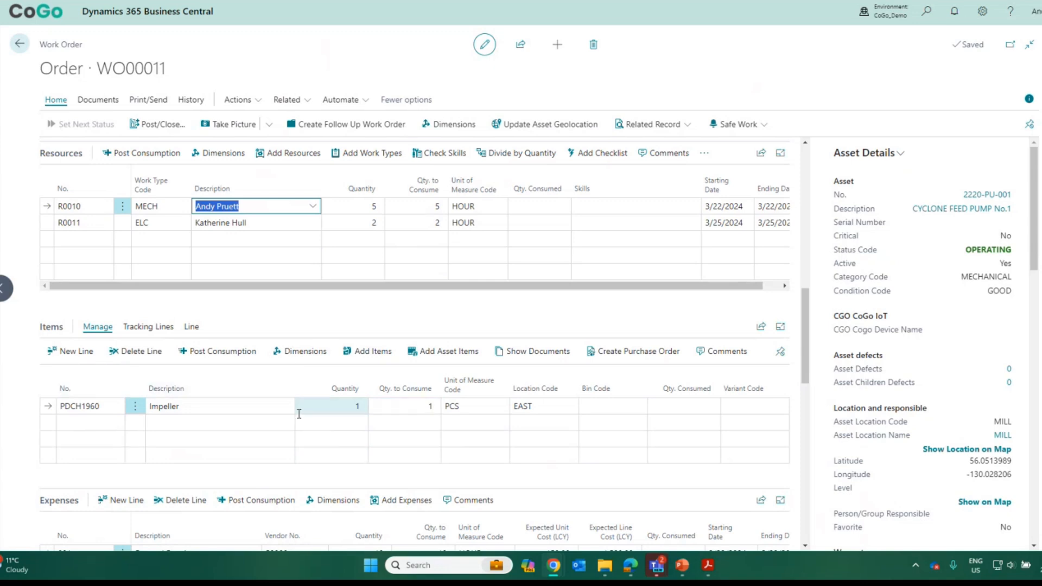
pyautogui.click(210, 358)
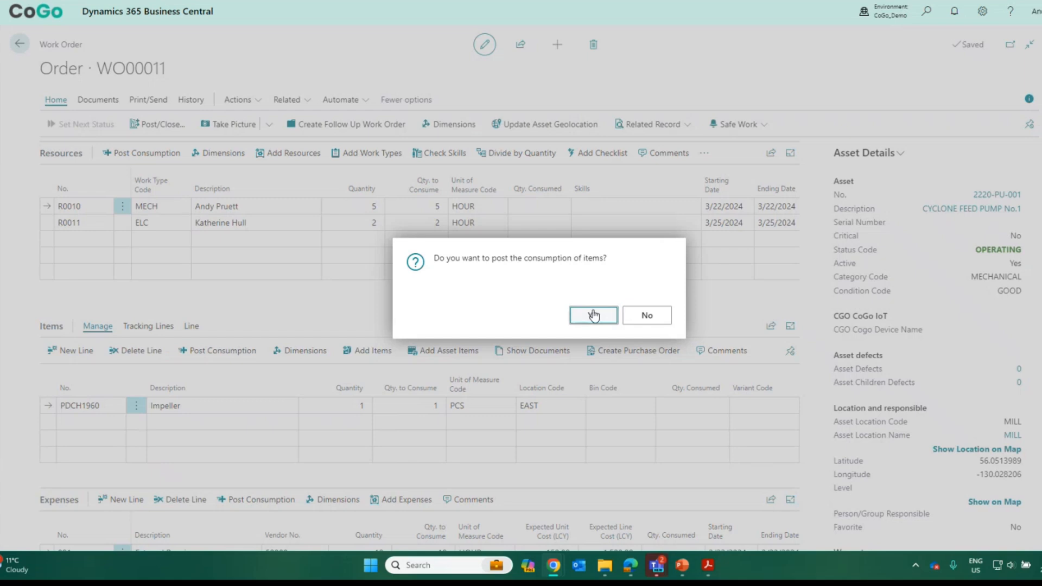
pyautogui.click(594, 314)
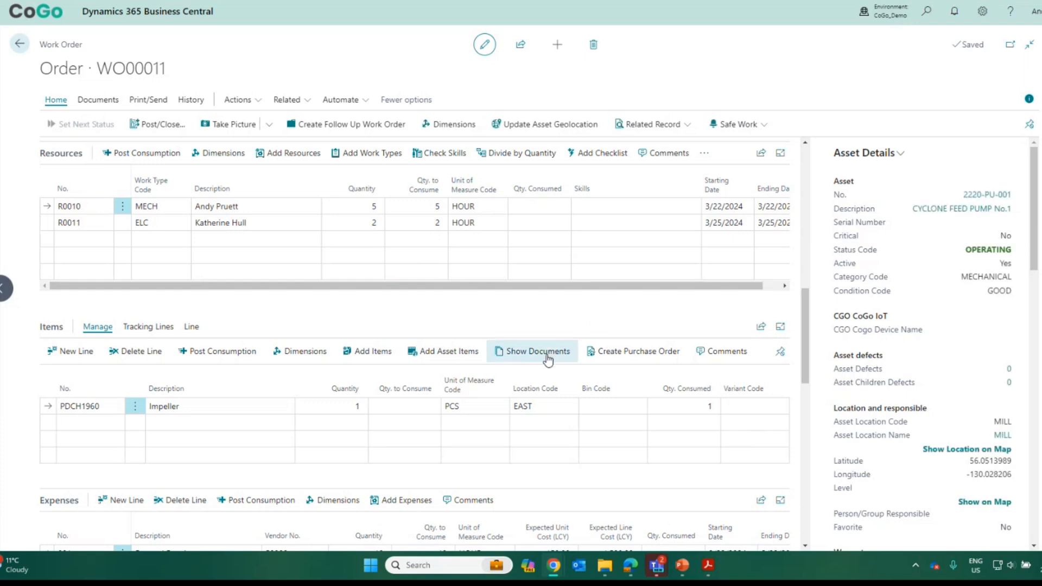
# Step: Set the MECH resource's quantity to consume to 2.5 hours and post the consumption of the work order's resources
pyautogui.click(404, 206)
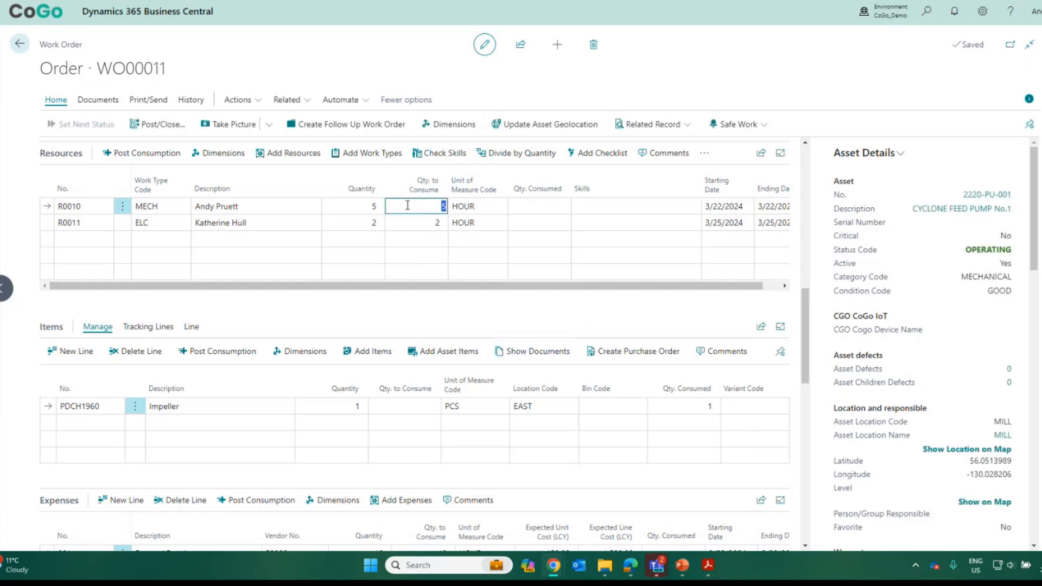
pyautogui.scroll(2, 410, 211)
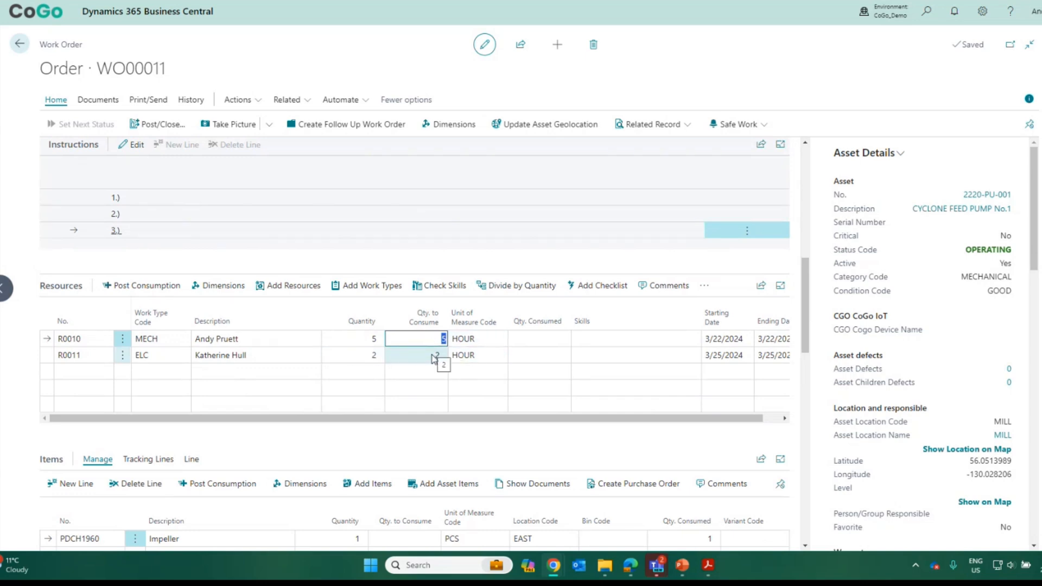
pyautogui.write('2.5')
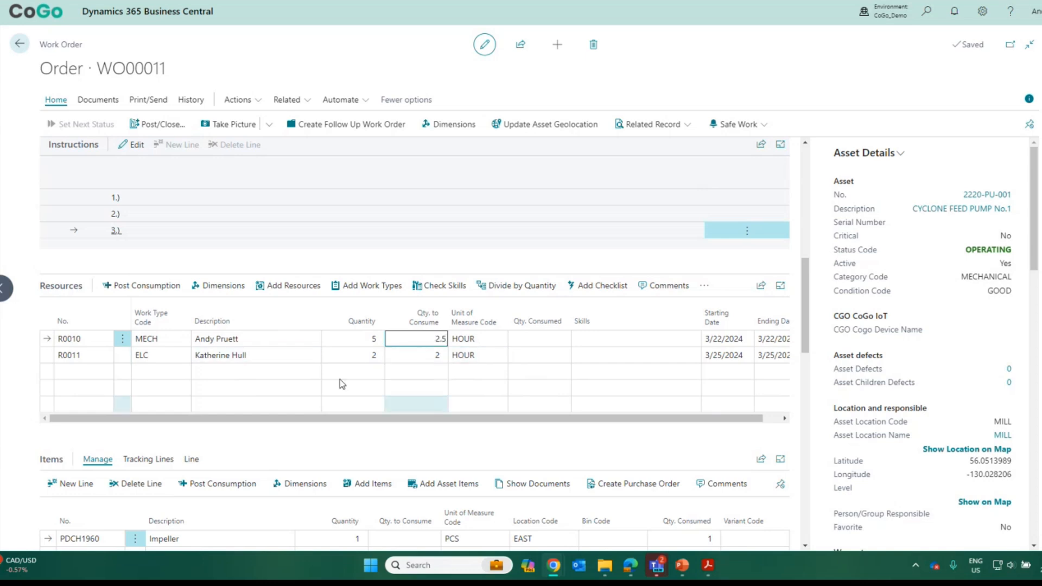
pyautogui.click(143, 286)
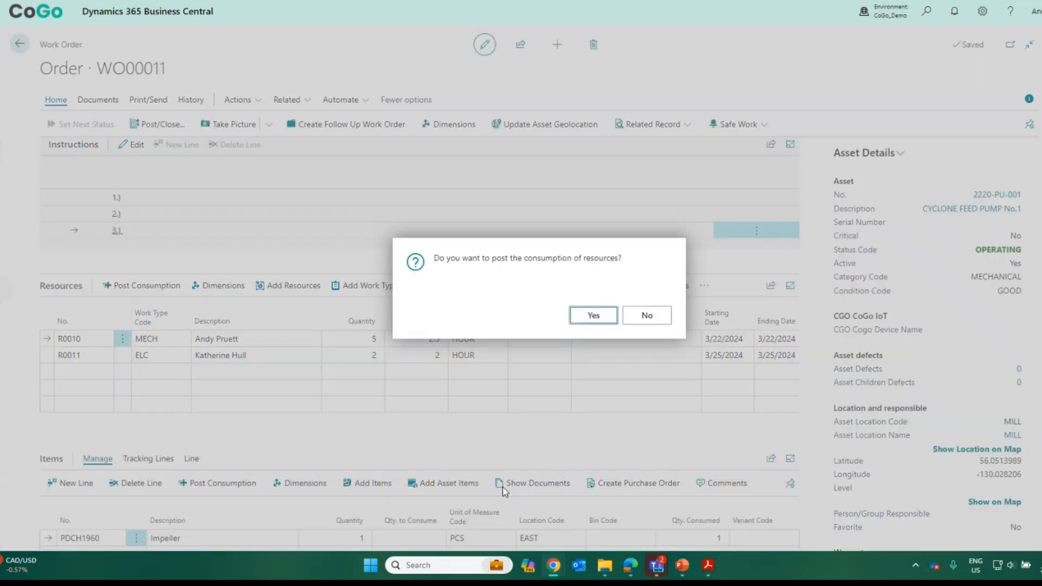
pyautogui.click(584, 318)
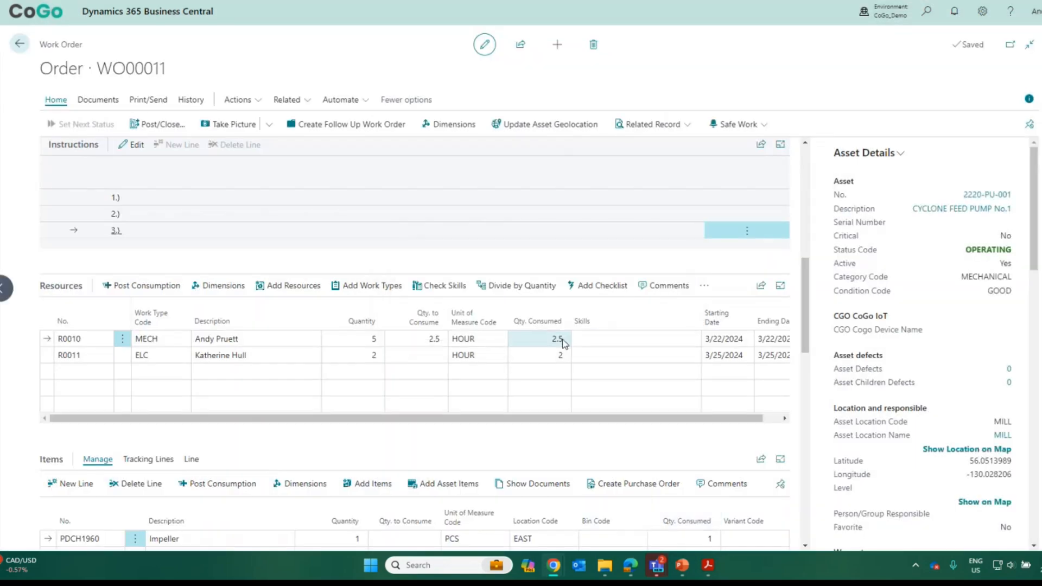
pyautogui.click(399, 342)
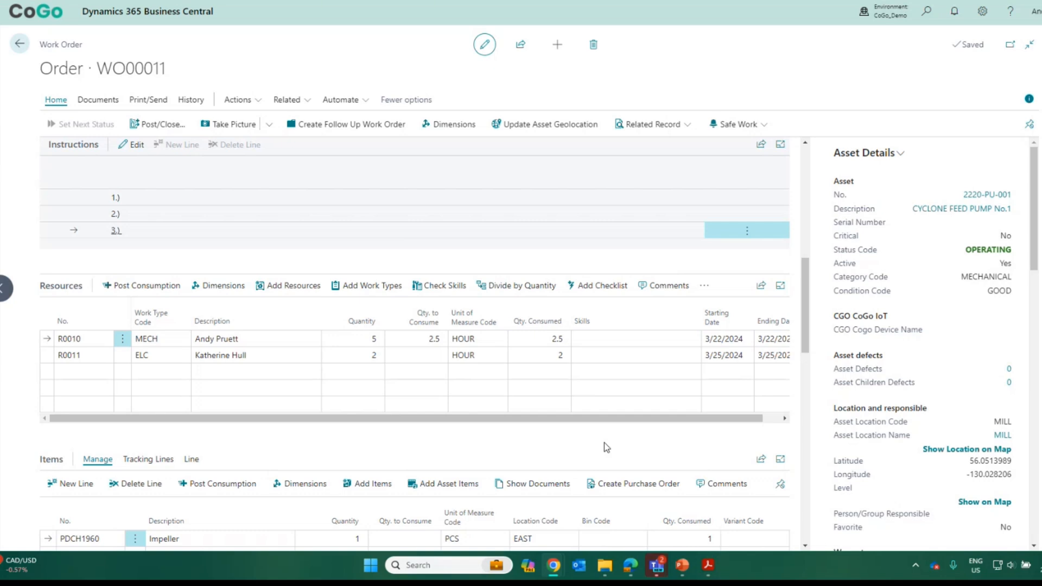
# Step: Start the work timer on the work order
pyautogui.scroll(4, 595, 376)
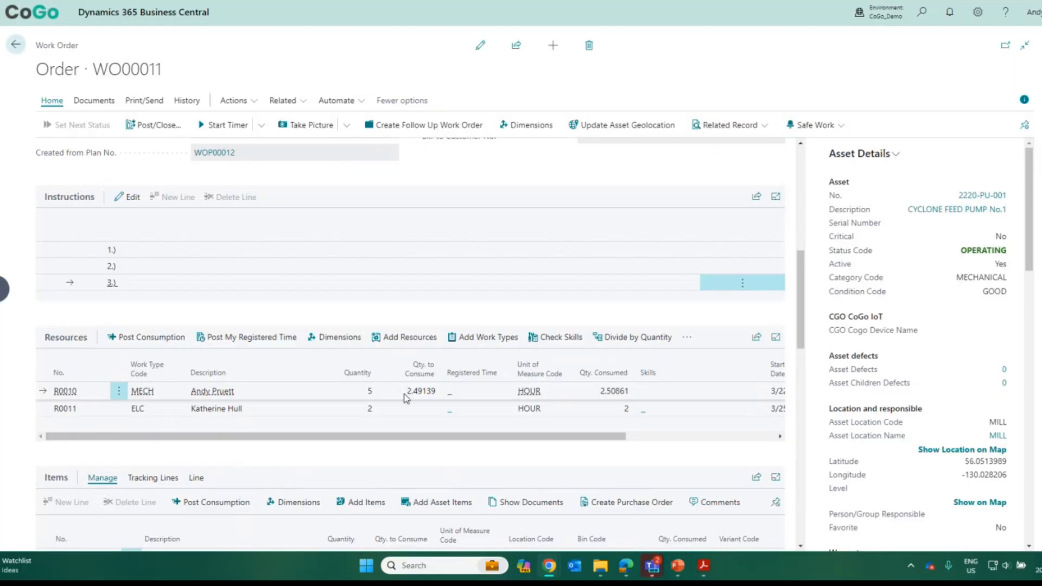
pyautogui.scroll(3, 420, 396)
pyautogui.scroll(5, 420, 397)
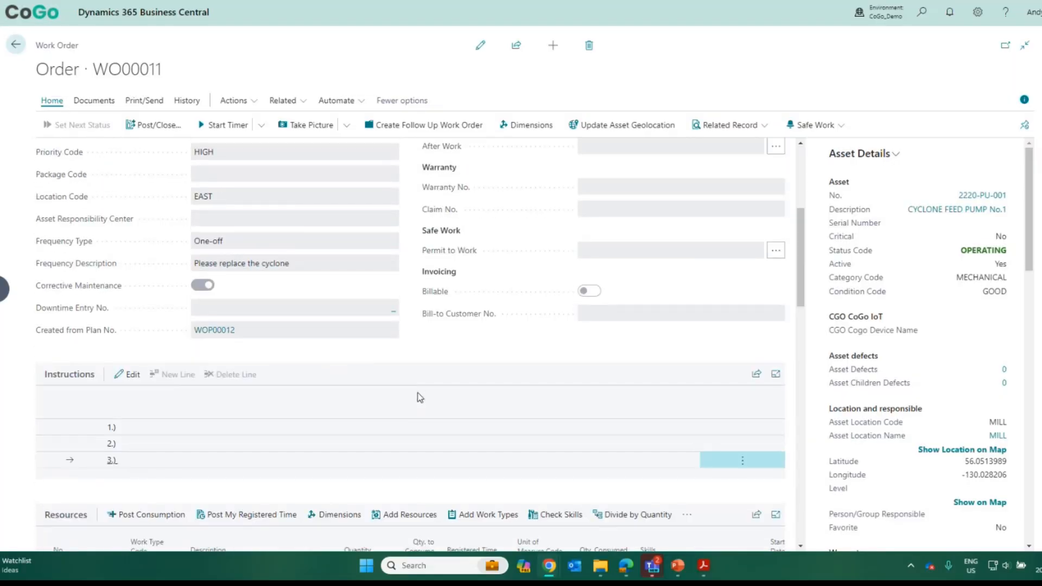
pyautogui.click(222, 126)
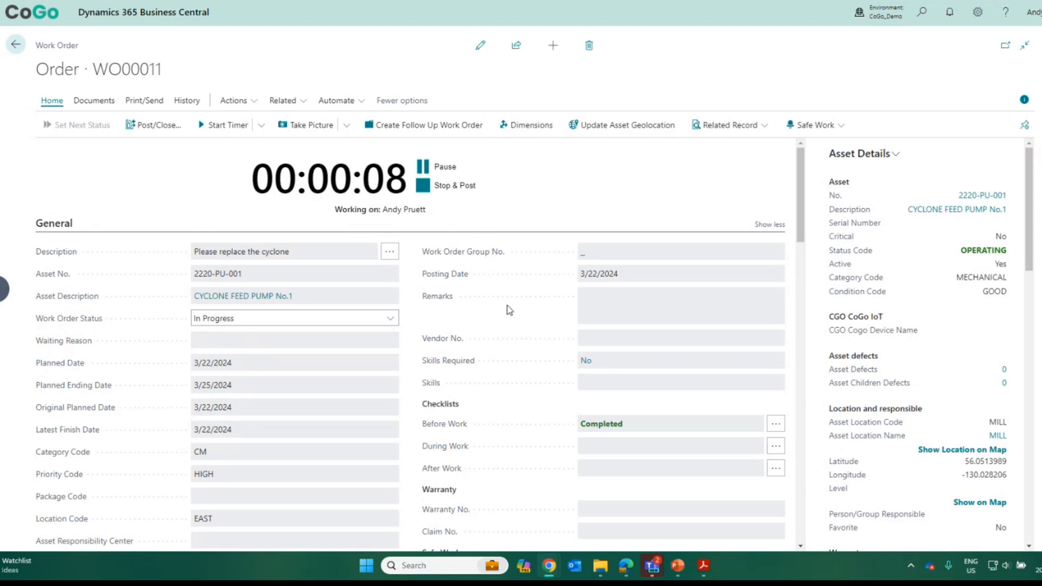
# Step: Check the MECH resource's quantities while the timer runs, and stop the timer and post its time
pyautogui.scroll(-1, 508, 309)
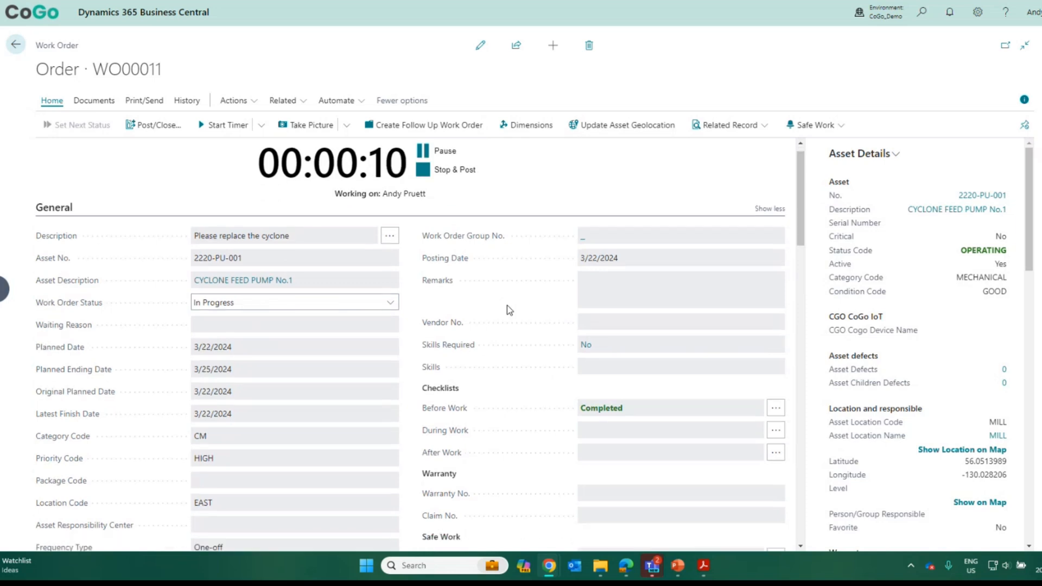
pyautogui.scroll(-8, 507, 305)
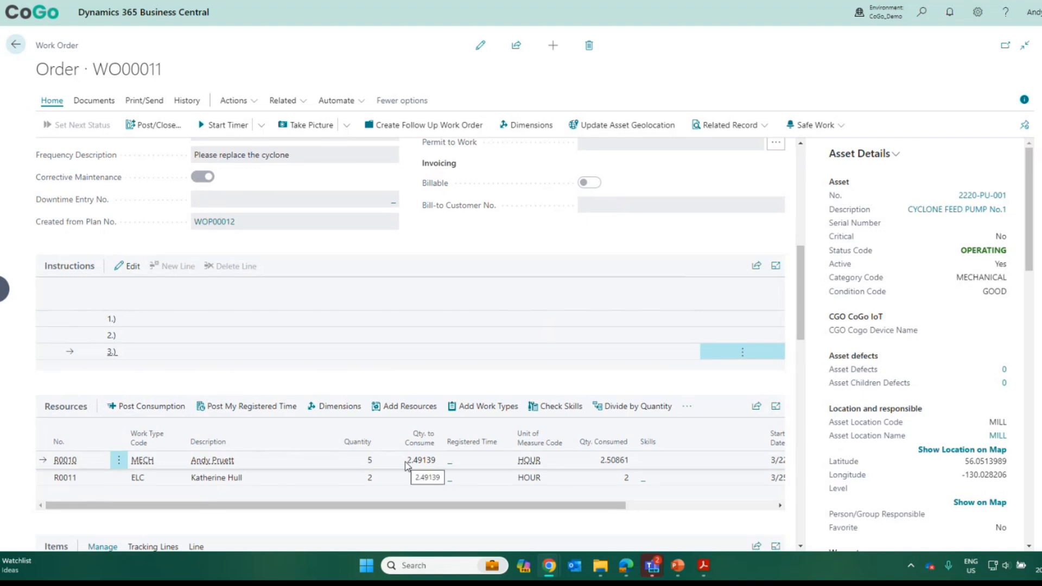
pyautogui.scroll(8, 406, 466)
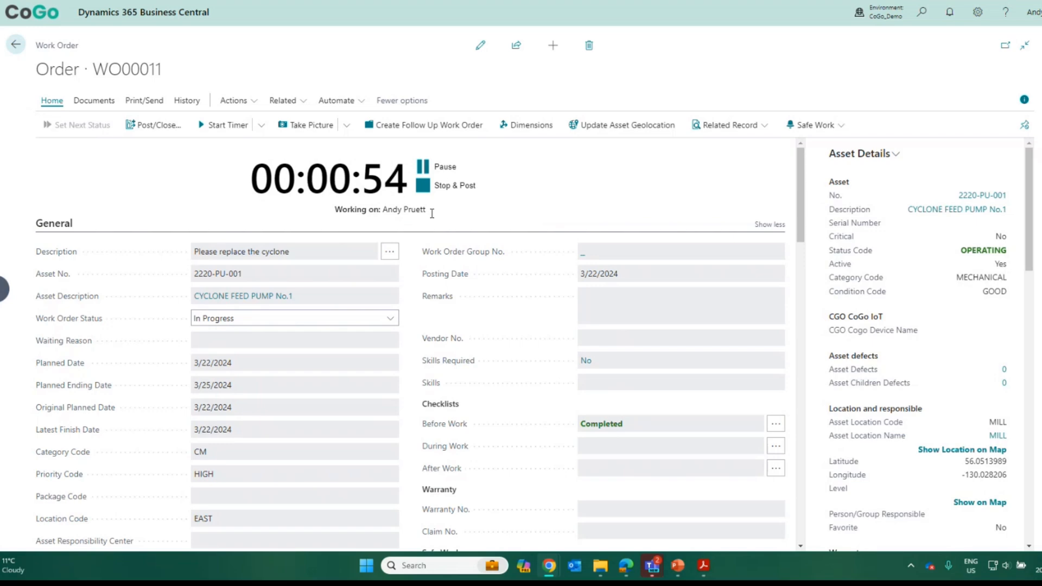
pyautogui.click(428, 187)
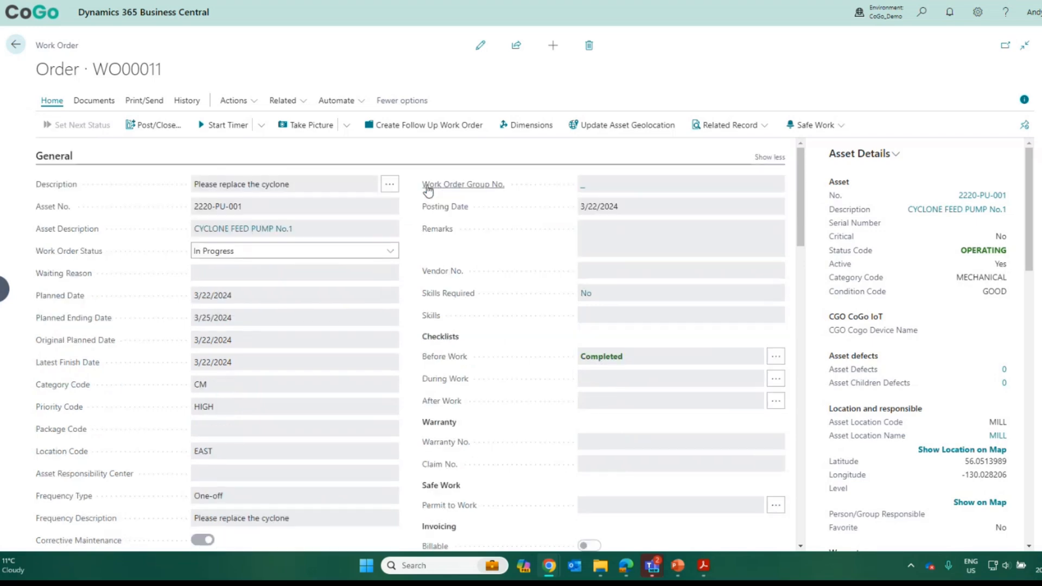
# Step: Review the resource, item and expense lines, and set the work order's status to Completed
pyautogui.scroll(-5, 500, 298)
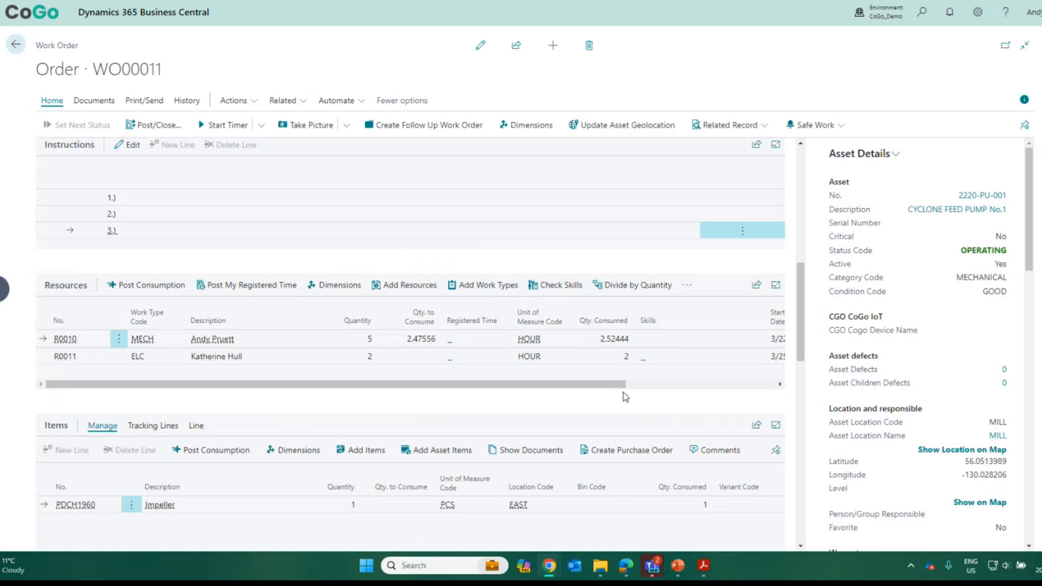
pyautogui.scroll(-2, 623, 391)
pyautogui.scroll(10, 376, 389)
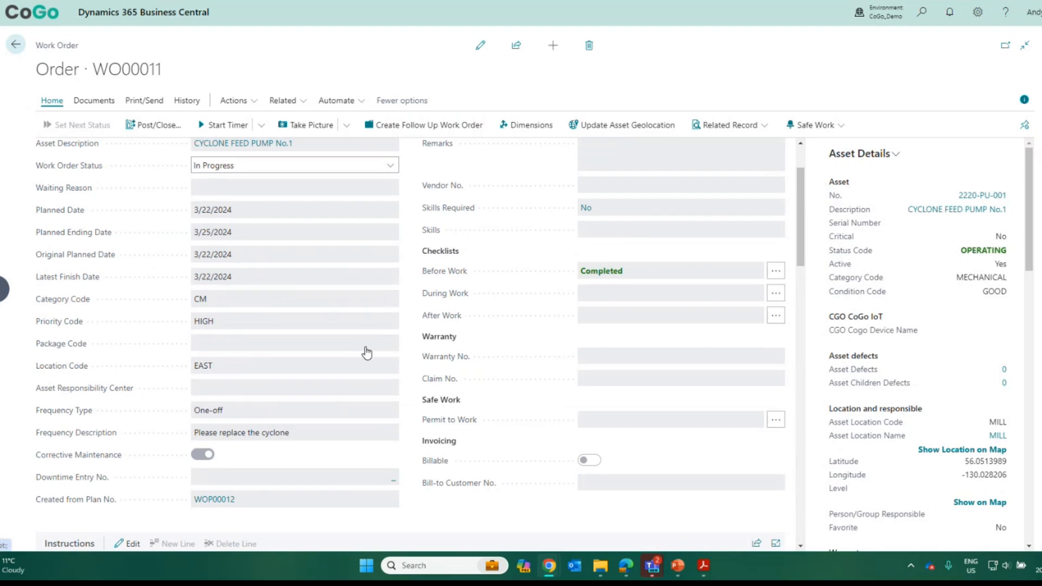
pyautogui.scroll(-6, 372, 351)
pyautogui.scroll(-9, 426, 356)
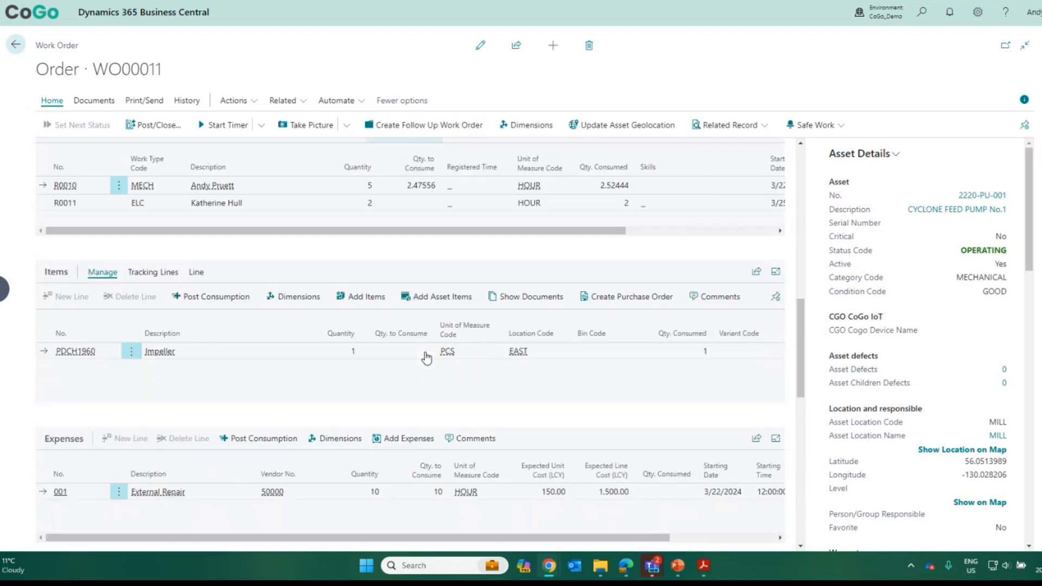
pyautogui.scroll(5, 425, 352)
pyautogui.scroll(10, 425, 350)
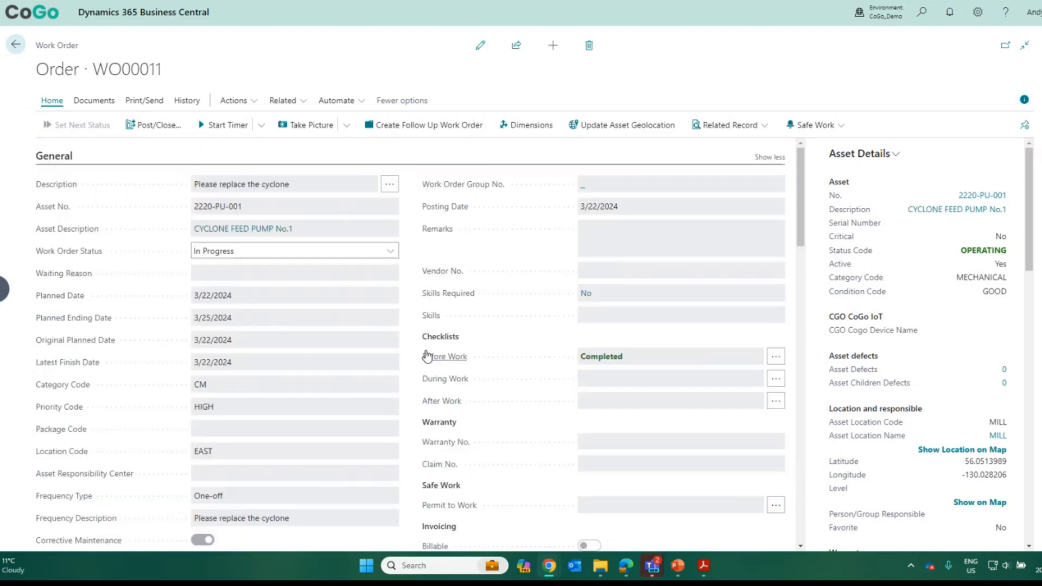
pyautogui.click(388, 252)
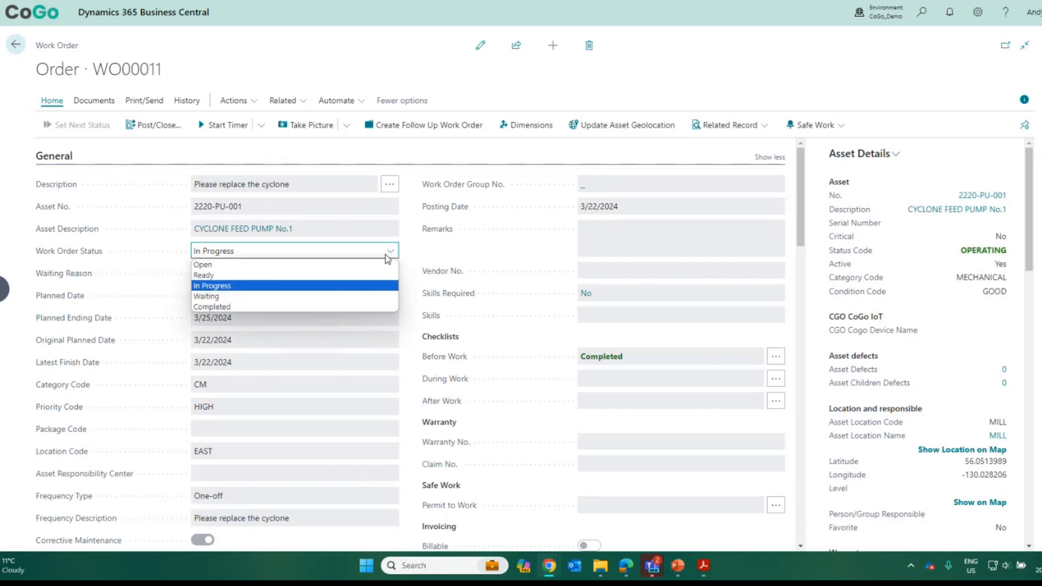
pyautogui.click(359, 306)
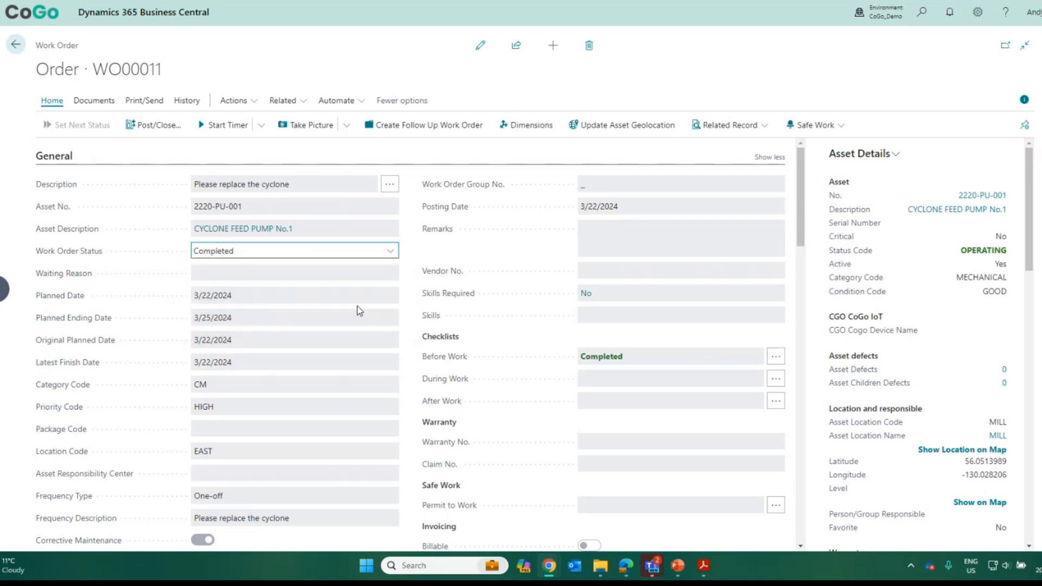
# Step: Review the completed work order's resources, items, expenses, audit data and maintenance request details
pyautogui.scroll(-10, 488, 358)
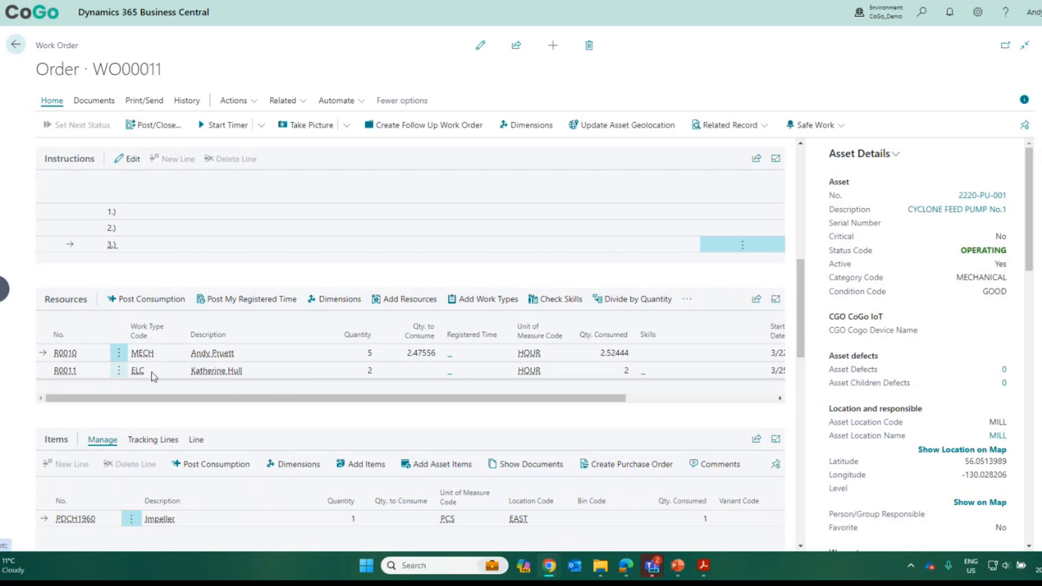
pyautogui.scroll(-4, 345, 404)
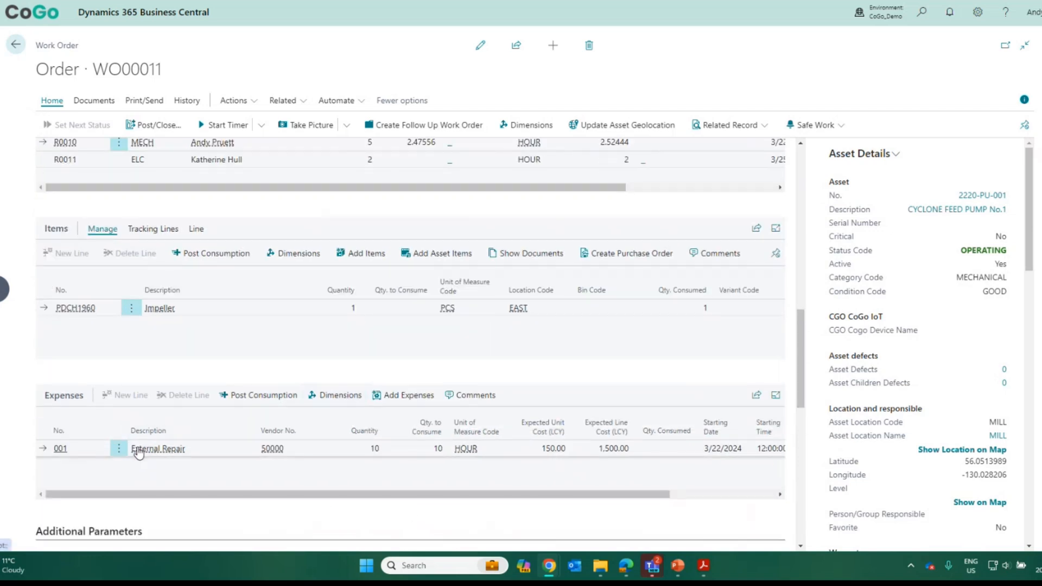
pyautogui.scroll(10, 408, 476)
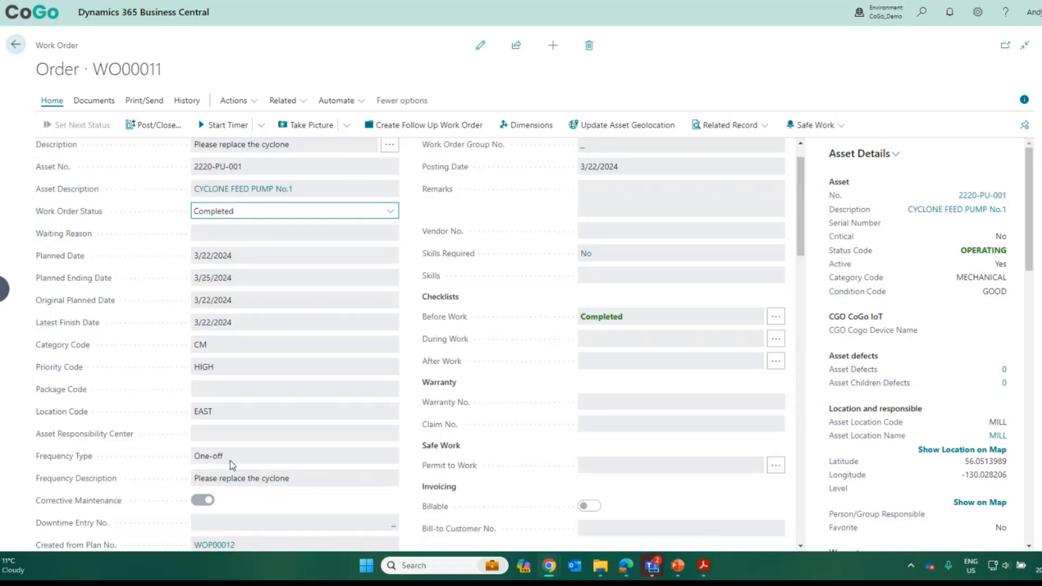
pyautogui.scroll(-4, 291, 453)
pyautogui.scroll(-3, 288, 465)
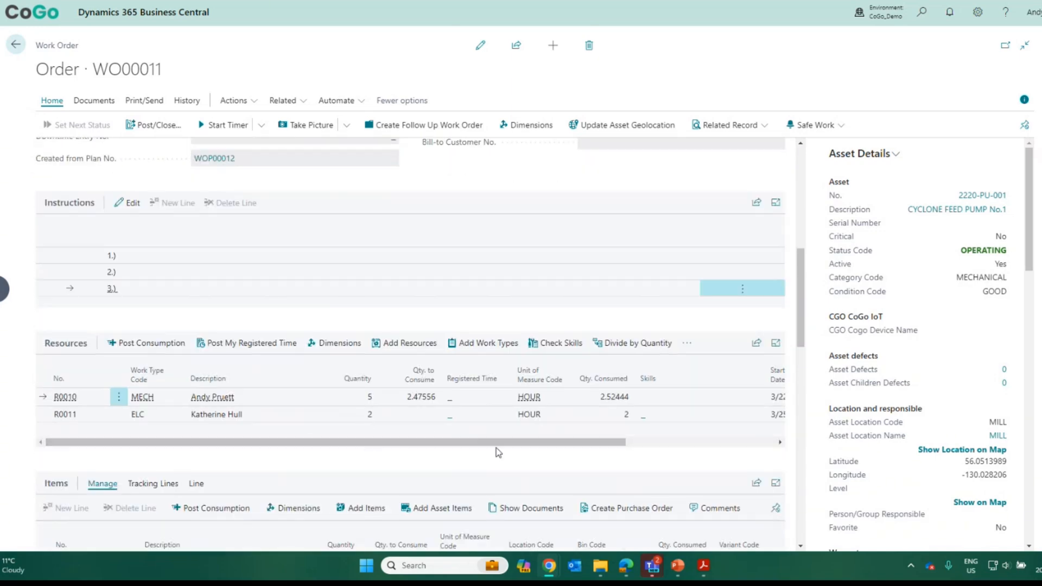
pyautogui.scroll(-15, 496, 448)
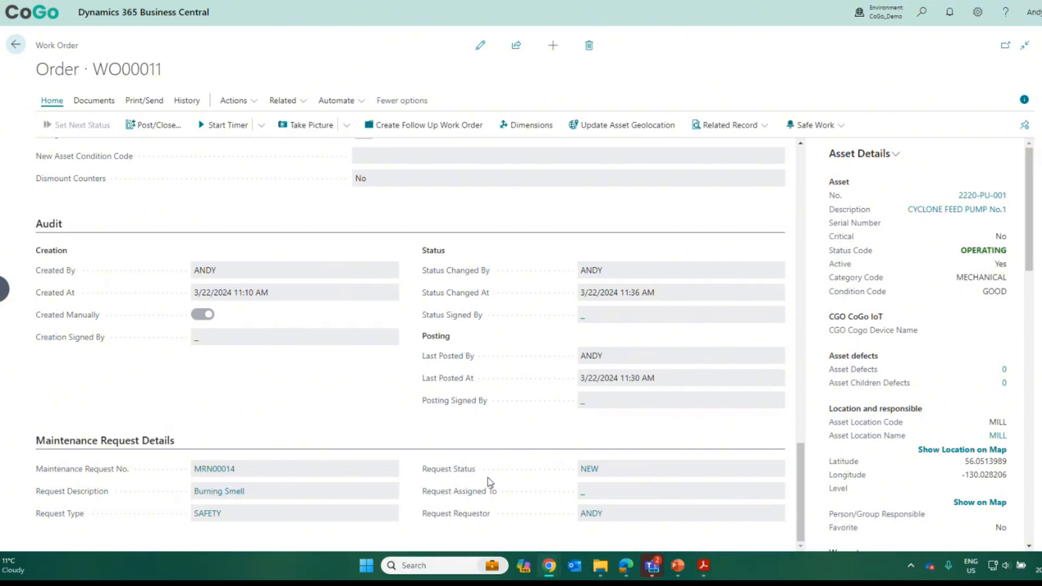
pyautogui.moveTo(476, 519)
# Step: Switch the work order to edit mode, look over its general fields and consumption lines, and return to the home page
pyautogui.click(486, 49)
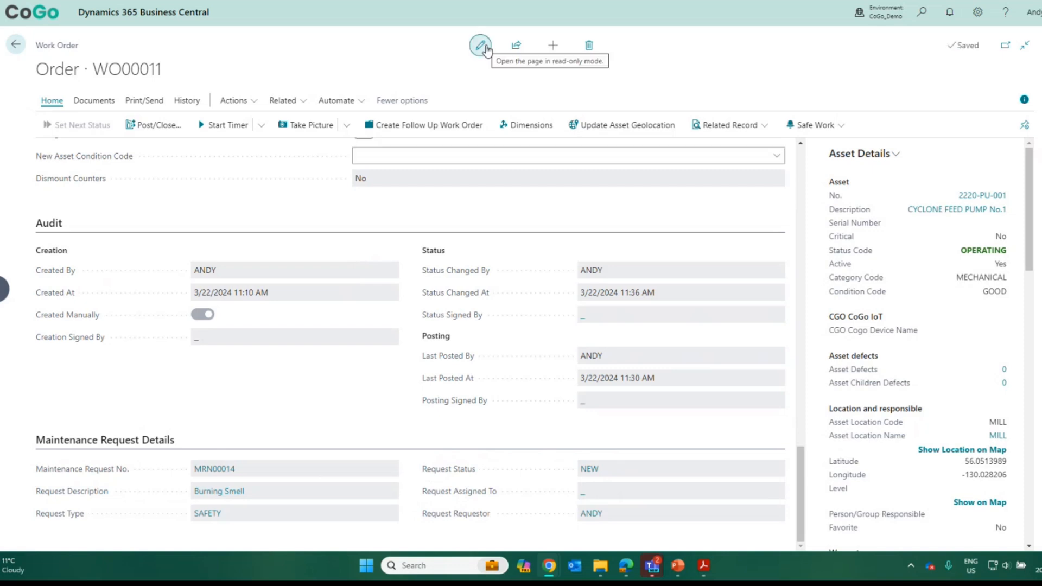
pyautogui.scroll(15, 507, 361)
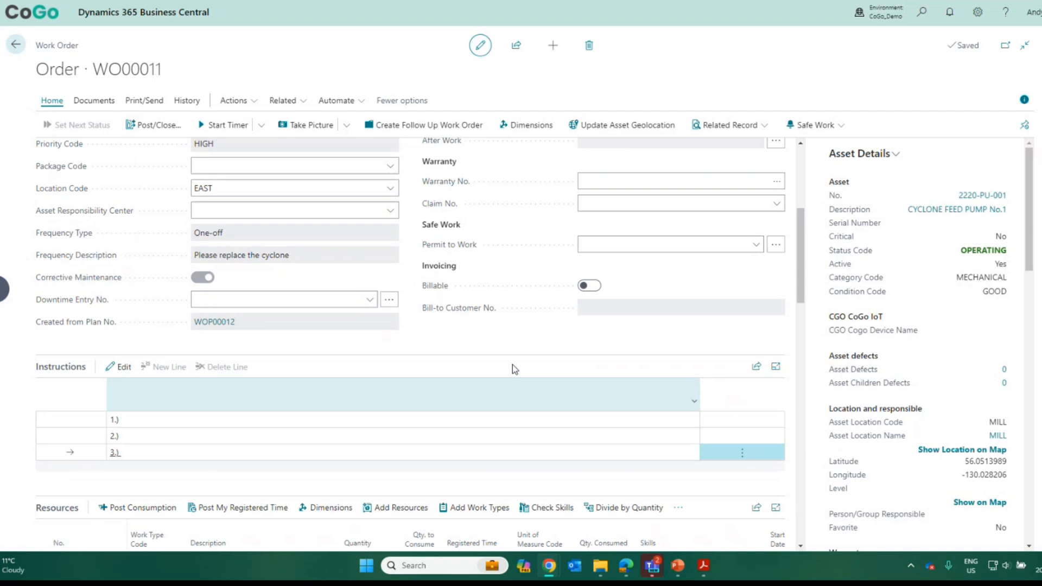
pyautogui.scroll(5, 512, 366)
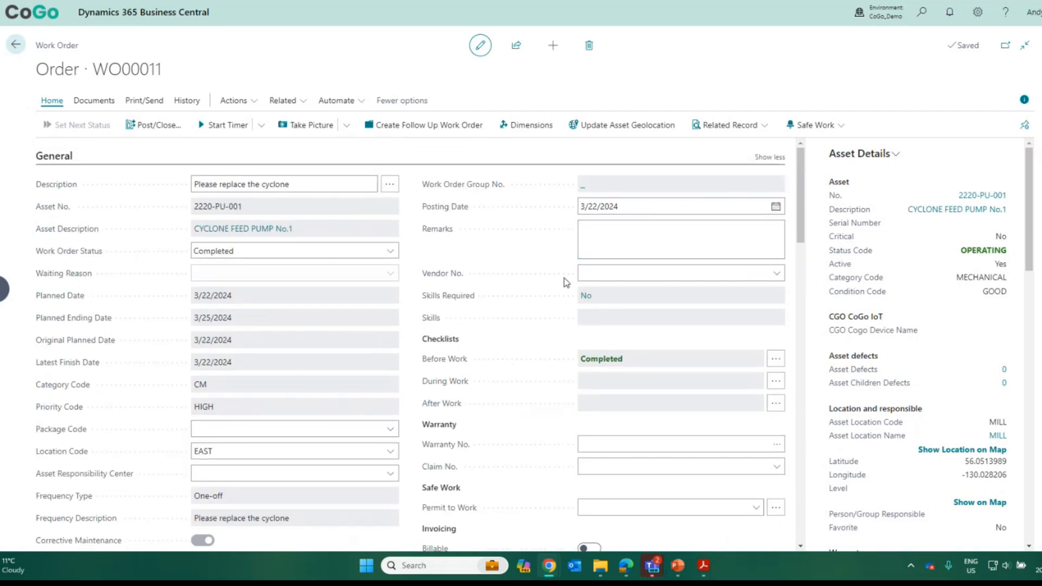
pyautogui.scroll(-5, 558, 278)
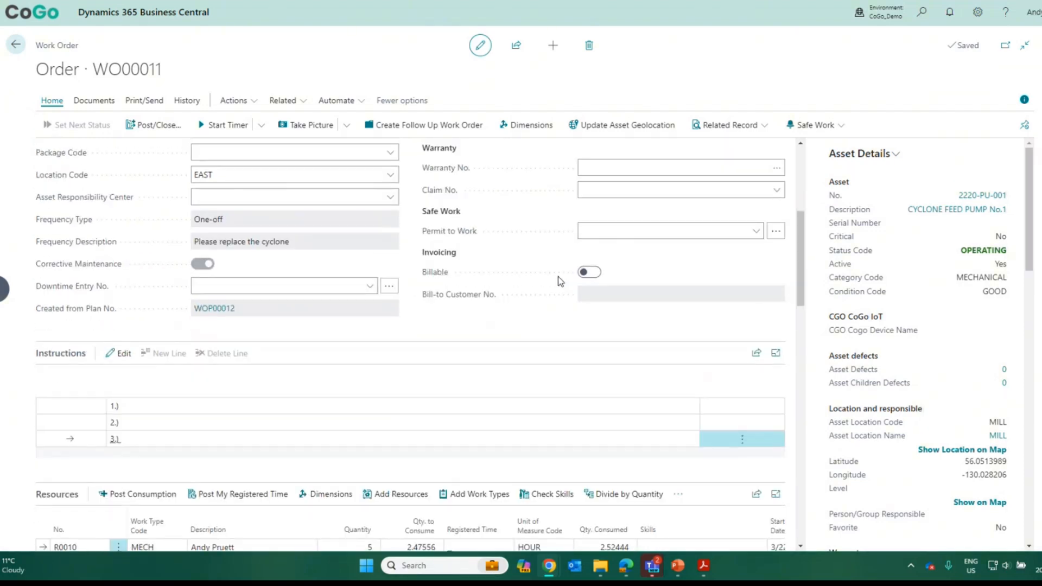
pyautogui.scroll(-1, 558, 276)
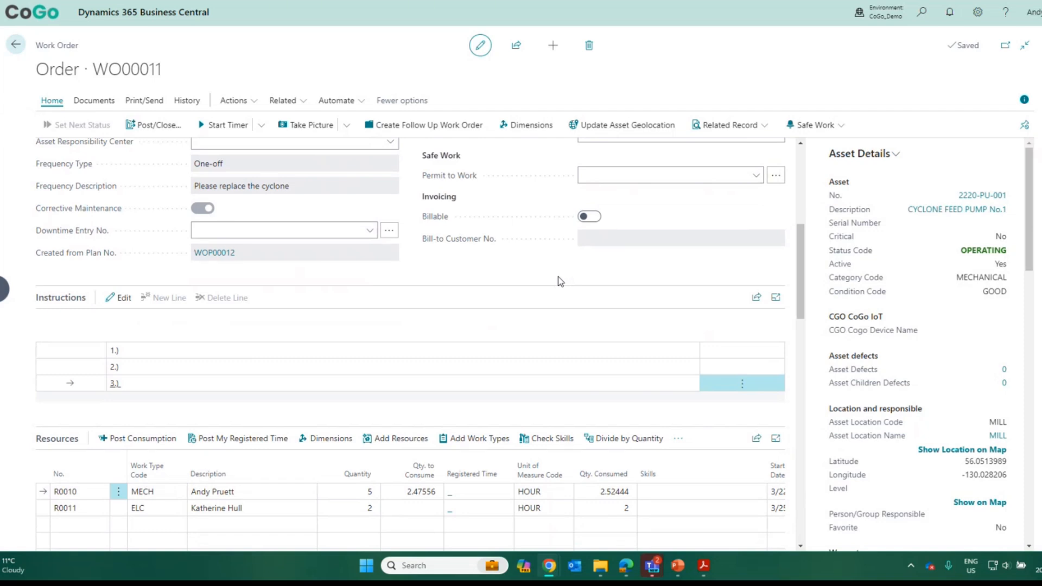
pyautogui.scroll(-4, 558, 280)
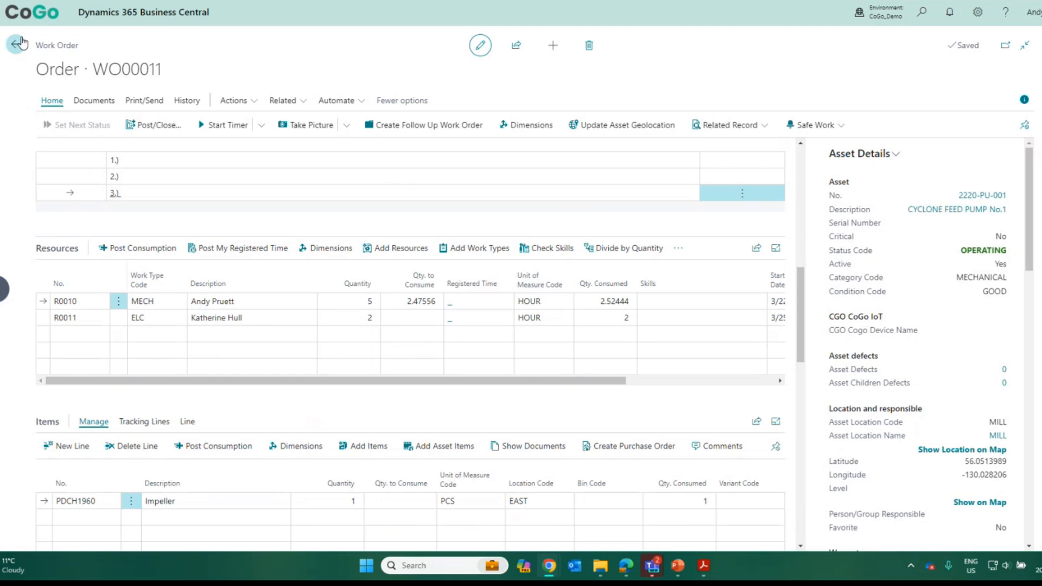
pyautogui.click(17, 43)
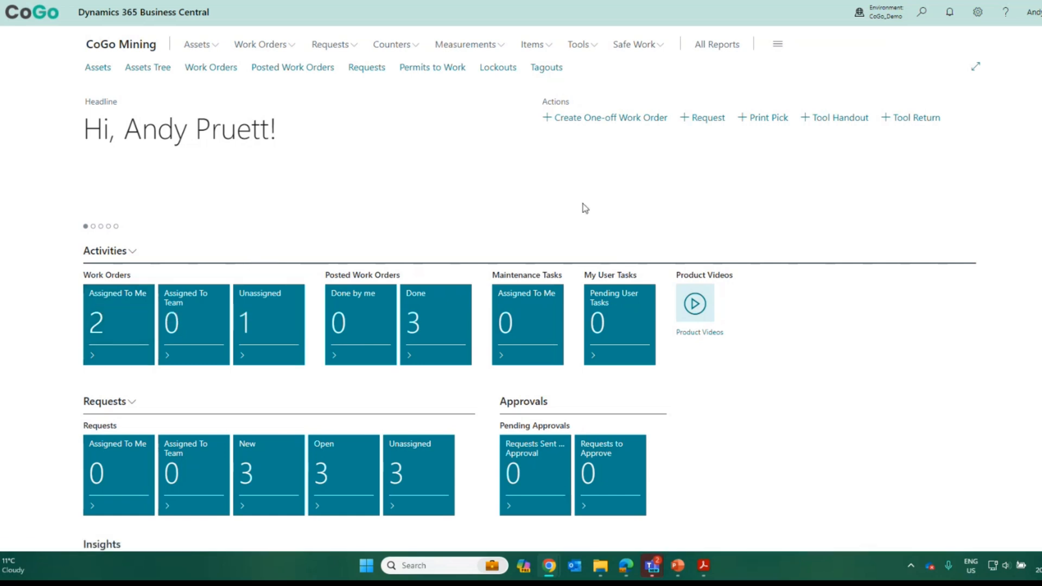
# Step: View the Order Pick printout options and the work orders assigned to me, and return to the home page
pyautogui.click(753, 120)
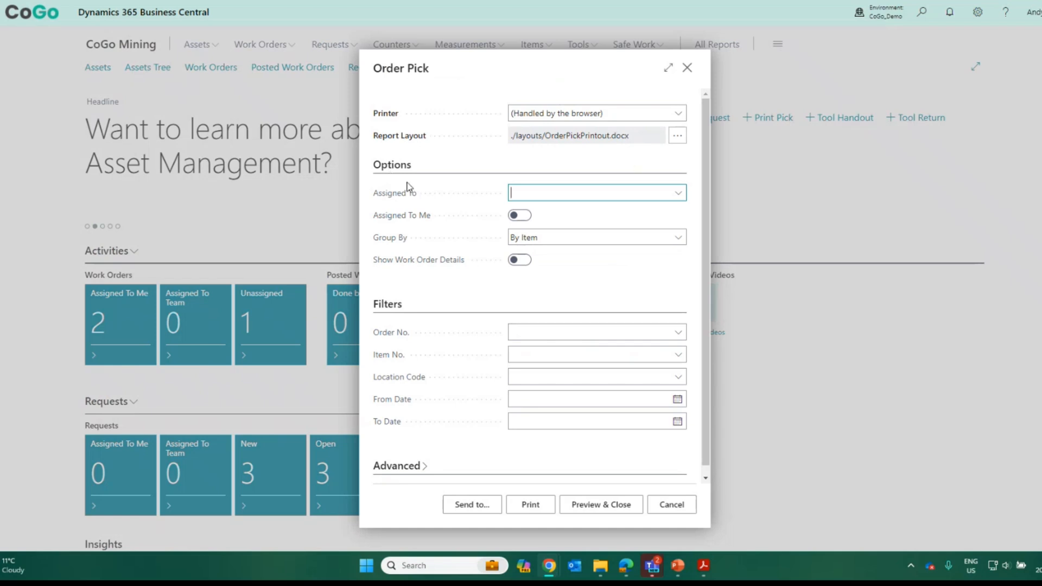
pyautogui.click(688, 66)
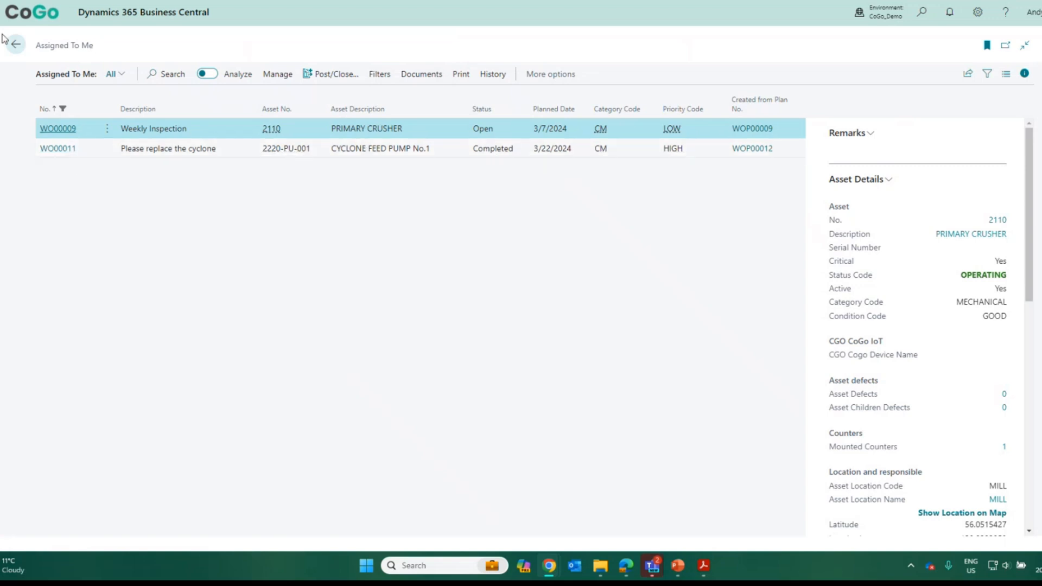
pyautogui.click(19, 46)
# Step: Switch the user role in My Settings from Asset Technician to Asset Manager
pyautogui.click(976, 13)
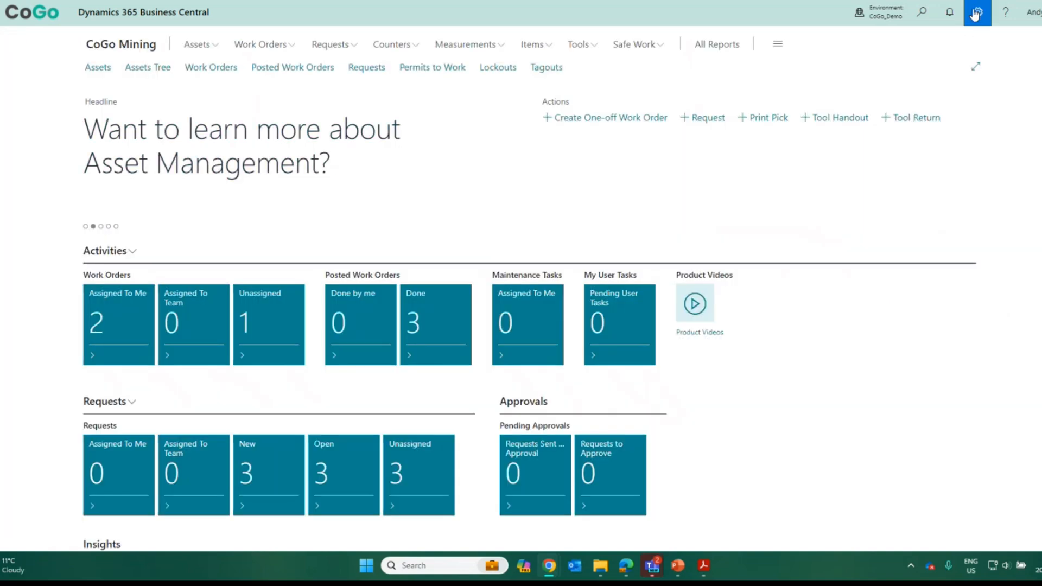
pyautogui.click(942, 121)
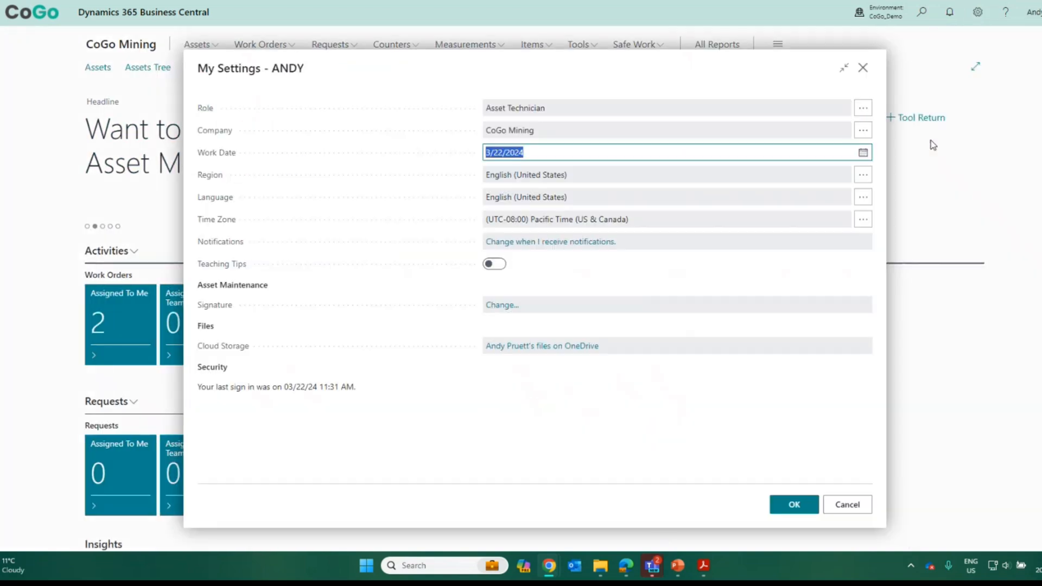
pyautogui.click(863, 108)
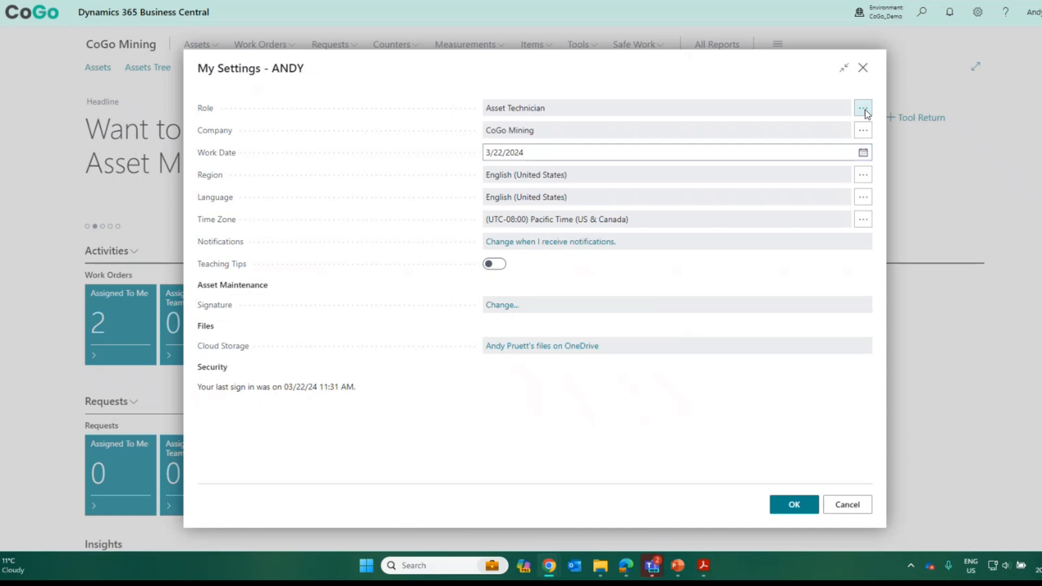
pyautogui.scroll(1, 524, 266)
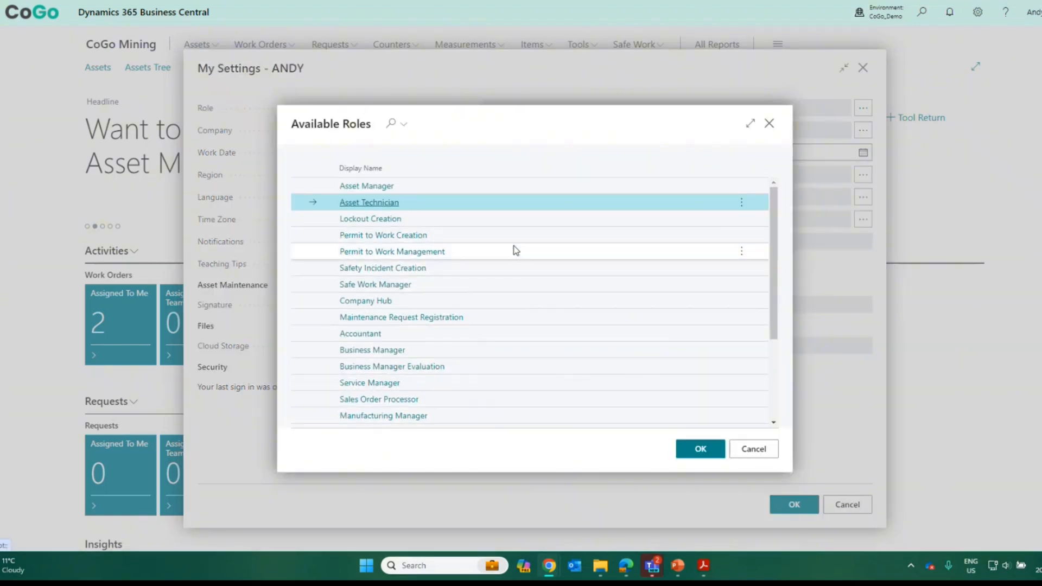
pyautogui.doubleClick(383, 186)
pyautogui.click(794, 504)
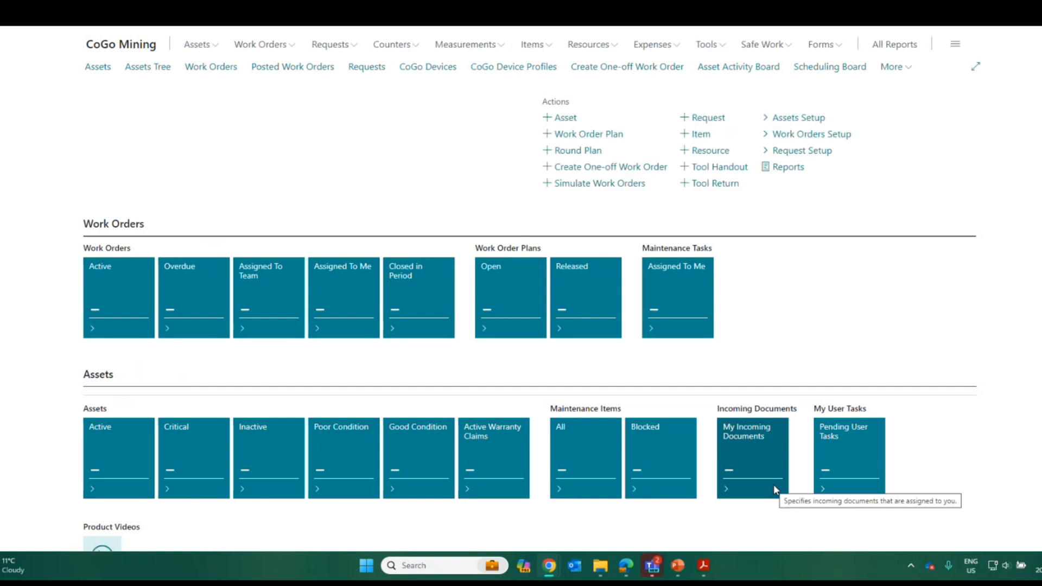
# Step: Open the completed cyclone replacement order WO00011 from the active work orders, close it without posting, and return to the home page
pyautogui.click(128, 298)
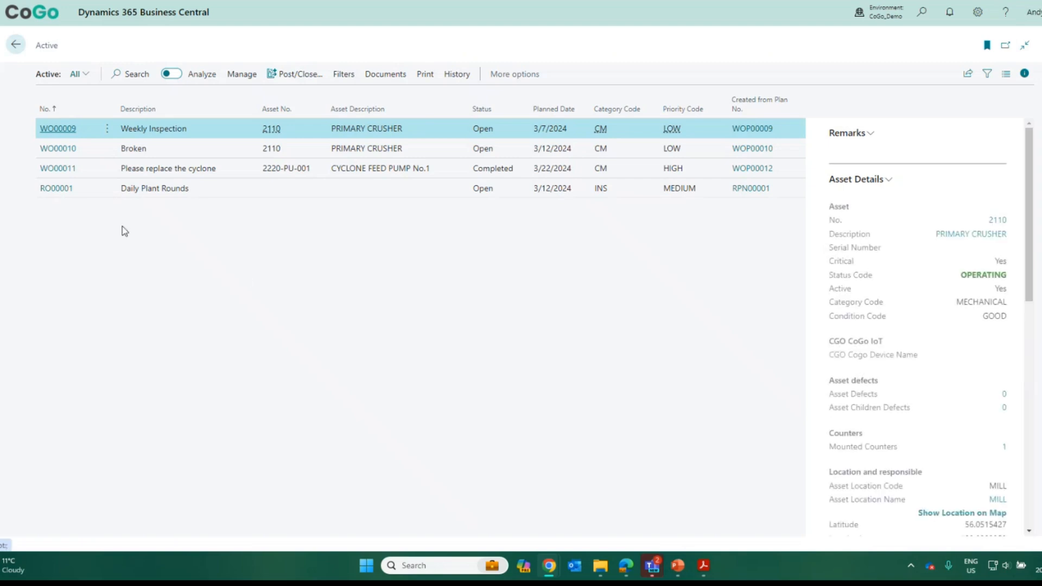
pyautogui.click(67, 174)
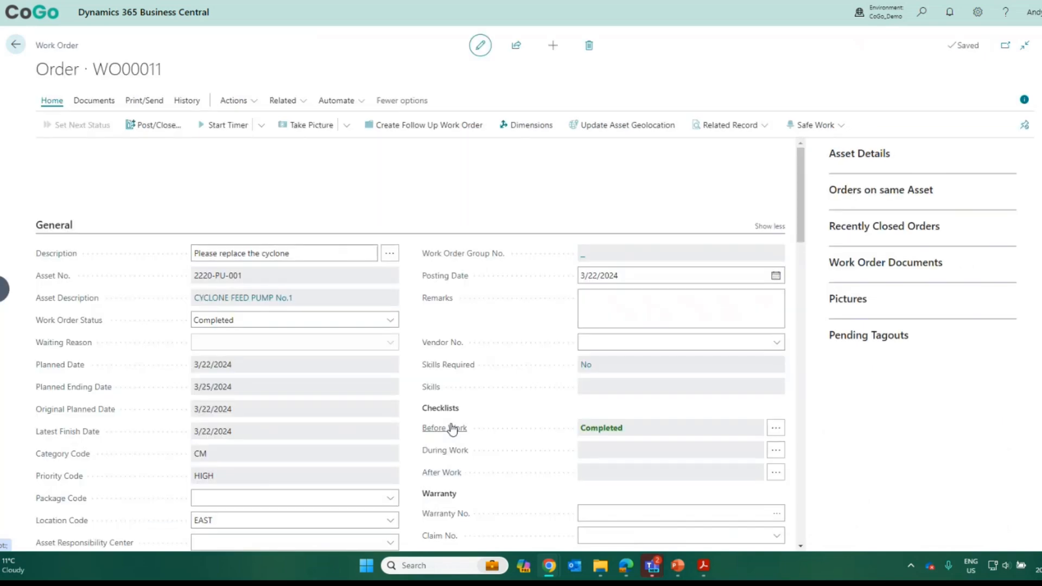
pyautogui.scroll(-2, 477, 427)
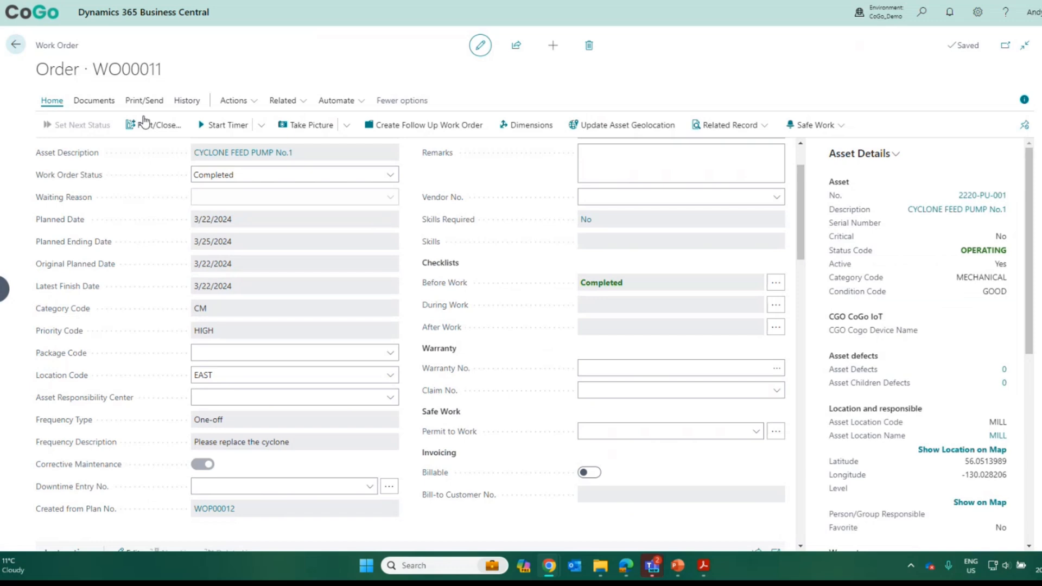
pyautogui.click(146, 124)
pyautogui.click(446, 272)
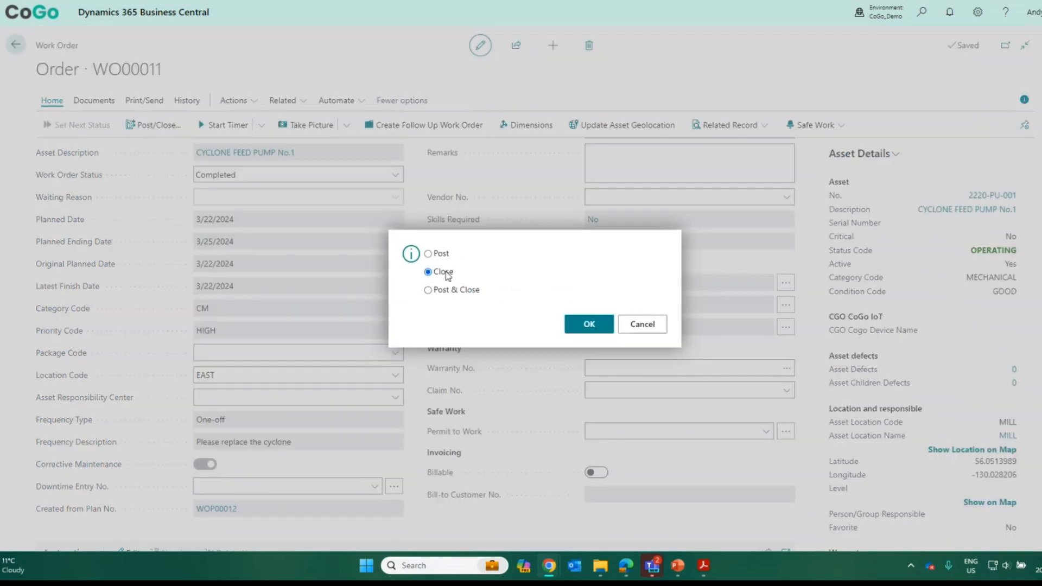
pyautogui.click(594, 326)
pyautogui.click(591, 323)
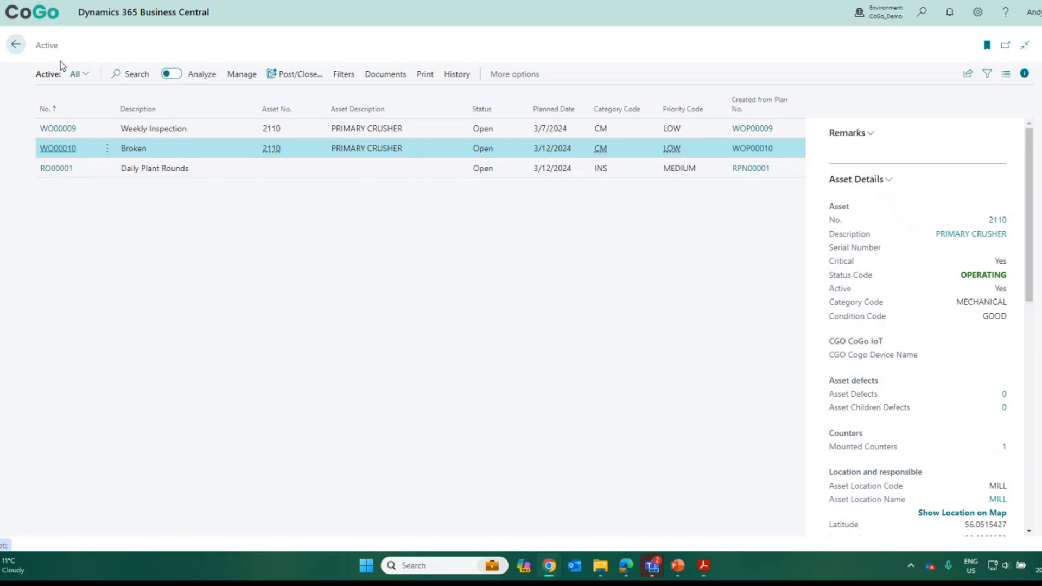
pyautogui.click(16, 45)
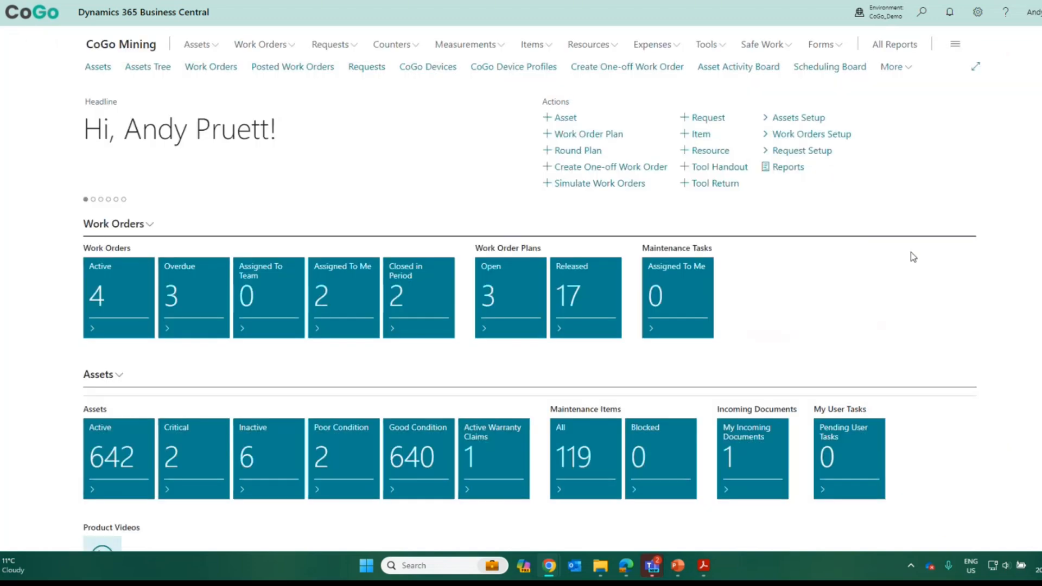
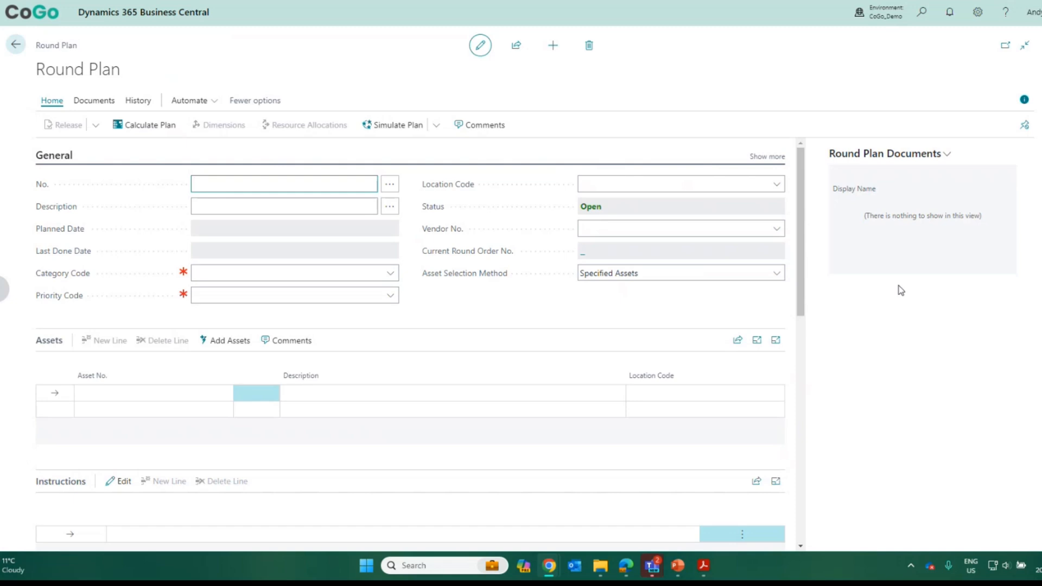
# Step: Show all general fields of the new round plan and describe it as "Daily Plant Inspection"
pyautogui.click(776, 157)
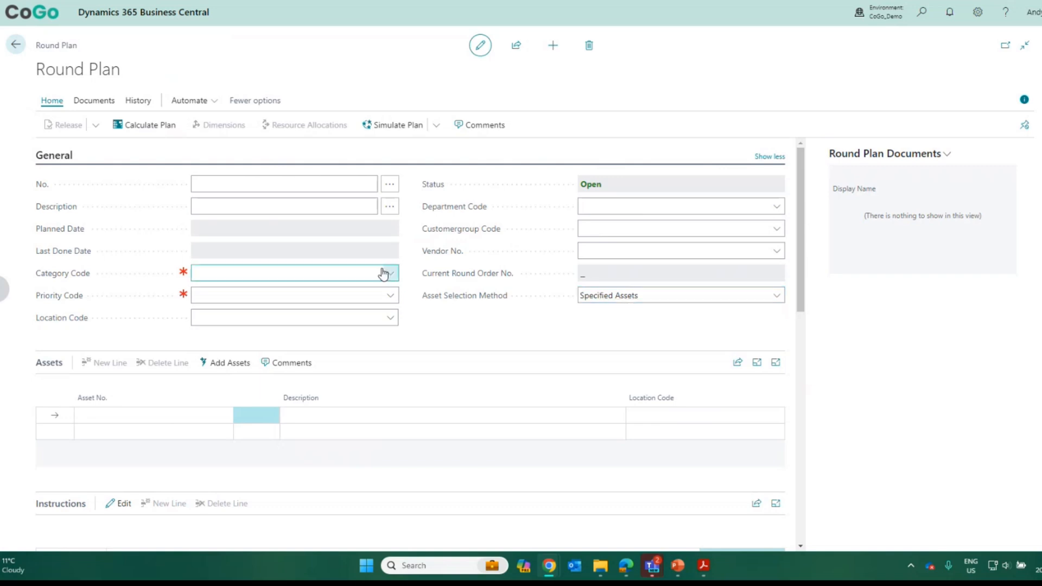
pyautogui.click(350, 204)
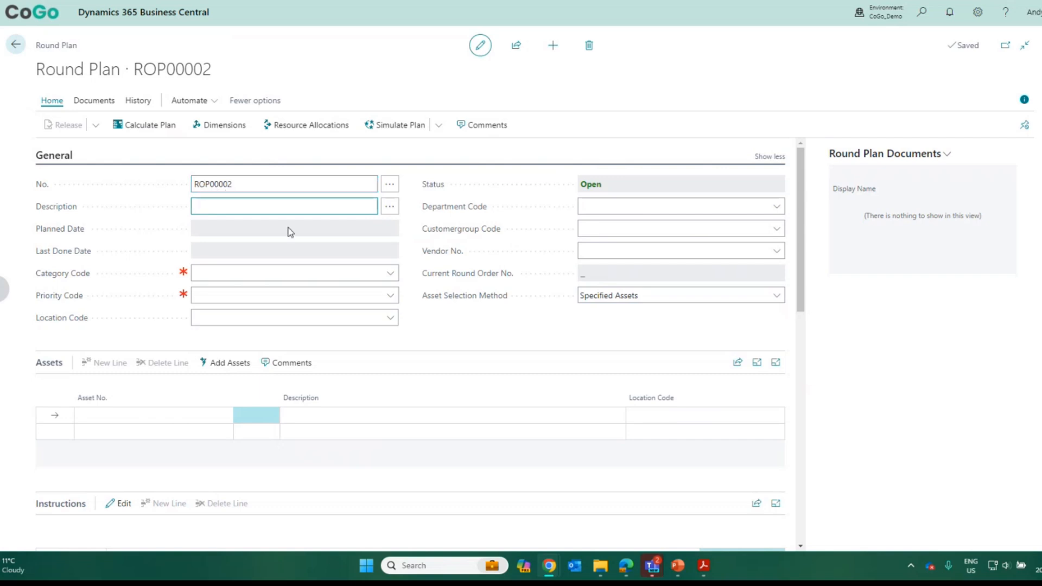
pyautogui.write('Daily Factory')
pyautogui.press('BackSpace')
pyautogui.press('BackSpace')
pyautogui.press('BackSpace')
pyautogui.press('BackSpace')
pyautogui.press('BackSpace')
pyautogui.press('BackSpace')
pyautogui.press('BackSpace')
pyautogui.write('Plant Inspection')
# Step: Set the round plan's category code to INS and priority code to MEDIUM, leaving the location code blank
pyautogui.click(390, 273)
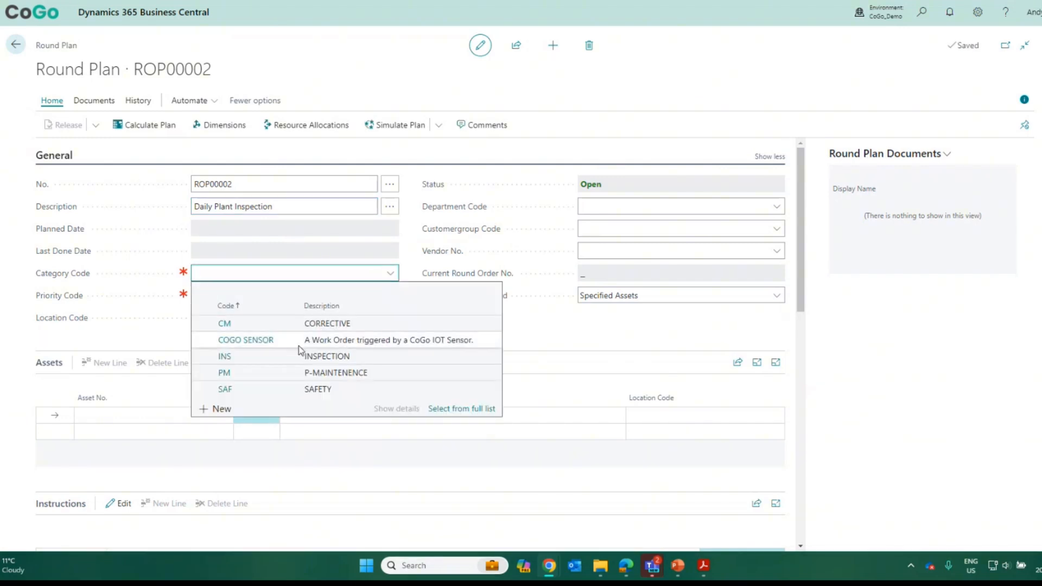
pyautogui.click(252, 364)
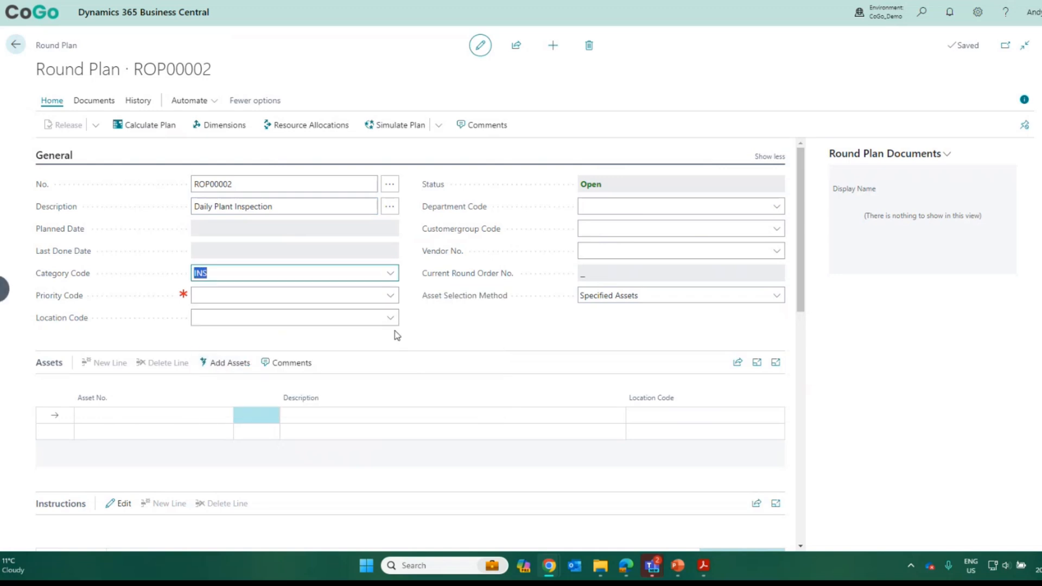
pyautogui.click(395, 297)
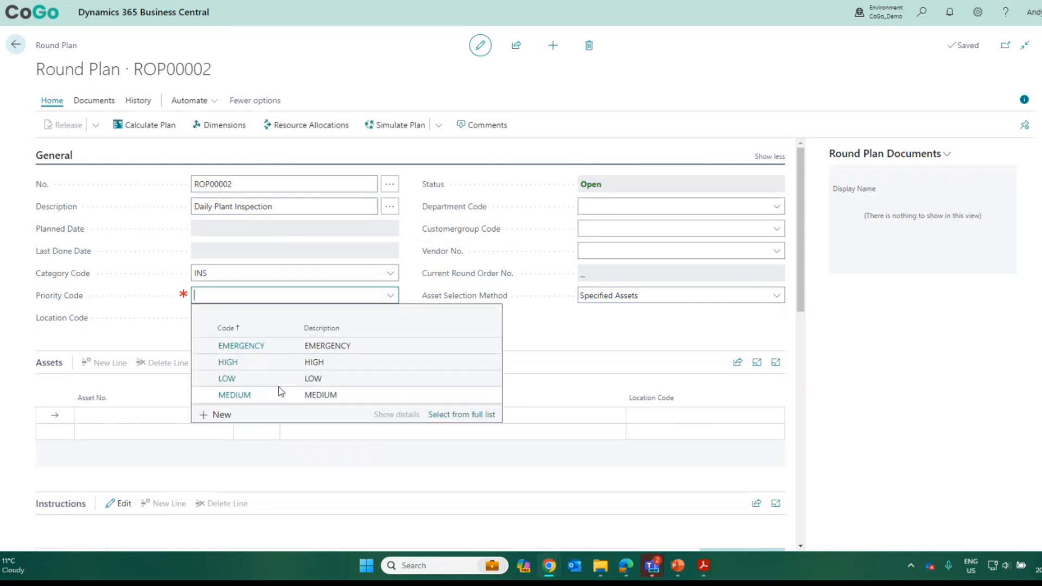
pyautogui.click(279, 393)
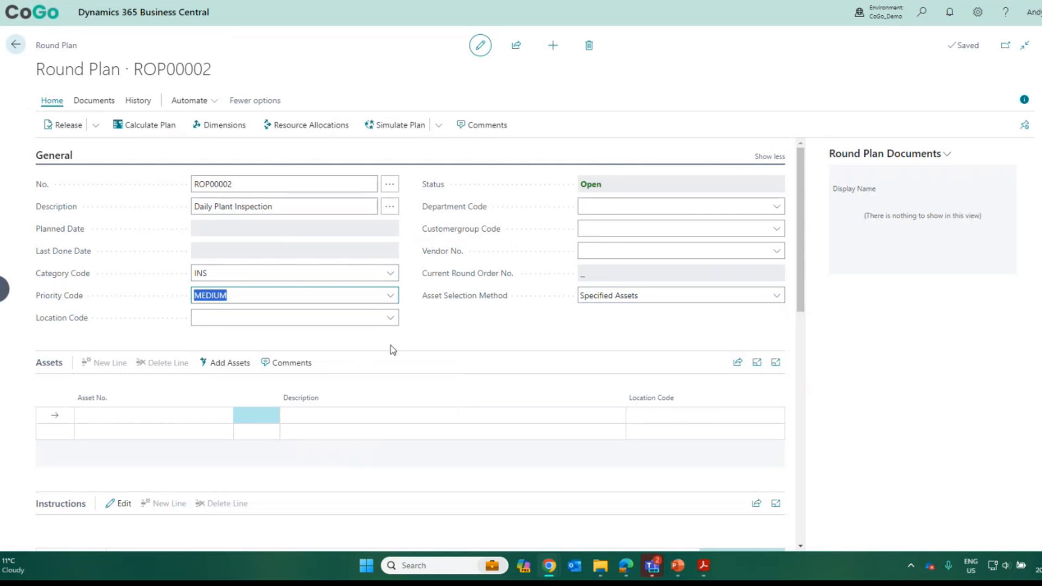
pyautogui.click(390, 319)
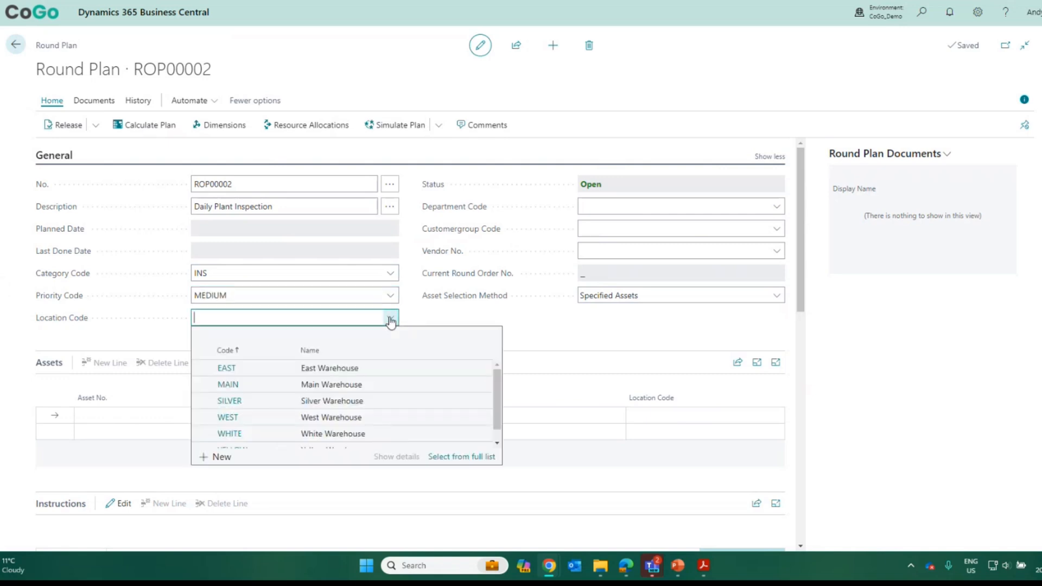
pyautogui.click(447, 318)
# Step: Start adding assets to the round plan, filtering for active assets with category ELECTRICAL and asset location MILL
pyautogui.scroll(-1, 525, 372)
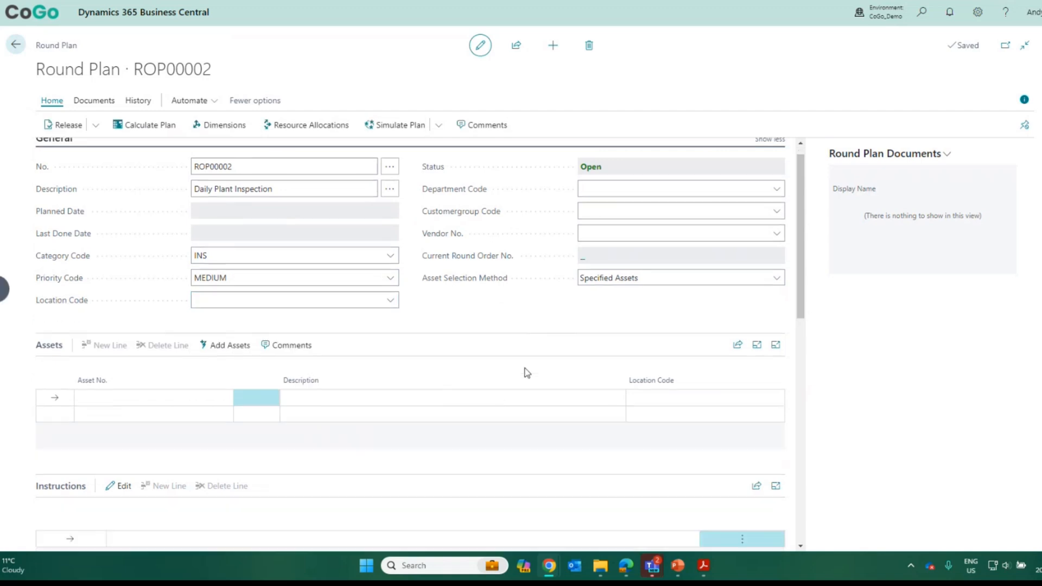
pyautogui.scroll(1, 504, 392)
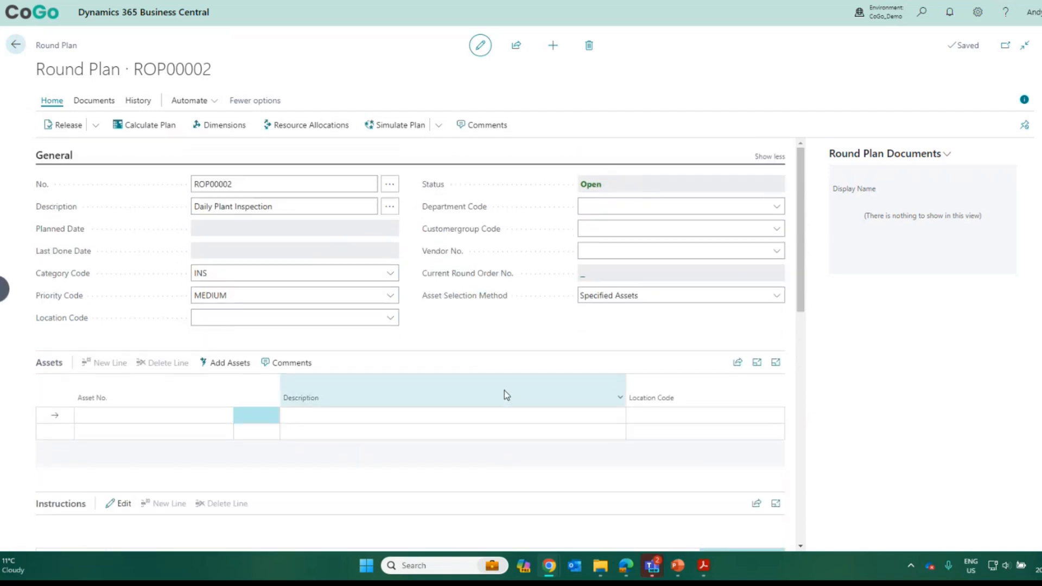
pyautogui.scroll(-2, 504, 391)
pyautogui.click(211, 329)
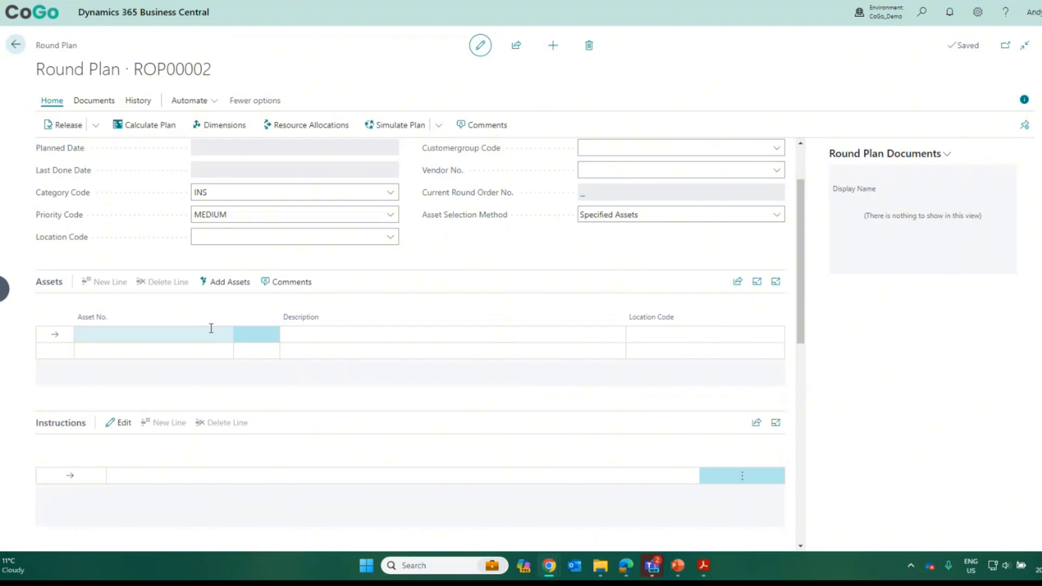
pyautogui.click(229, 286)
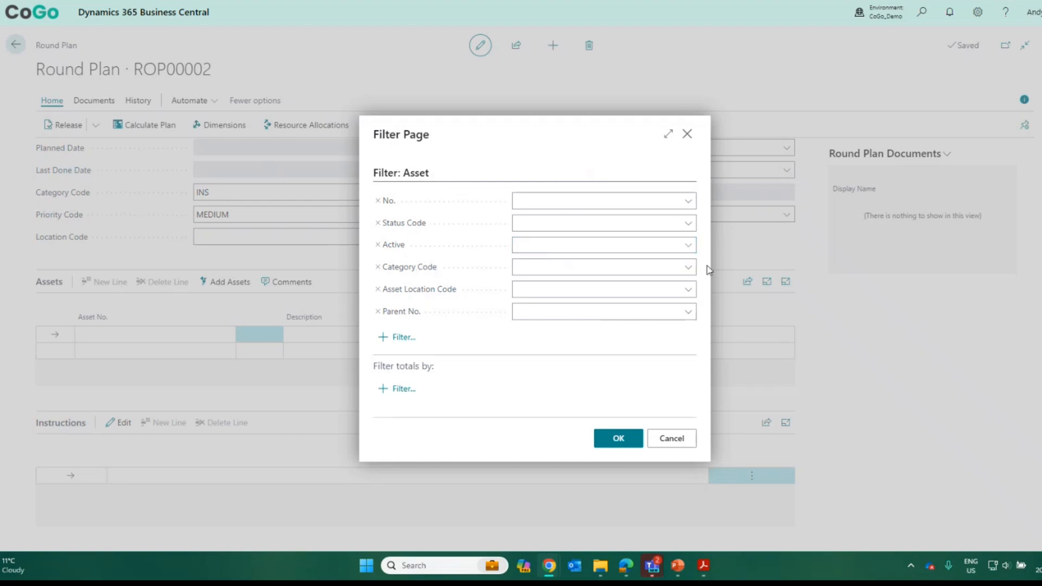
pyautogui.click(687, 268)
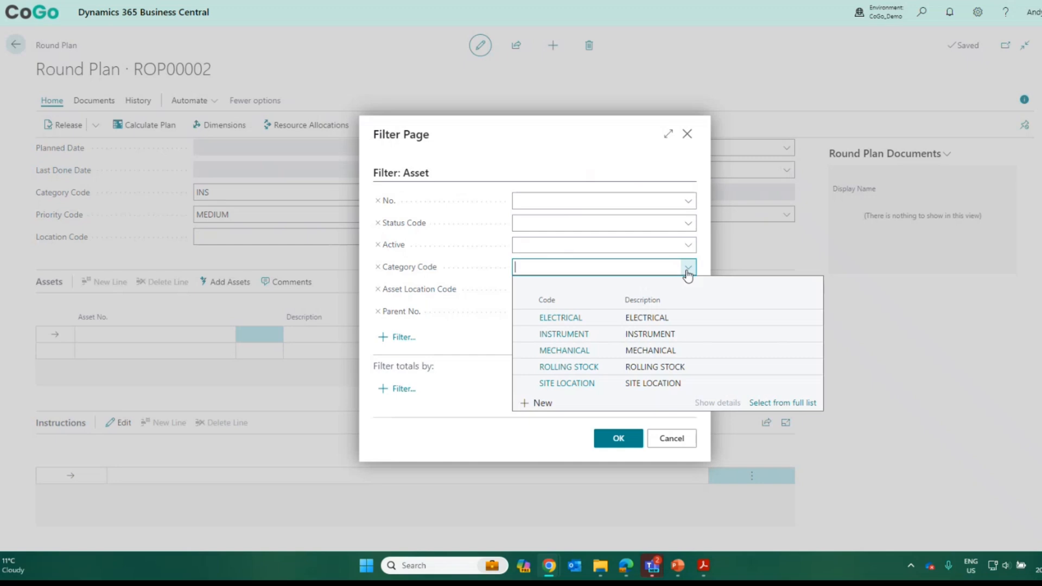
pyautogui.click(577, 318)
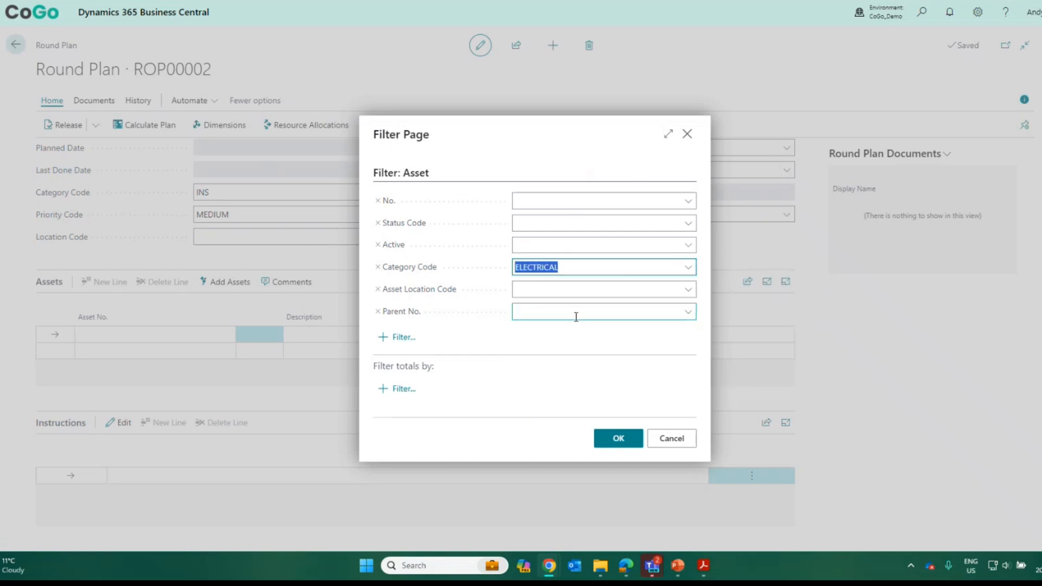
pyautogui.click(689, 290)
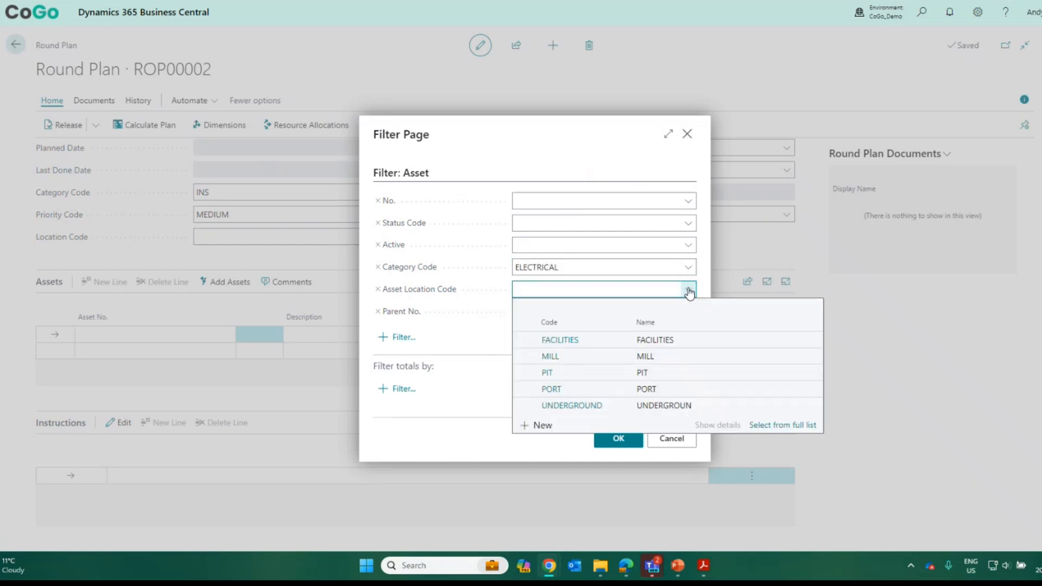
pyautogui.click(574, 356)
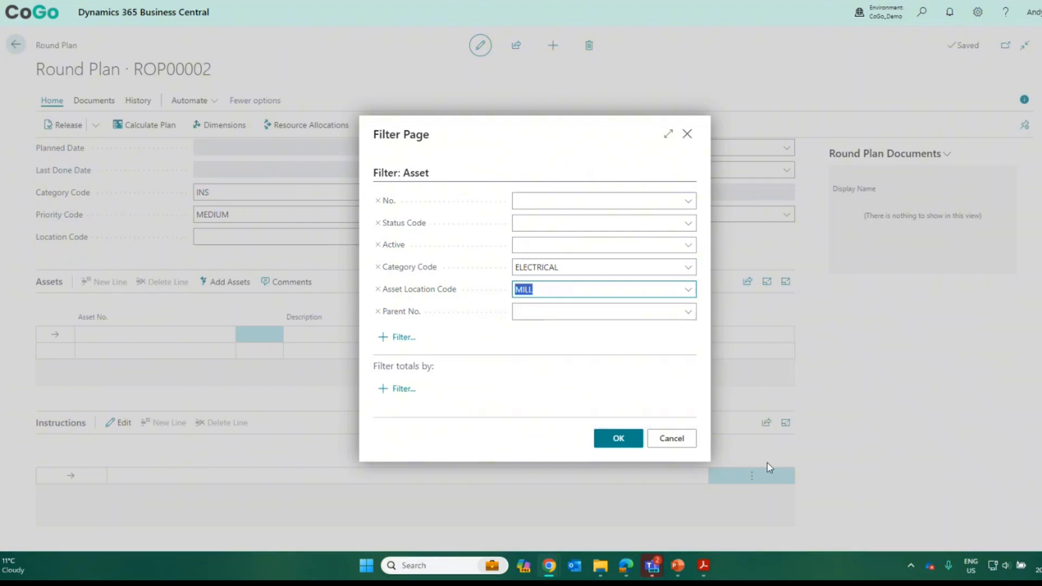
pyautogui.click(690, 245)
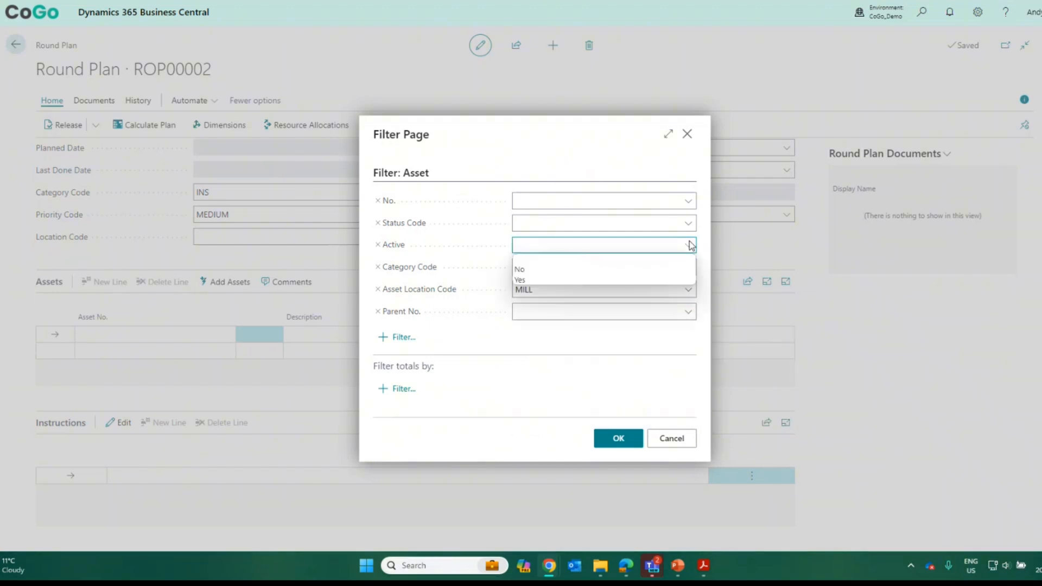
pyautogui.click(608, 282)
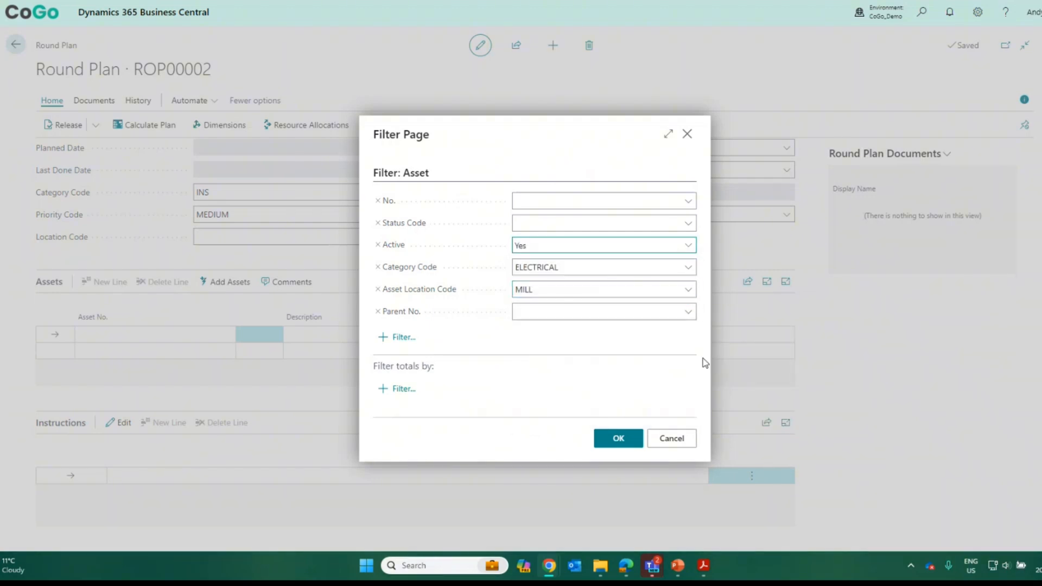
pyautogui.click(689, 312)
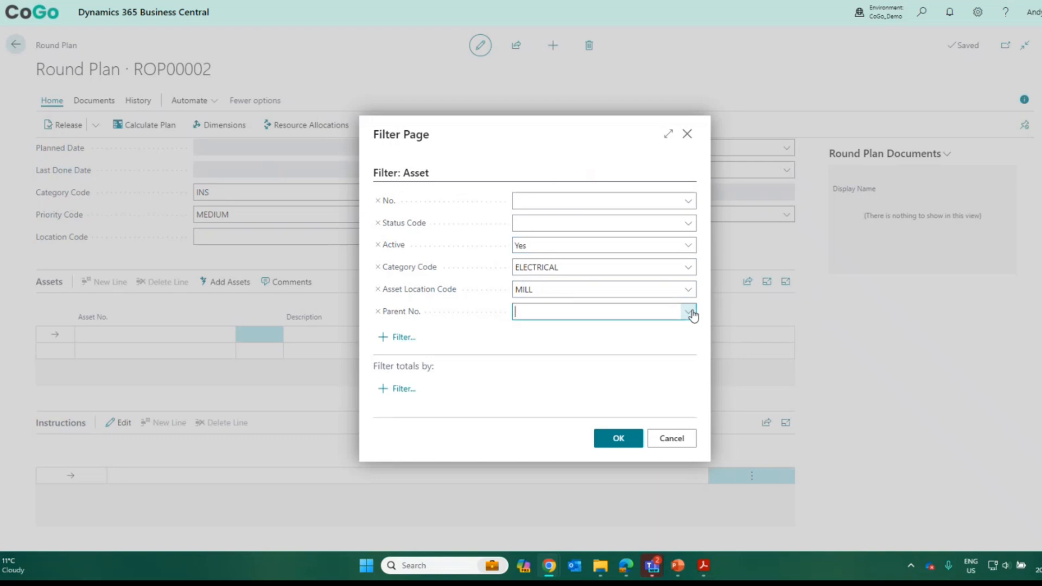
pyautogui.click(475, 335)
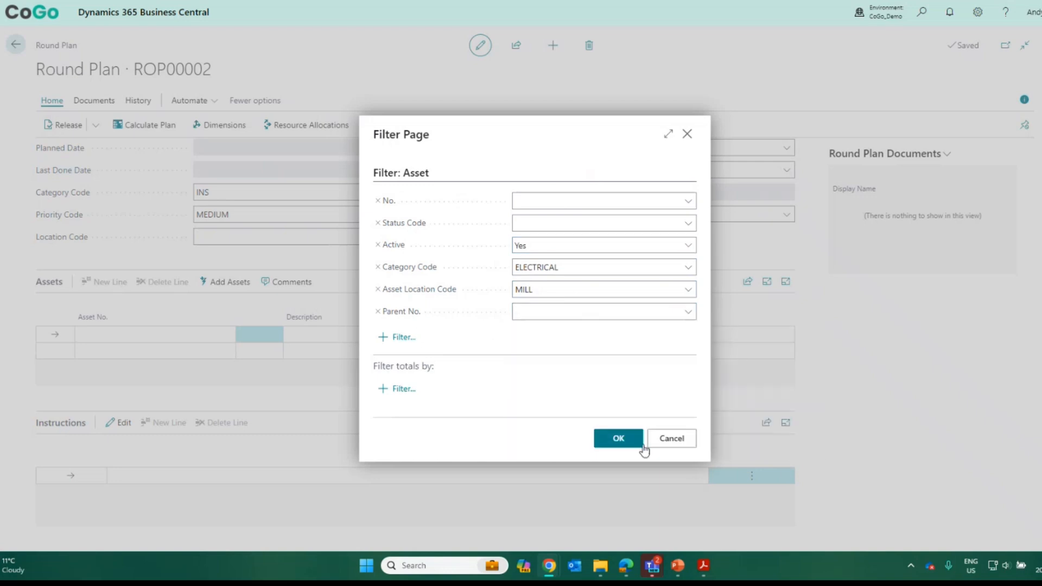
# Step: Add the filtered assets to the round plan and look through its asset lines
pyautogui.click(620, 443)
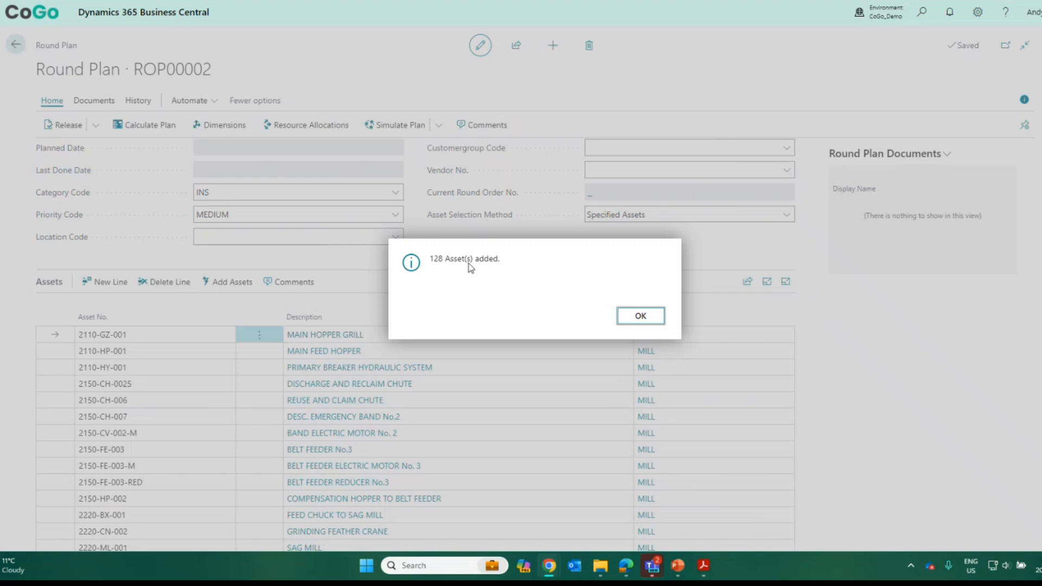
pyautogui.rightClick(635, 318)
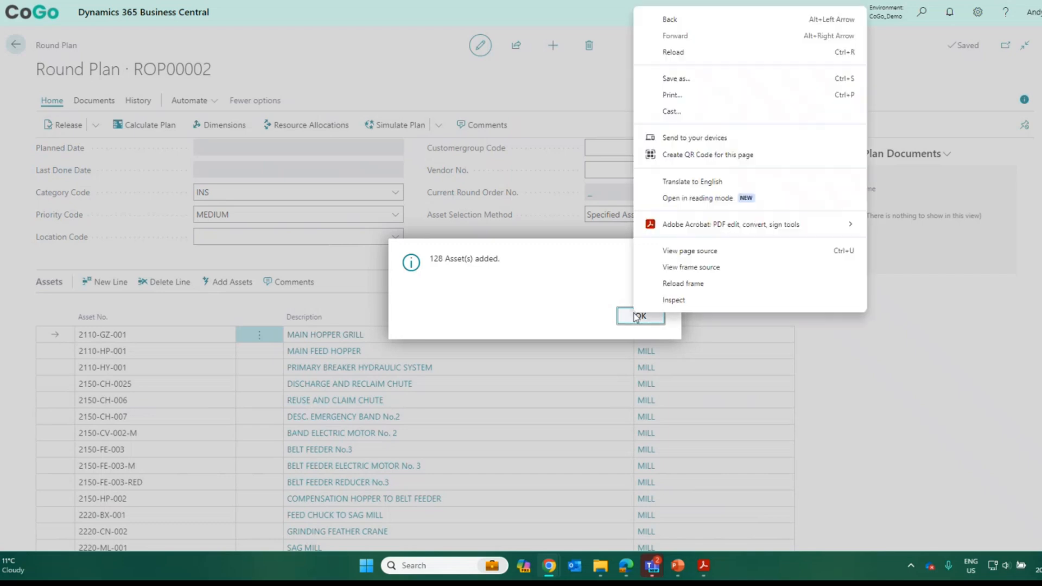
pyautogui.click(619, 325)
pyautogui.click(624, 320)
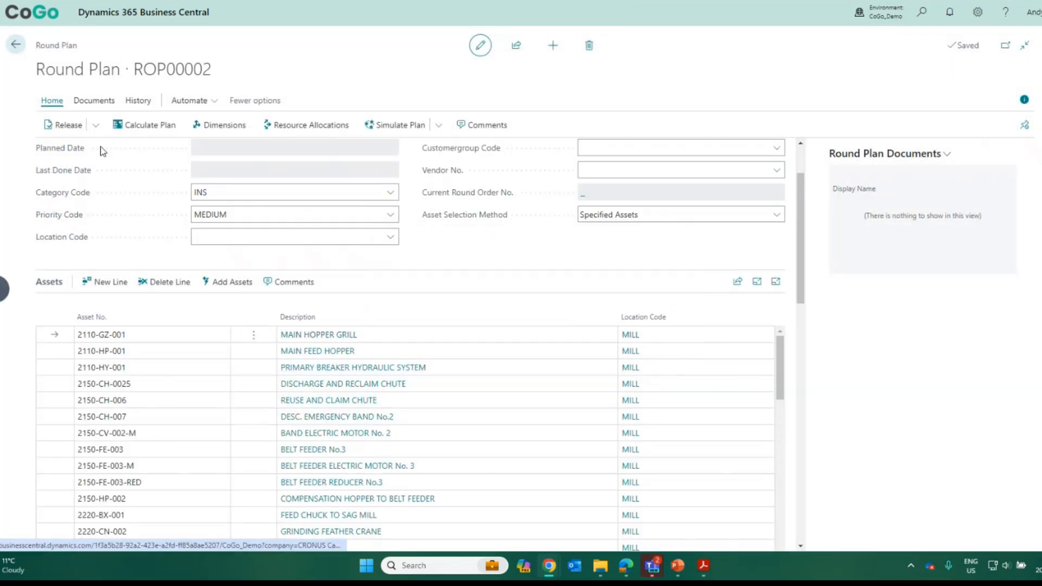
pyautogui.scroll(-15, 586, 481)
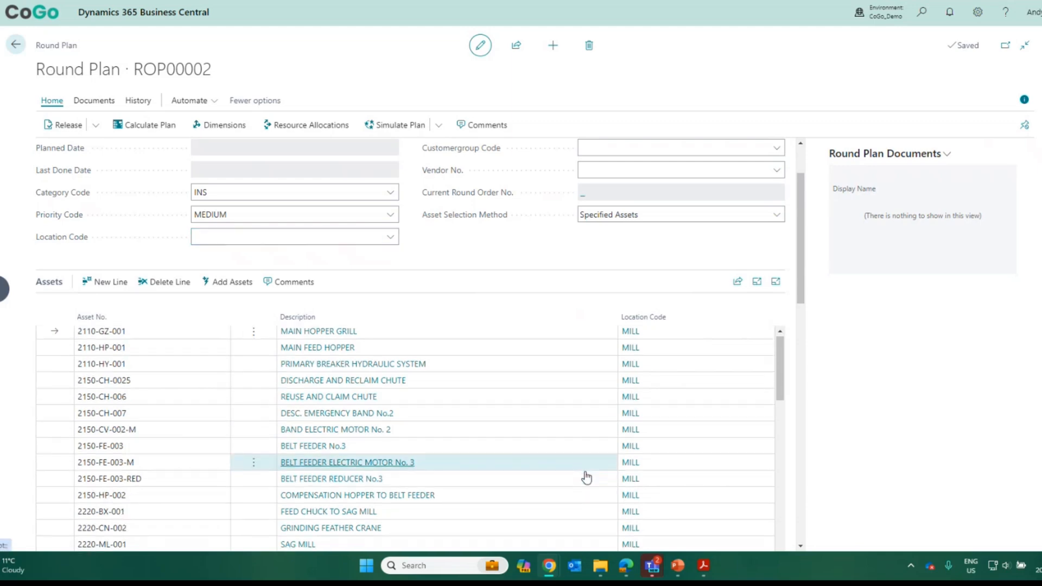
# Step: Set the frequency type of the round plan's first frequency line to Calendar
pyautogui.scroll(-15, 586, 478)
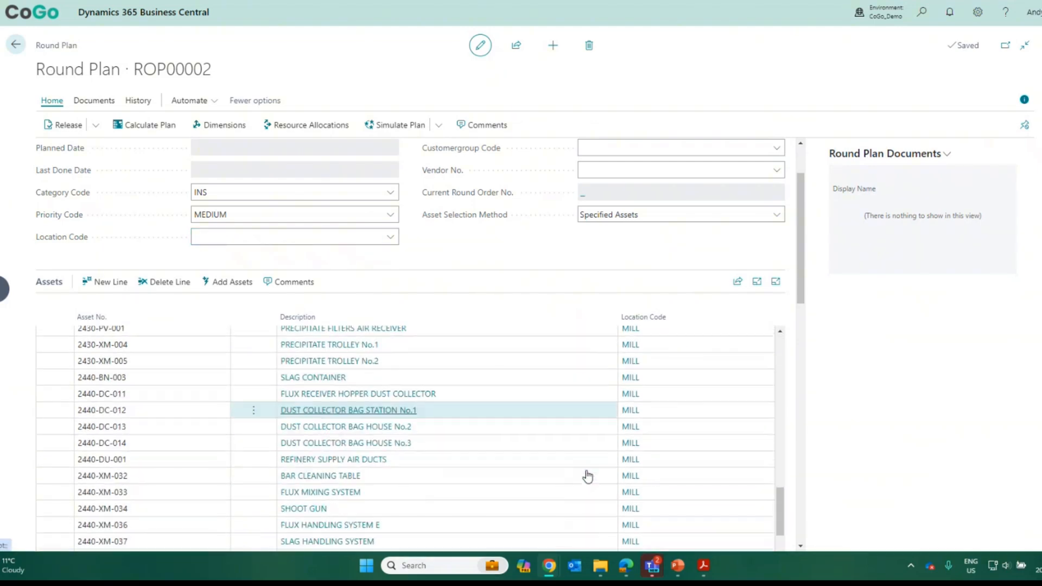
pyautogui.scroll(-10, 803, 483)
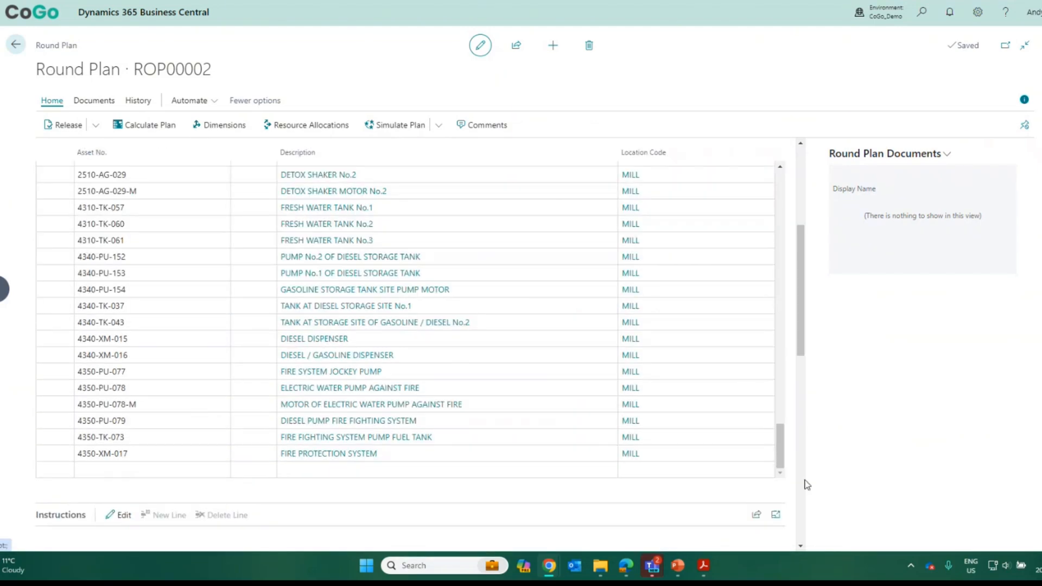
pyautogui.scroll(-3, 790, 449)
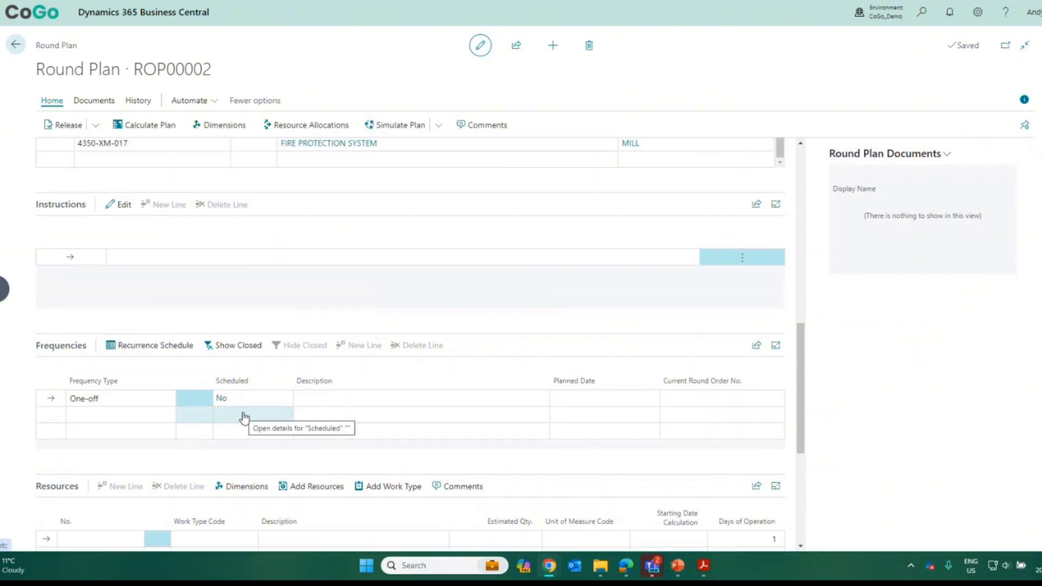
pyautogui.click(141, 400)
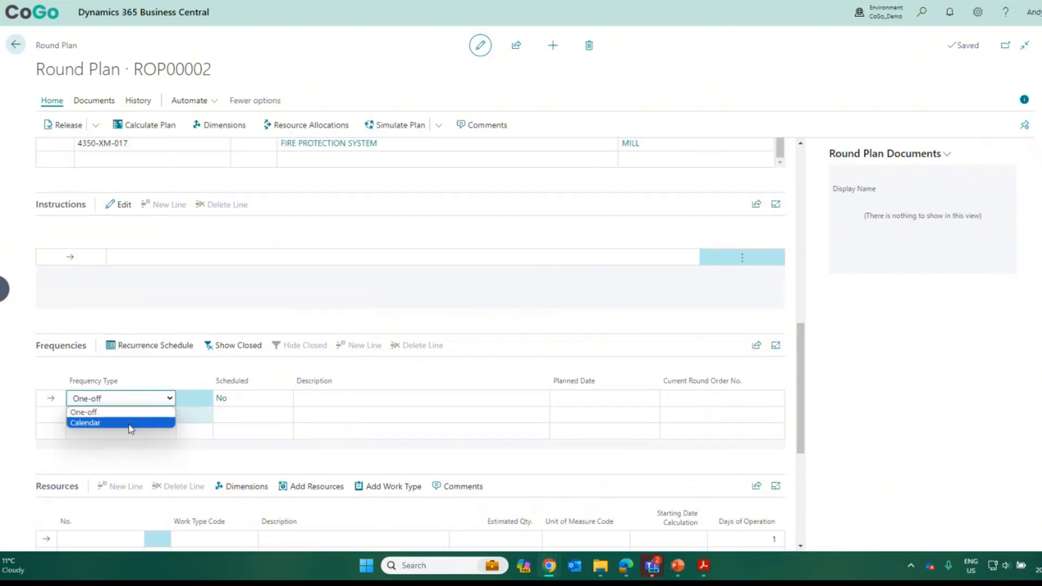
pyautogui.click(130, 424)
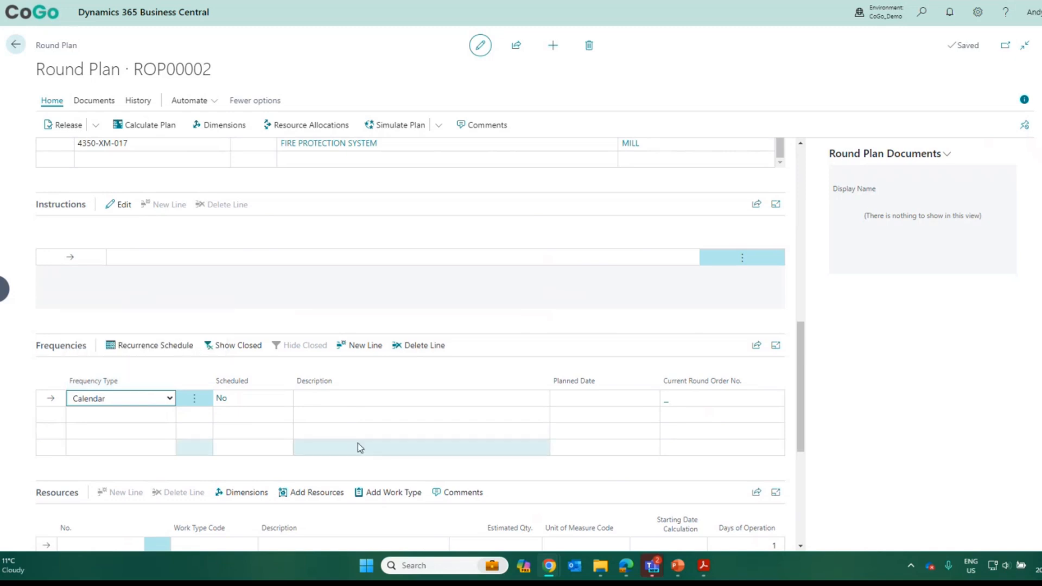
# Step: Give the calendar frequency a daily recurrence schedule with an end date of 3/31/2024, keeping the start date and one-day interval
pyautogui.click(162, 345)
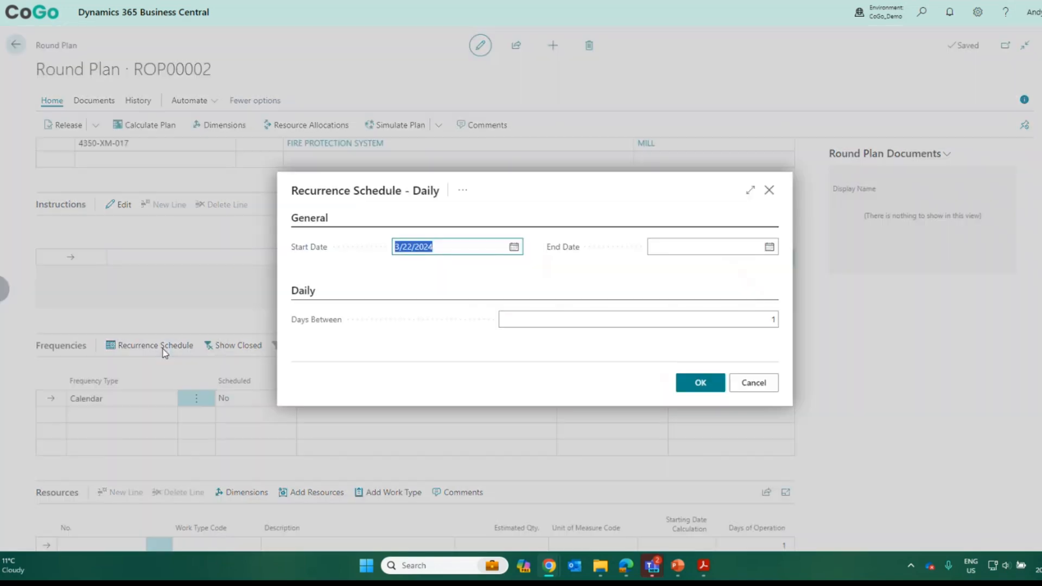
pyautogui.click(466, 193)
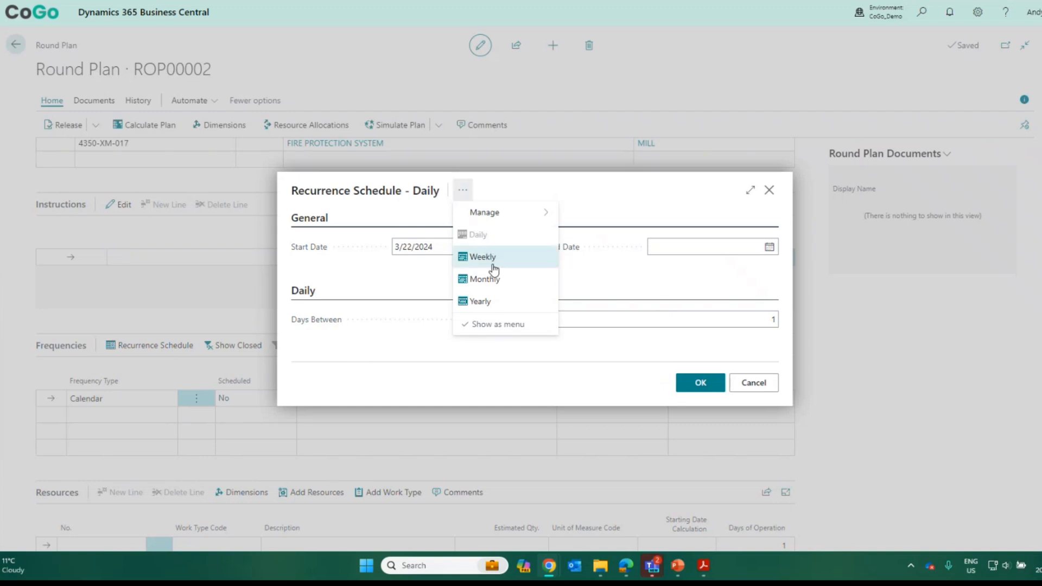
pyautogui.click(624, 284)
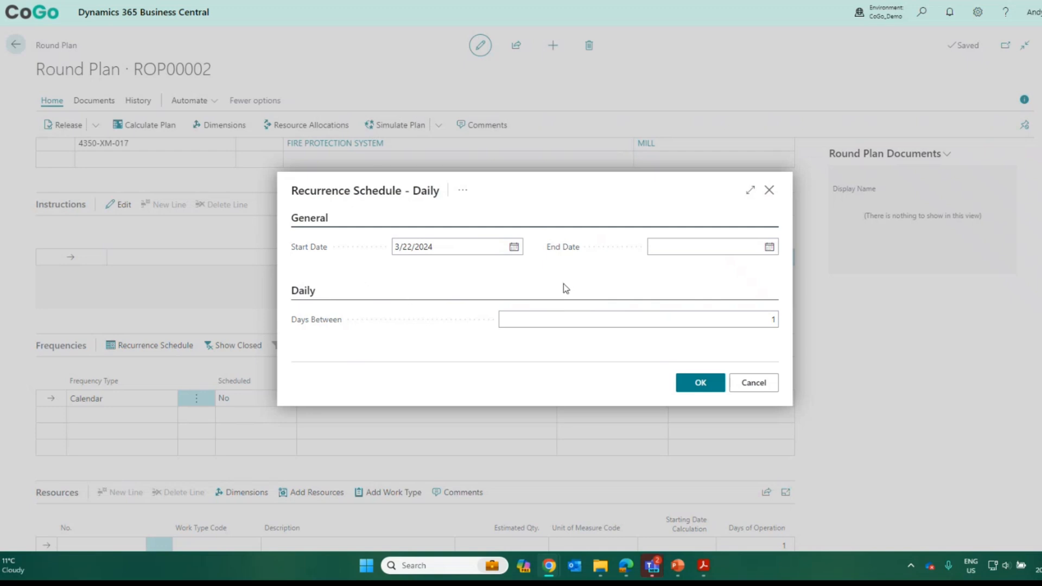
pyautogui.click(769, 247)
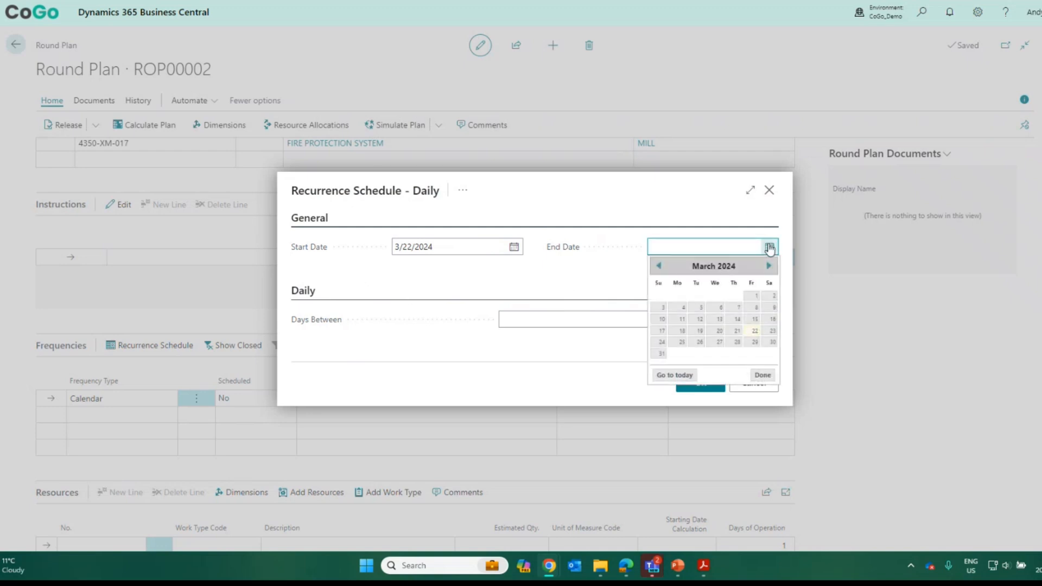
pyautogui.click(662, 354)
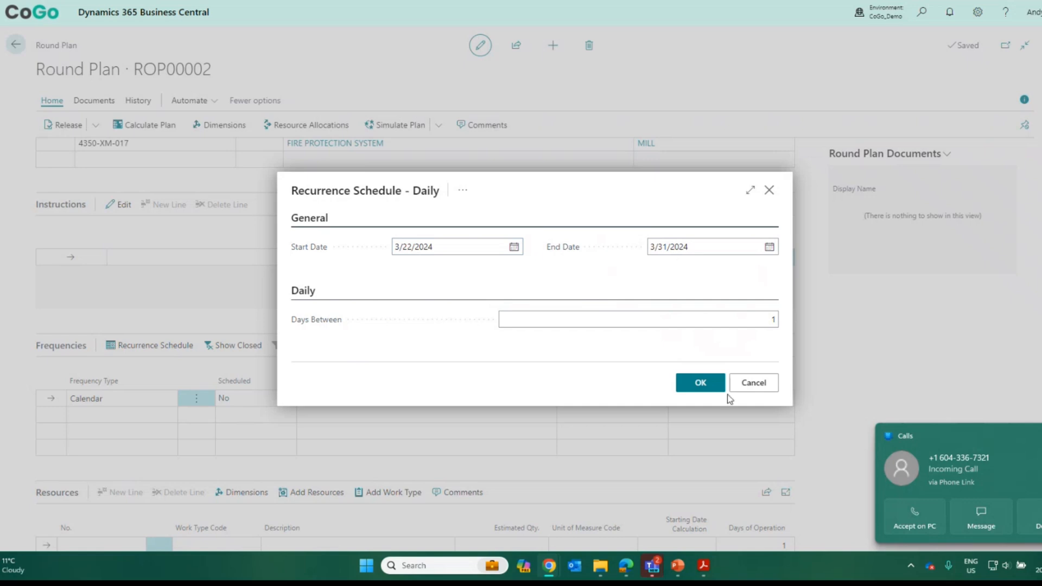
pyautogui.click(690, 380)
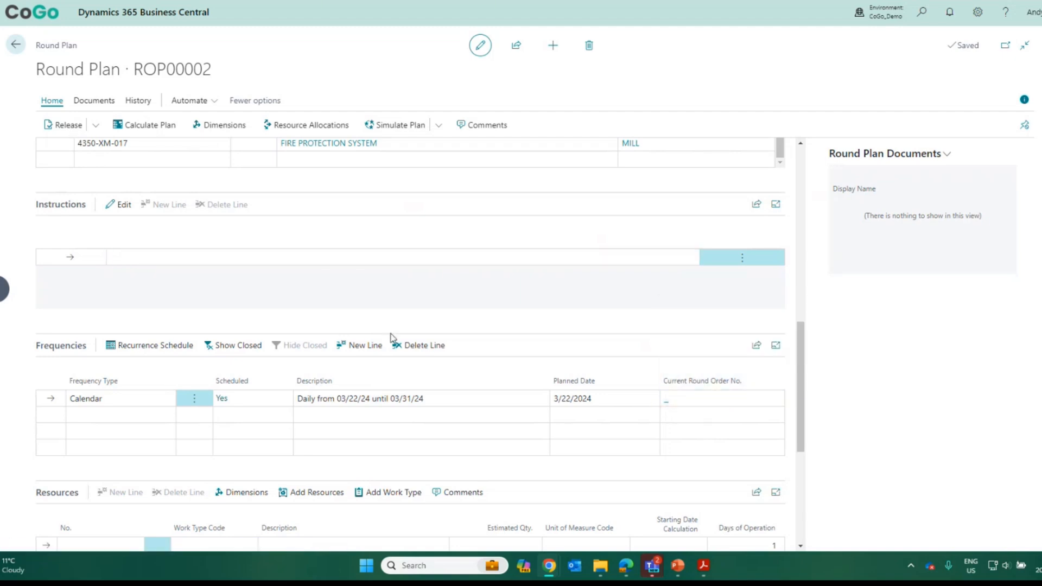
# Step: Add resource R0012 to the round plan's resource lines
pyautogui.scroll(-2, 540, 365)
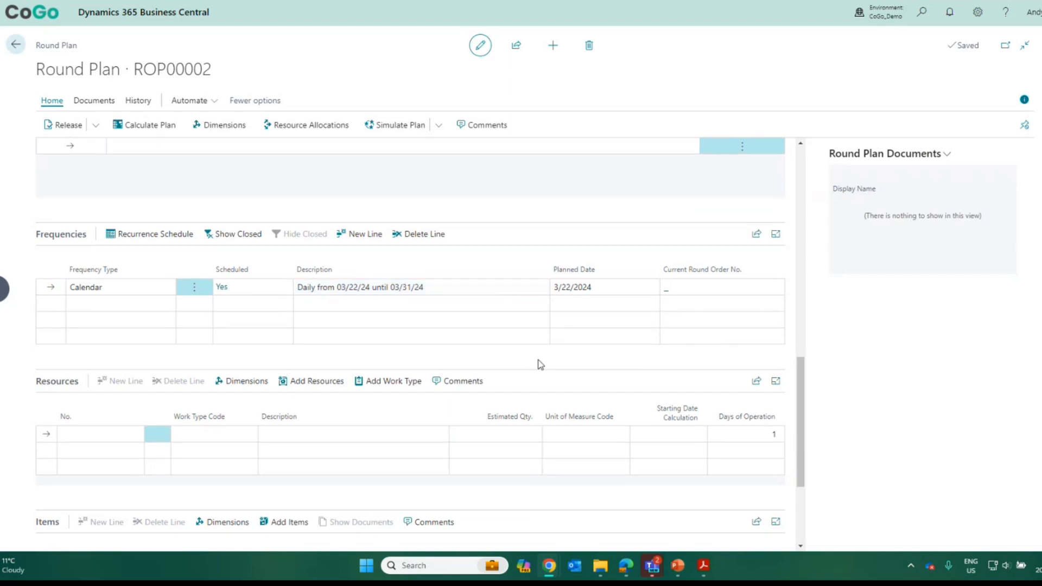
pyautogui.scroll(-3, 542, 360)
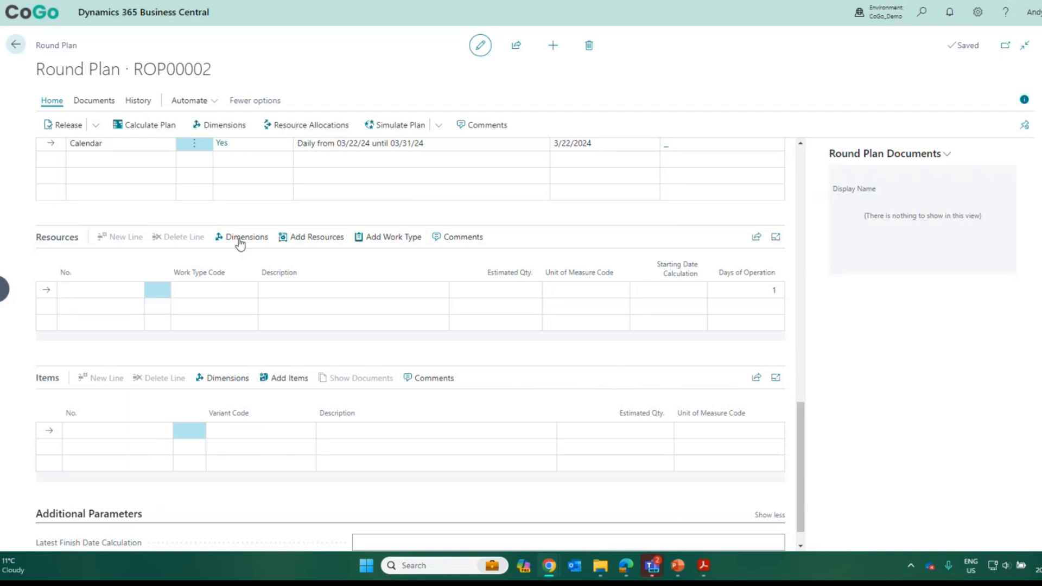
pyautogui.click(120, 289)
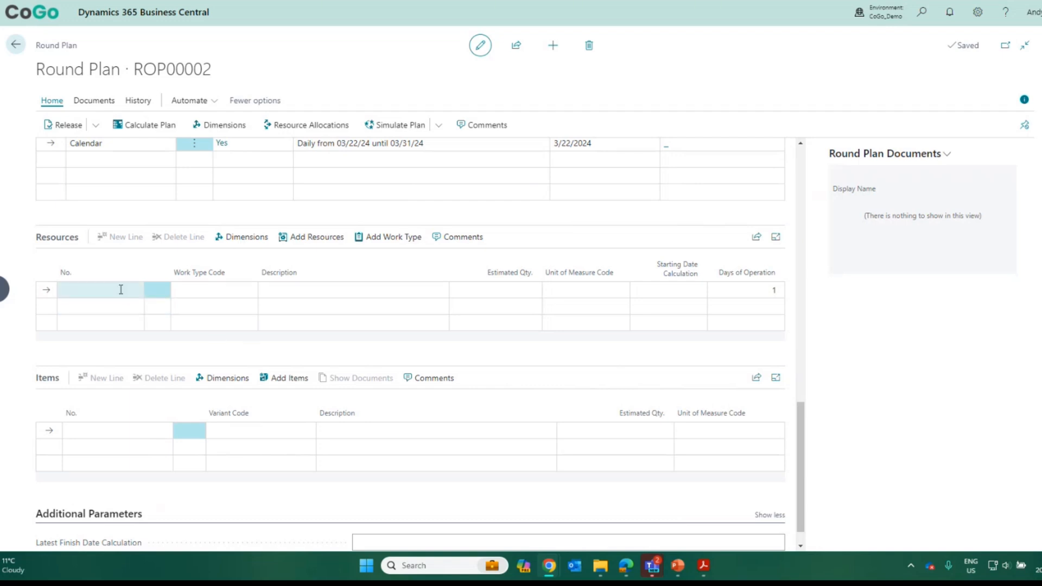
pyautogui.click(133, 291)
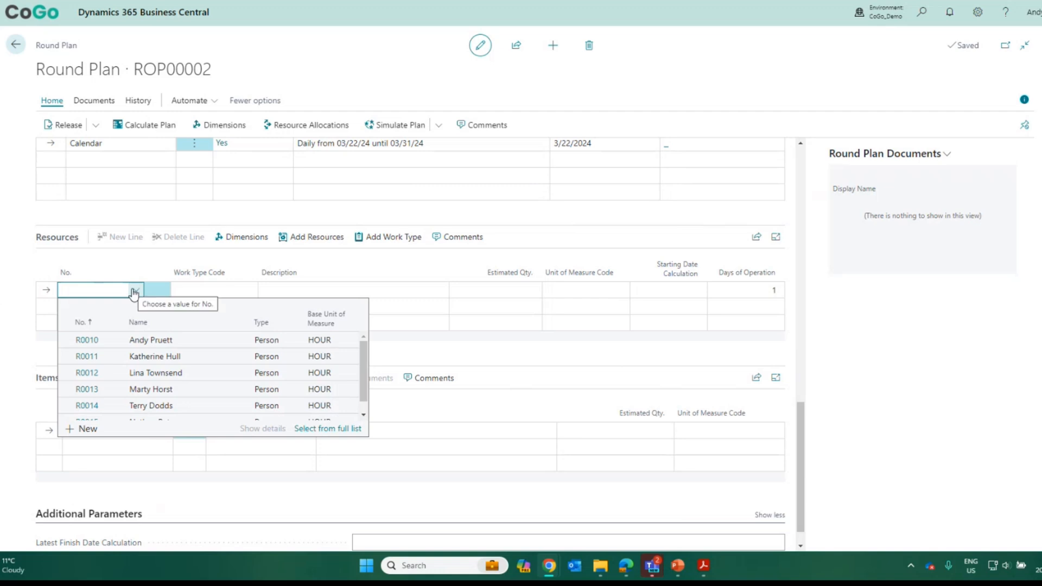
pyautogui.click(87, 374)
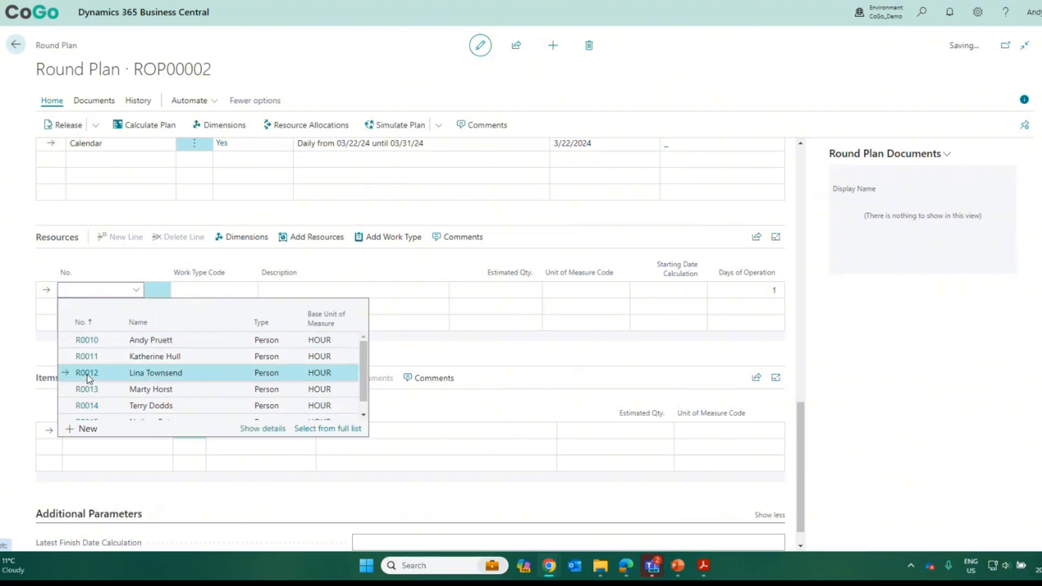
# Step: Set the resource line's work type code to ELC and its estimated quantity to 6 hours
pyautogui.click(250, 290)
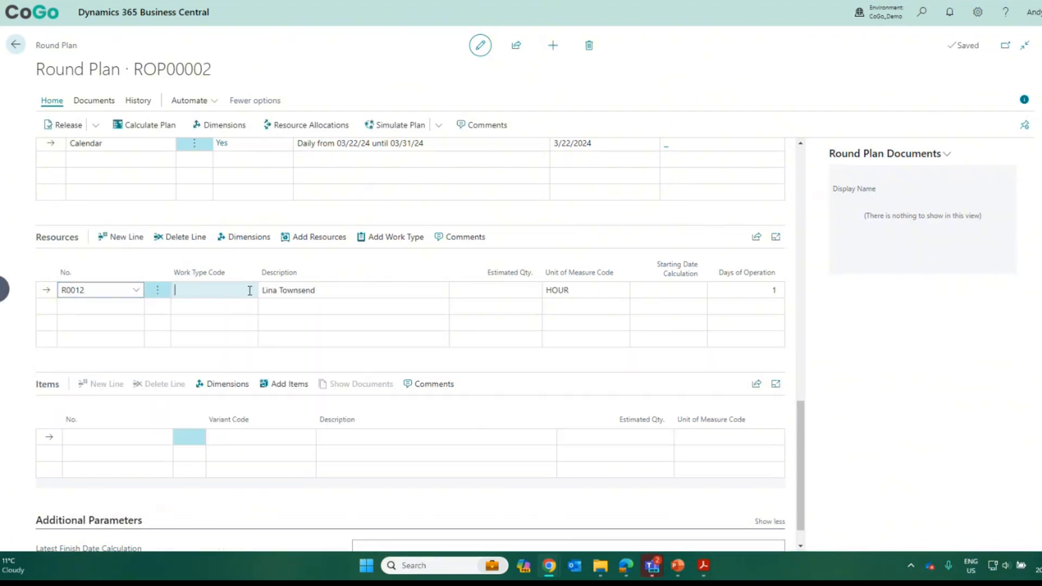
pyautogui.click(249, 291)
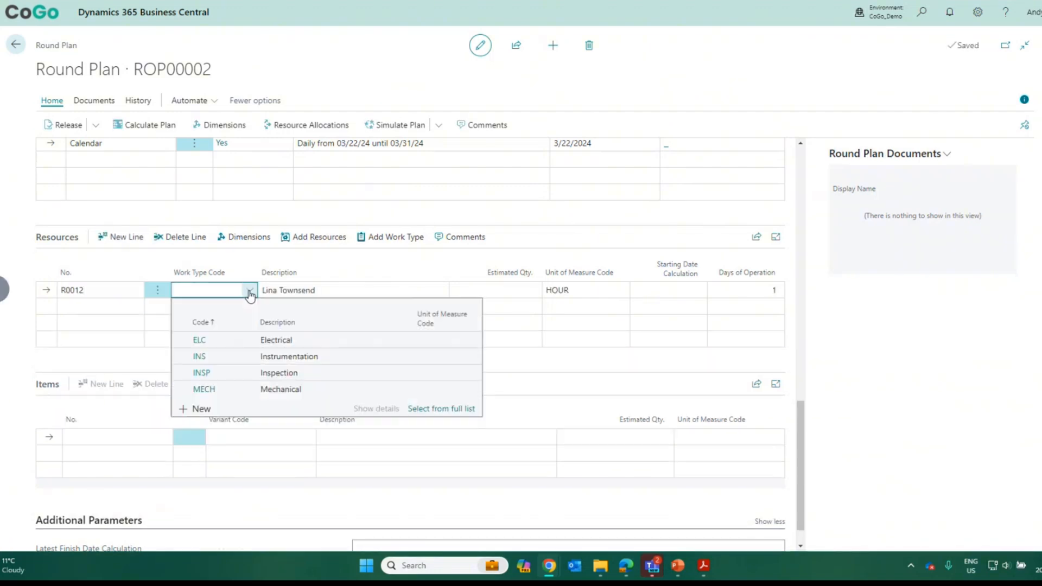
pyautogui.click(225, 341)
pyautogui.click(462, 290)
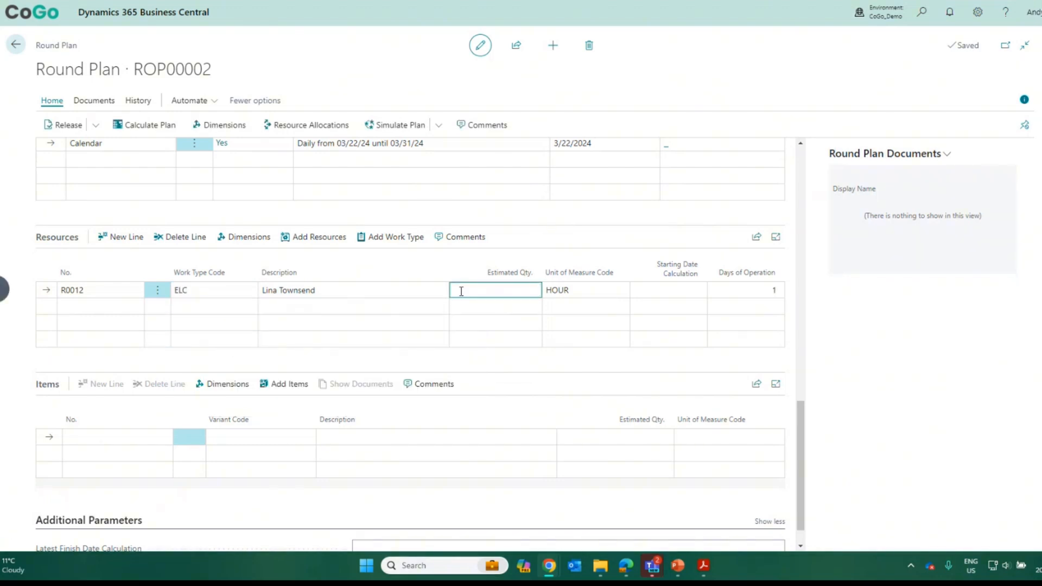
pyautogui.write('6')
pyautogui.press('Tab')
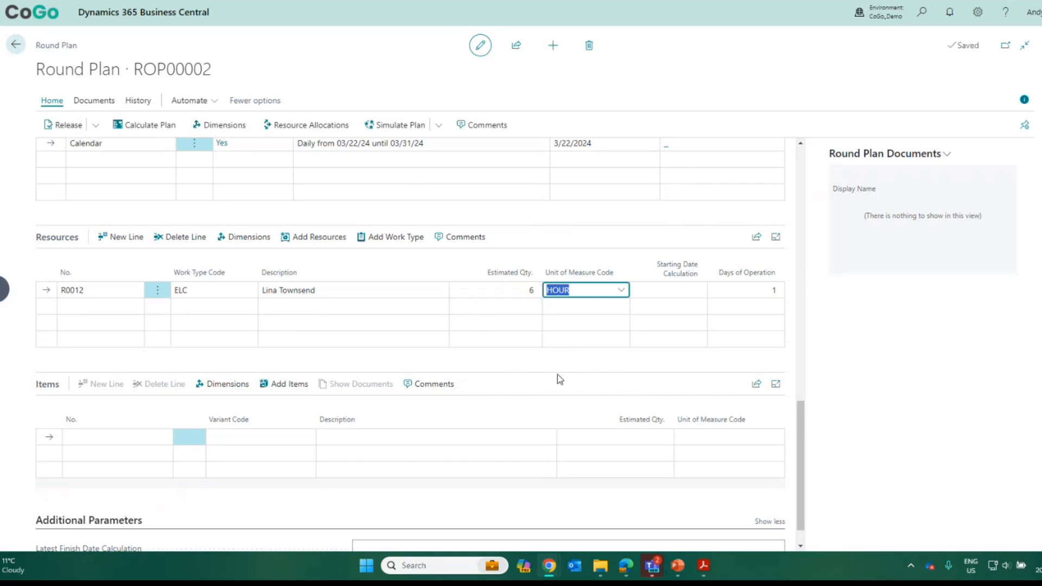
pyautogui.click(555, 357)
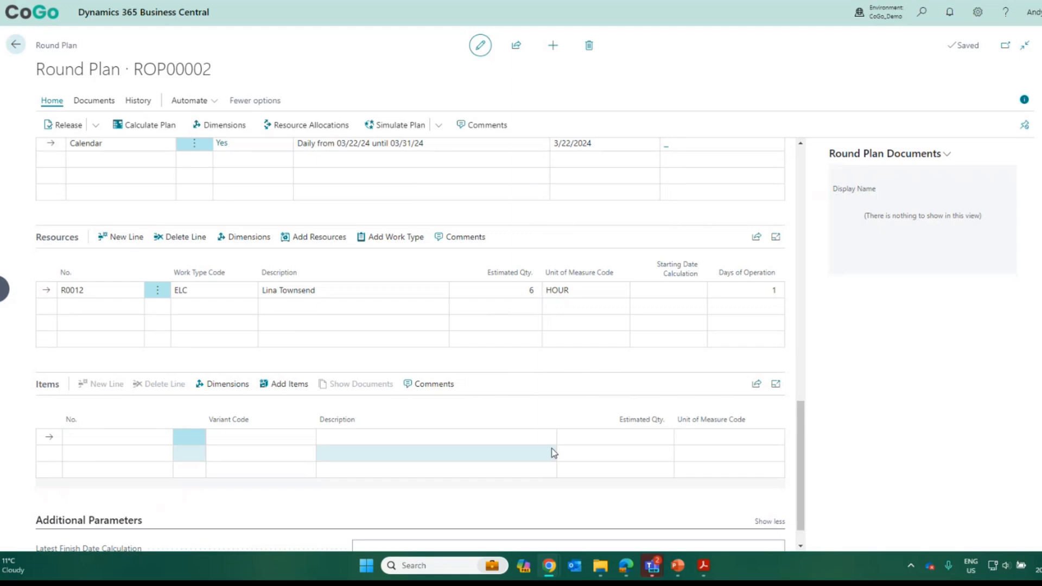
# Step: Release the daily plant inspection plan and confirm creating its new work order
pyautogui.scroll(-1, 554, 452)
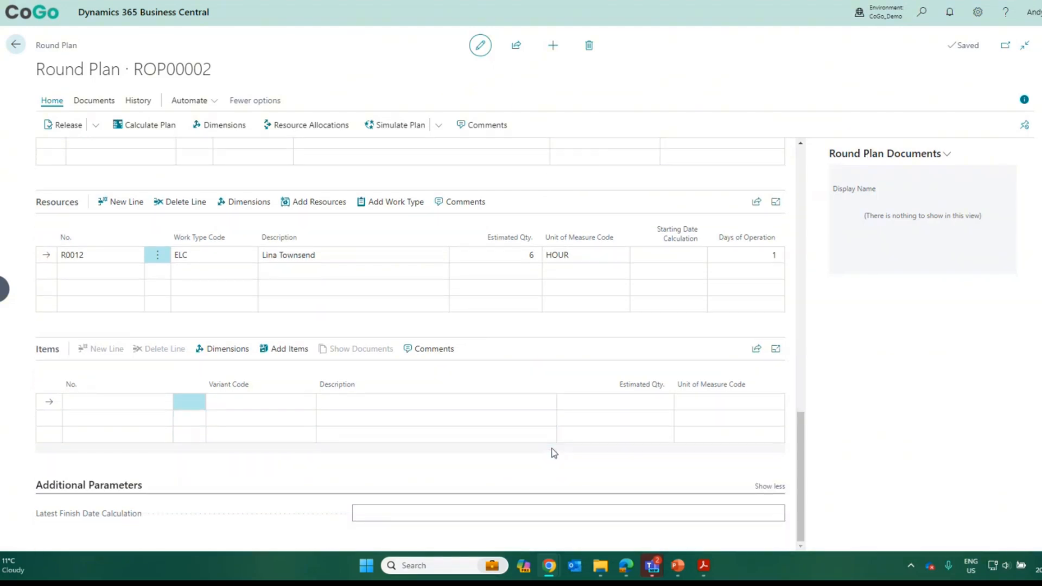
pyautogui.scroll(5, 554, 452)
pyautogui.scroll(8, 554, 453)
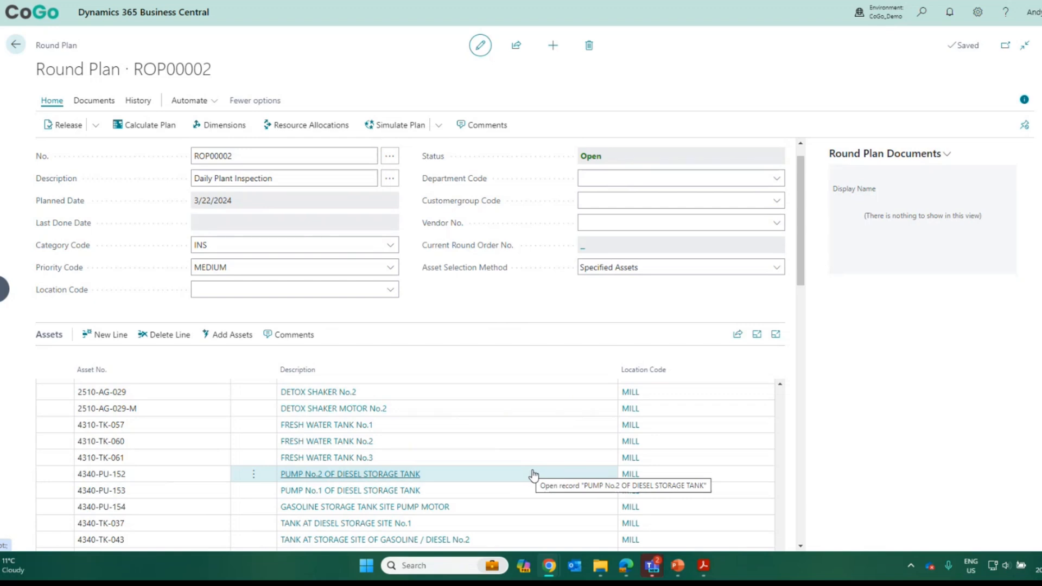
pyautogui.scroll(-15, 533, 474)
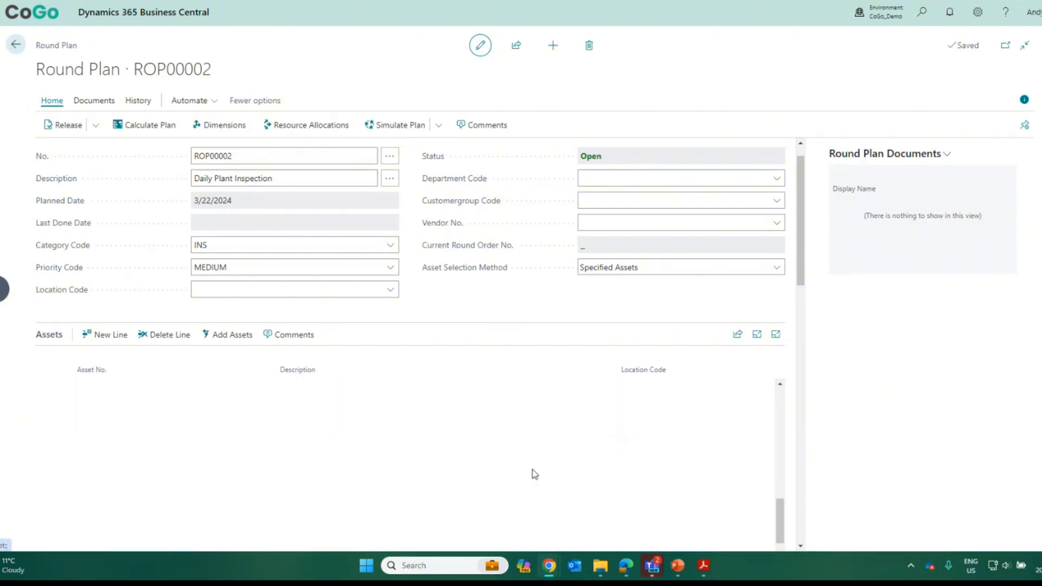
pyautogui.scroll(15, 540, 472)
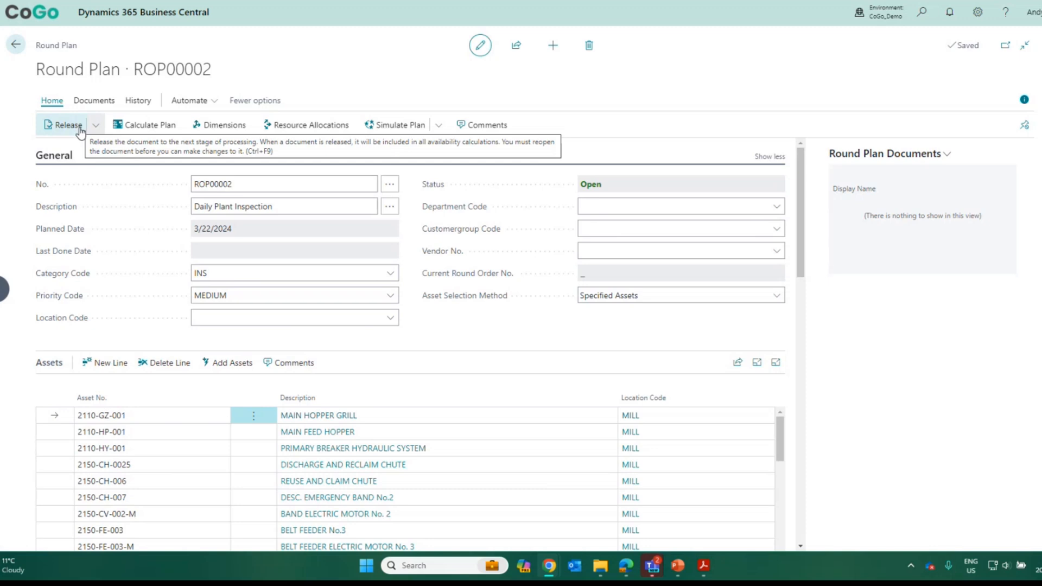
pyautogui.click(61, 125)
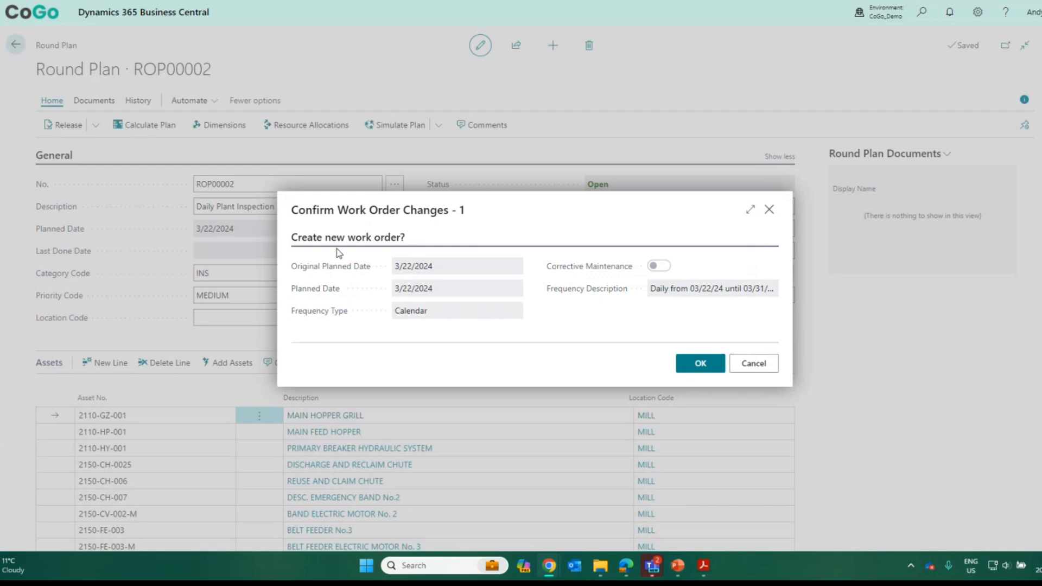
pyautogui.click(700, 364)
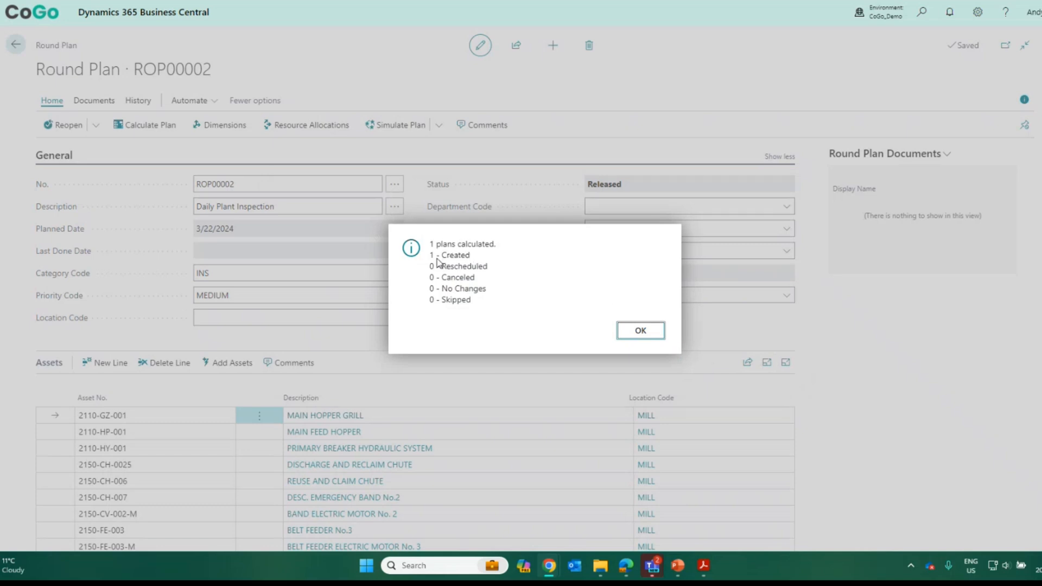
pyautogui.click(644, 334)
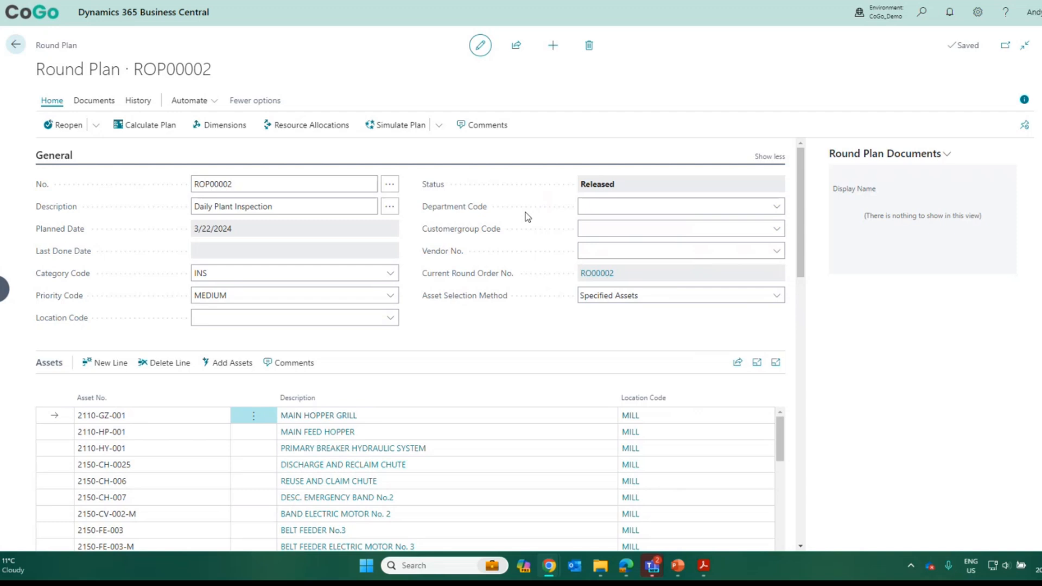
# Step: Open the plan's current round order, view its checklists, and return to the order
pyautogui.moveTo(476, 280)
pyautogui.click(597, 275)
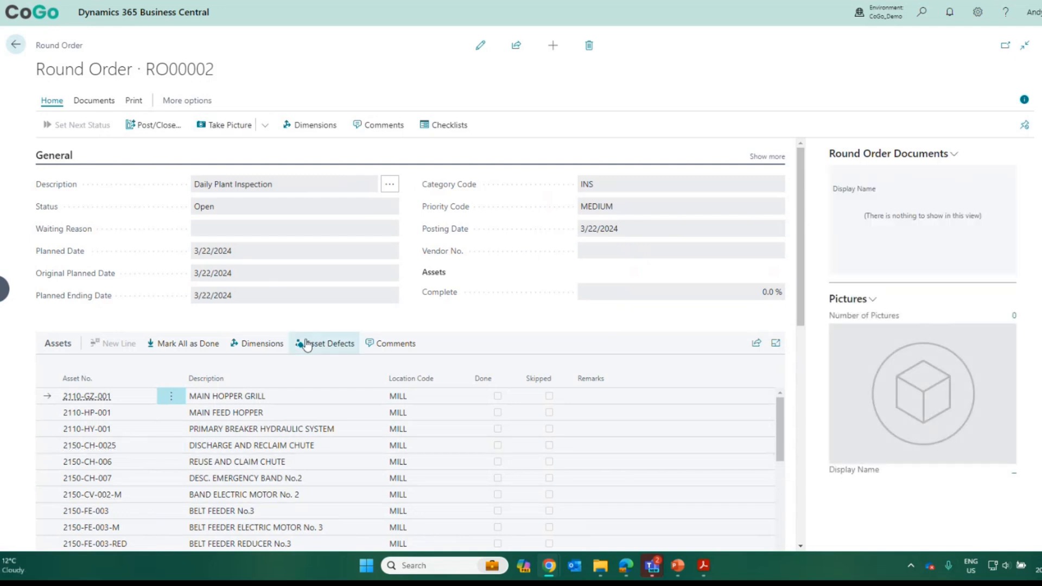
pyautogui.click(449, 127)
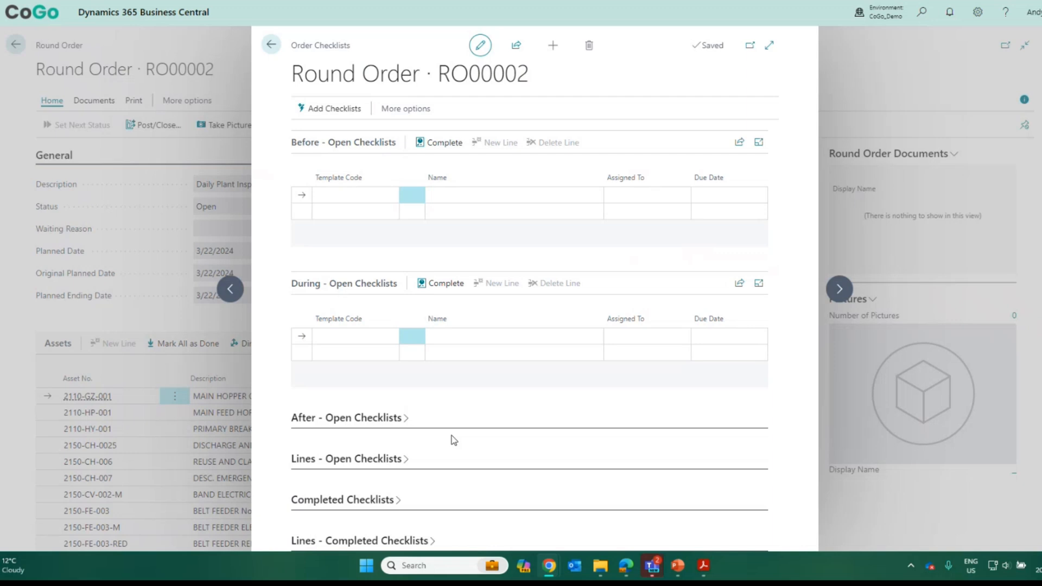
pyautogui.click(273, 45)
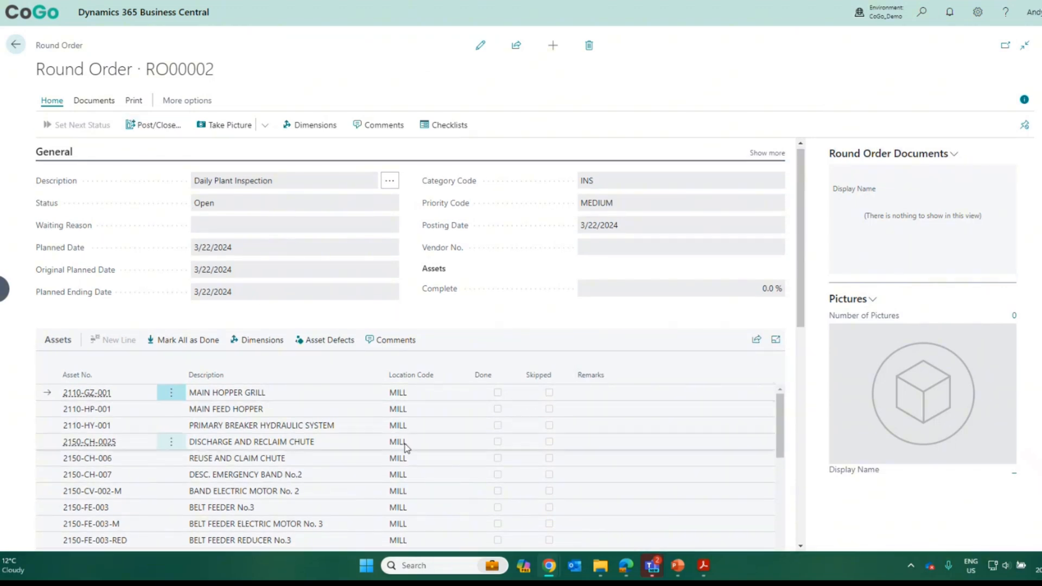
# Step: Look through the round order's asset lines and their Done, Skipped and Remarks columns
pyautogui.scroll(-1, 280, 400)
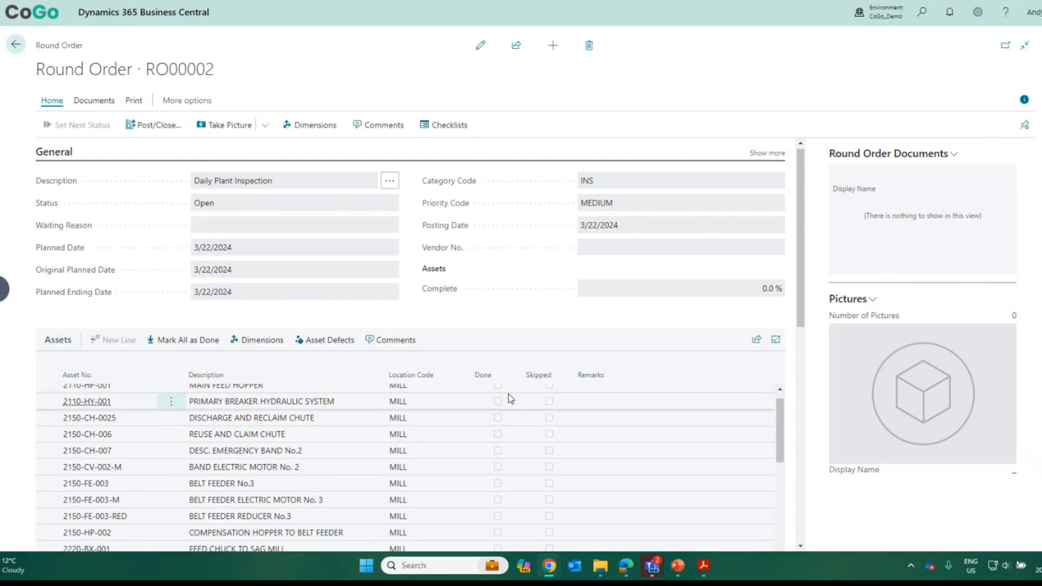
pyautogui.scroll(1, 505, 393)
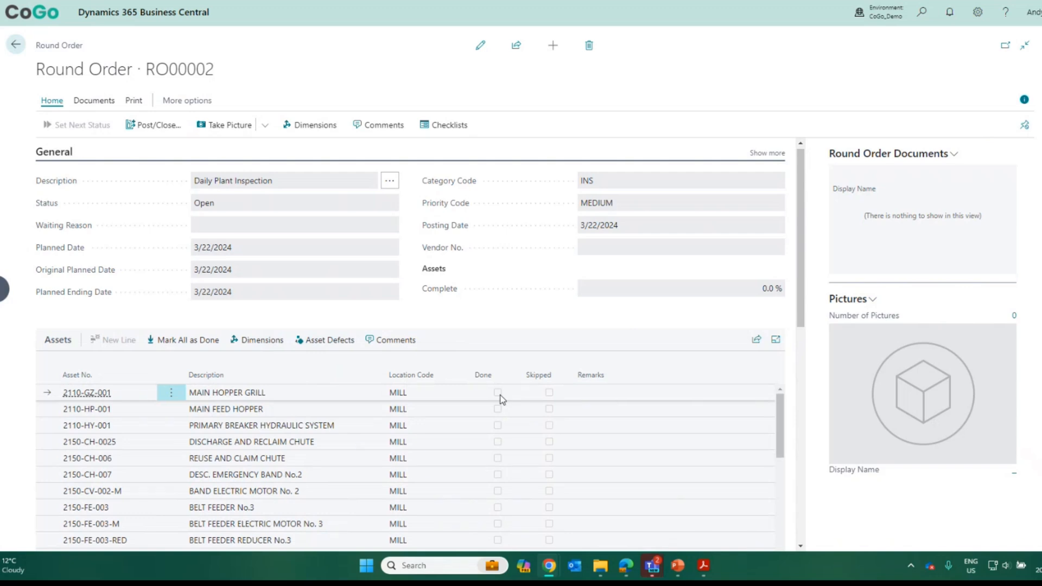
pyautogui.scroll(-10, 628, 429)
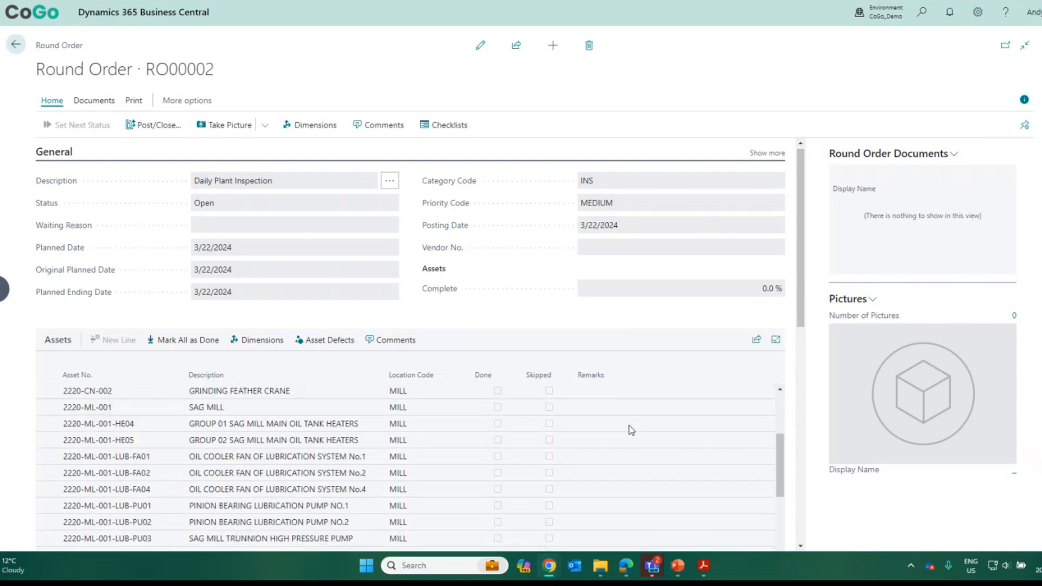
pyautogui.scroll(-10, 632, 430)
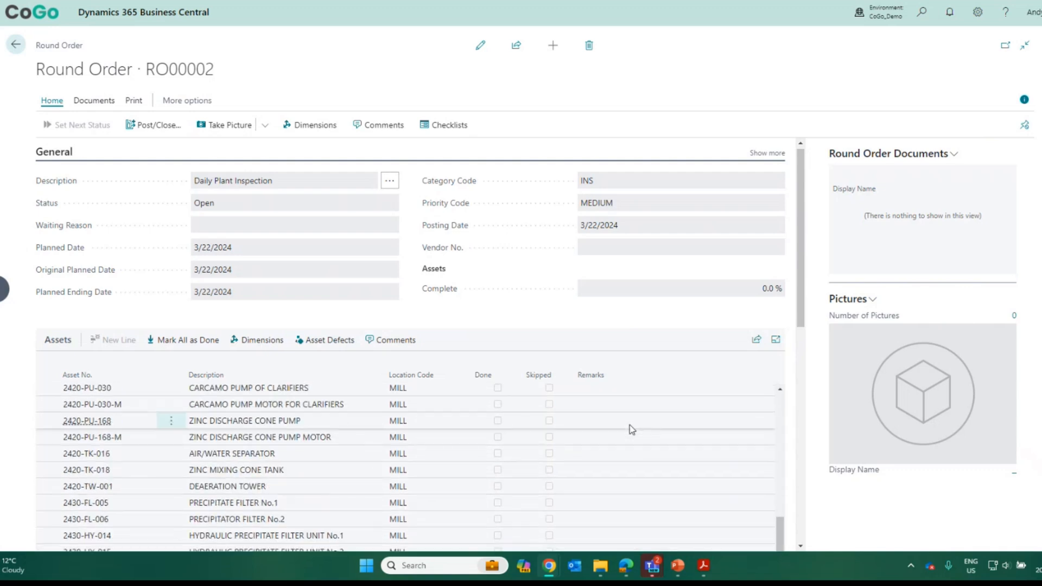
# Step: Open the asset defects list from the round order's asset lines and close it without adding a defect
pyautogui.scroll(-3, 631, 430)
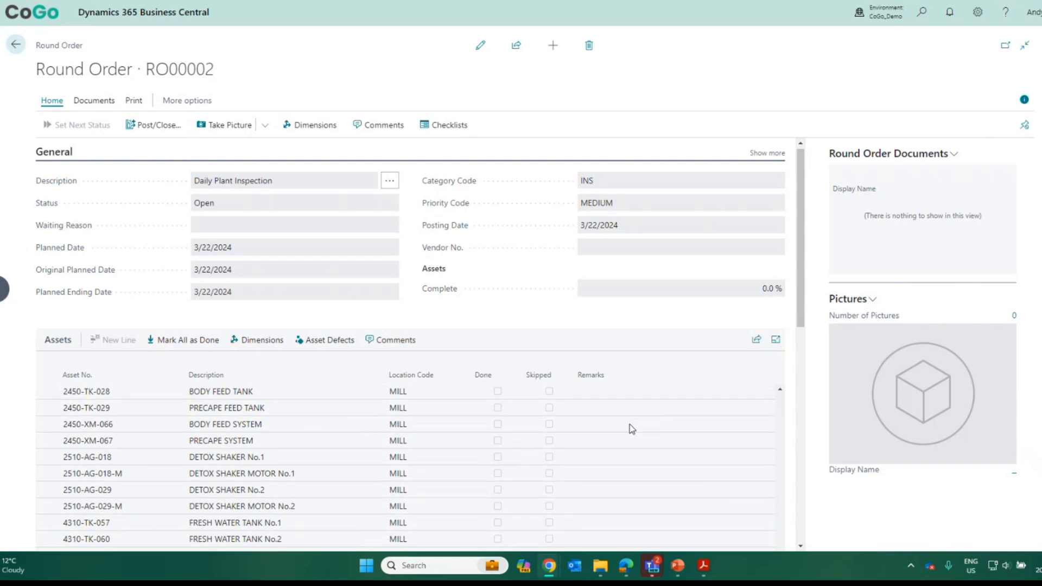
pyautogui.click(338, 352)
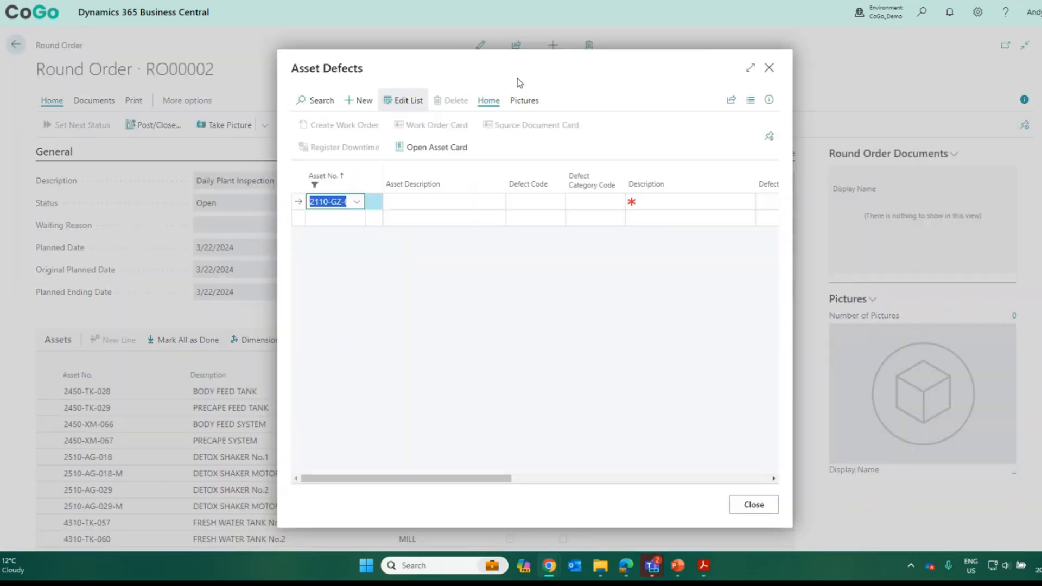
pyautogui.click(769, 68)
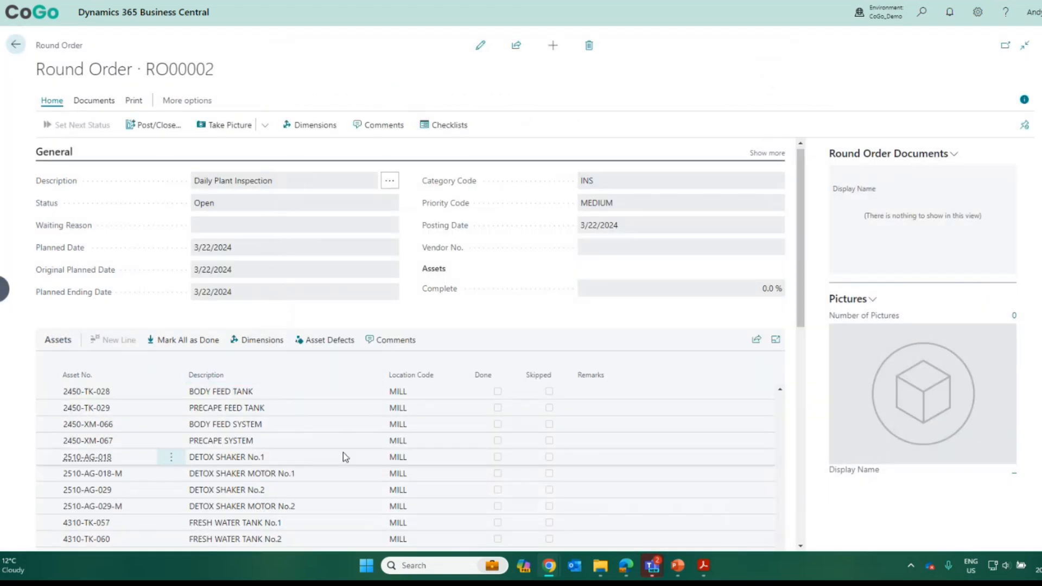
# Step: Mark all assets on the daily plant inspection round order as done
pyautogui.click(187, 342)
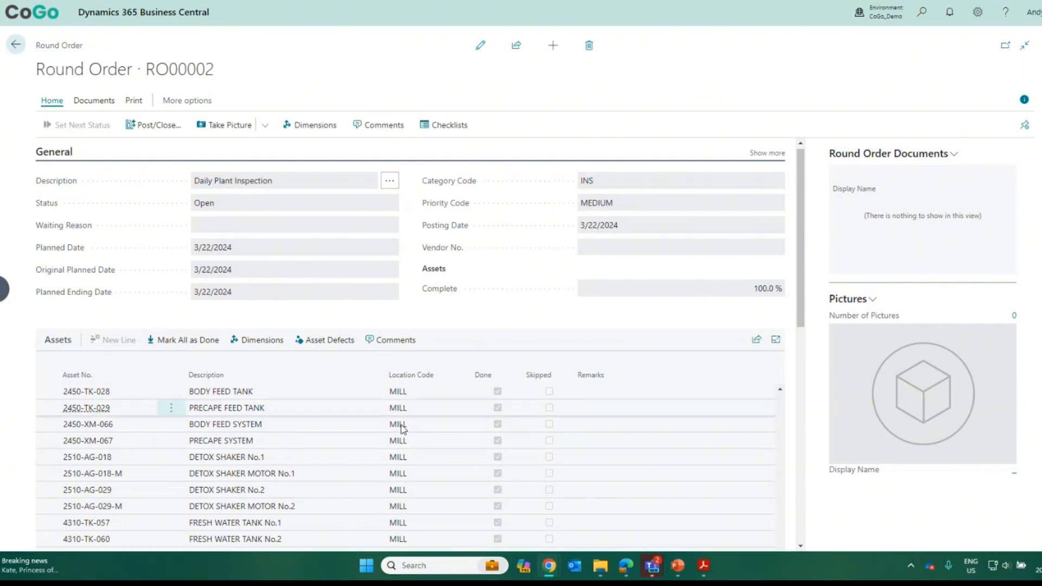
pyautogui.scroll(-2, 517, 474)
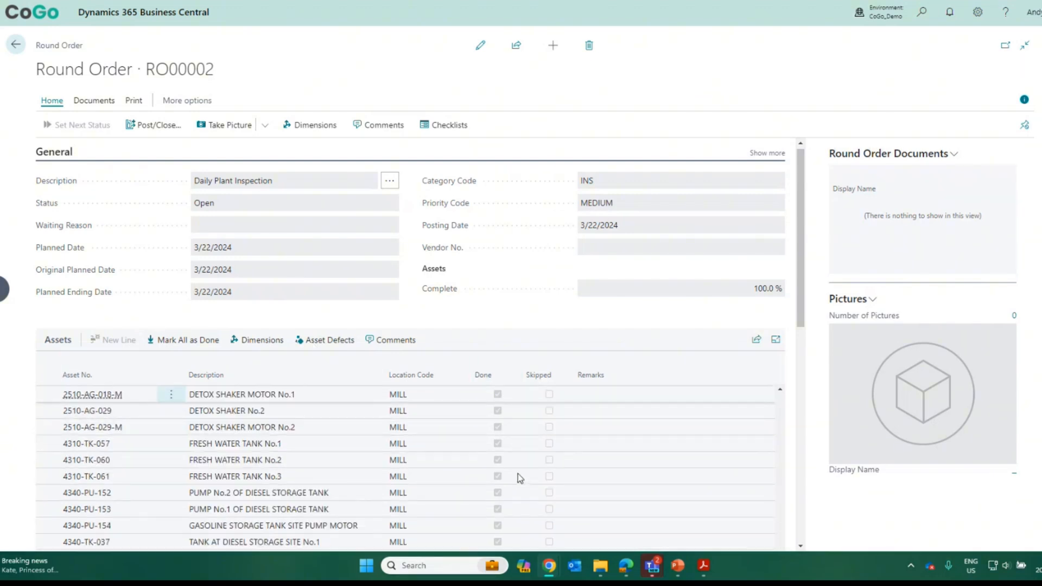
pyautogui.scroll(-4, 604, 509)
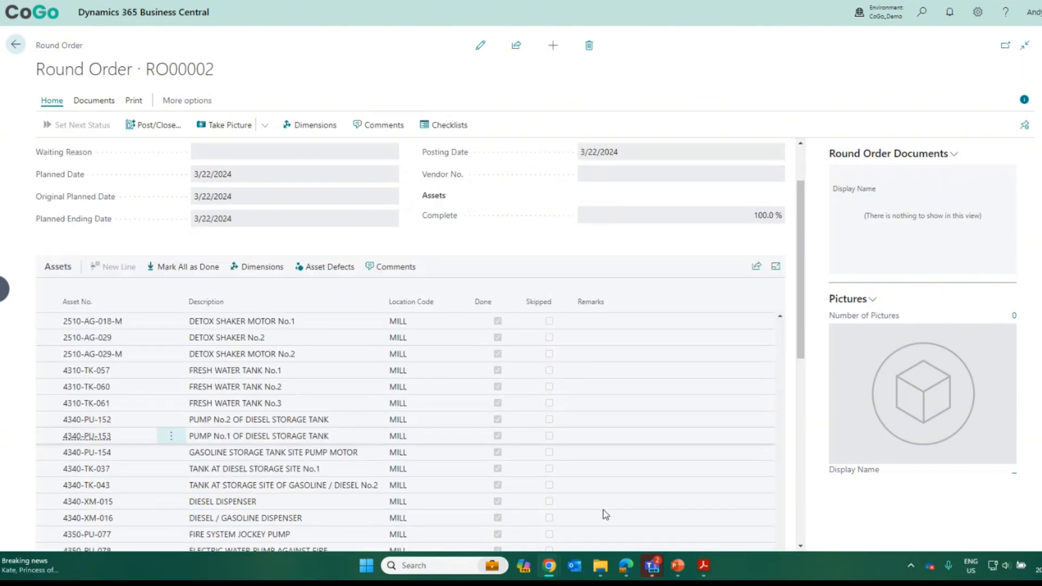
pyautogui.scroll(-3, 604, 514)
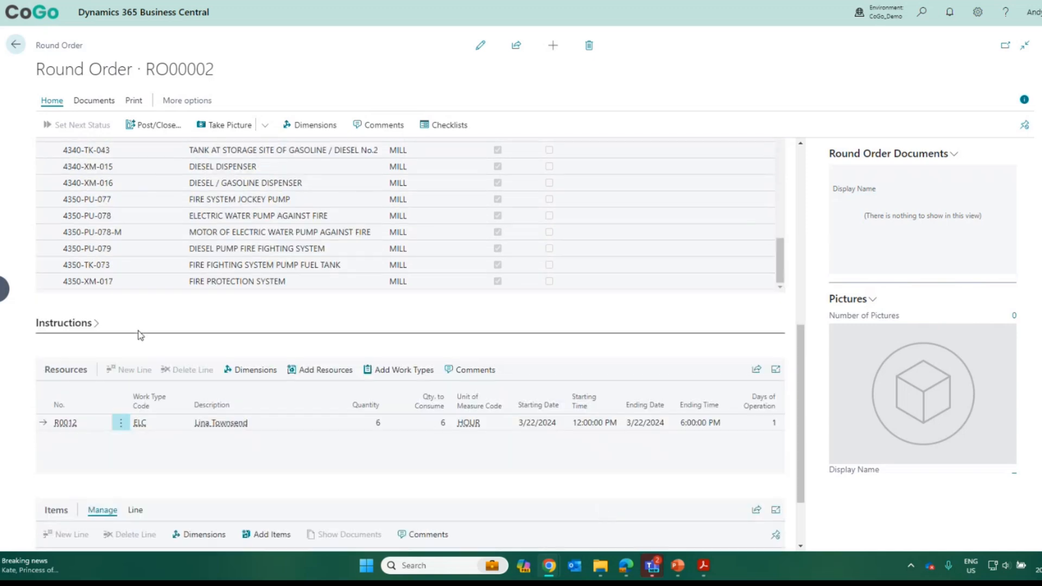
# Step: Expand the round order's Instructions section and examine its instructions, resource lines, item lines and asset completion
pyautogui.click(92, 325)
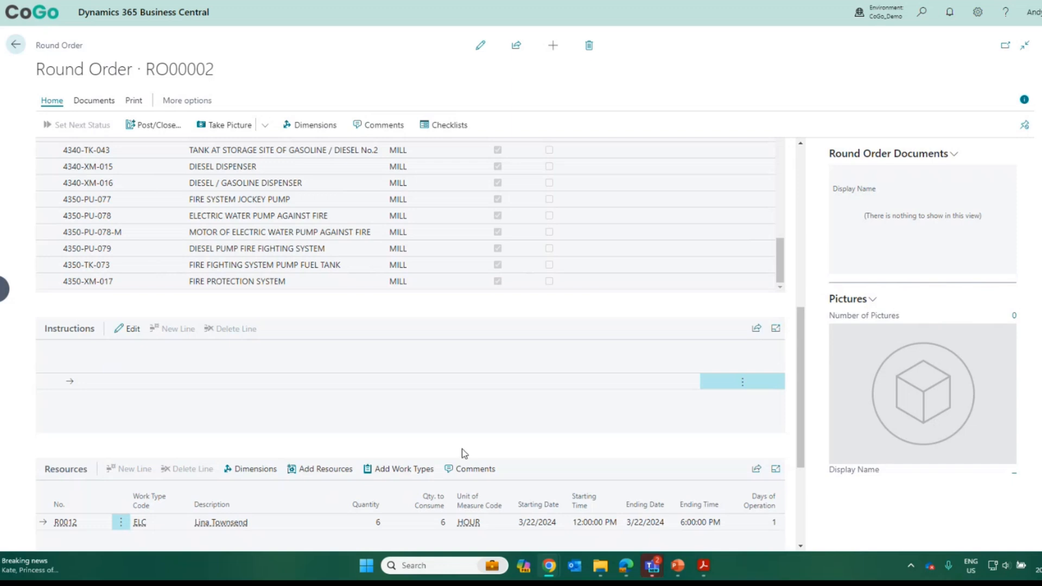
pyautogui.scroll(-3, 461, 448)
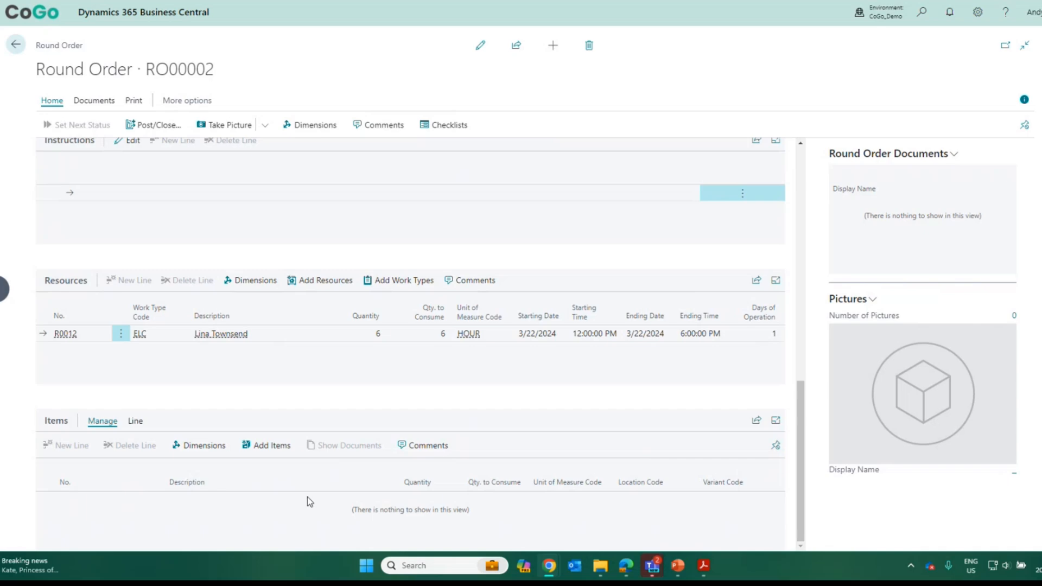
pyautogui.scroll(6, 337, 494)
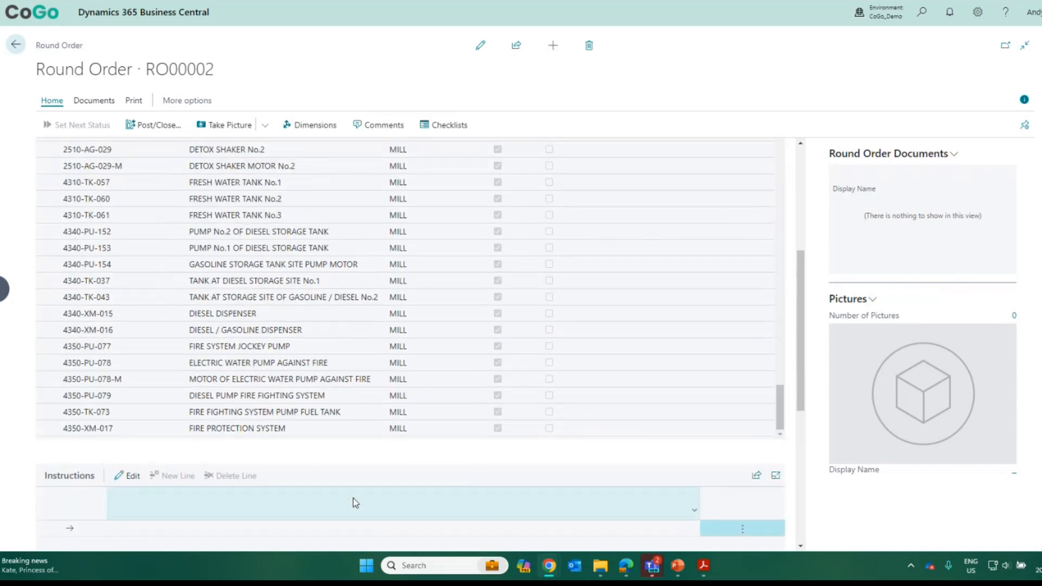
pyautogui.scroll(6, 363, 511)
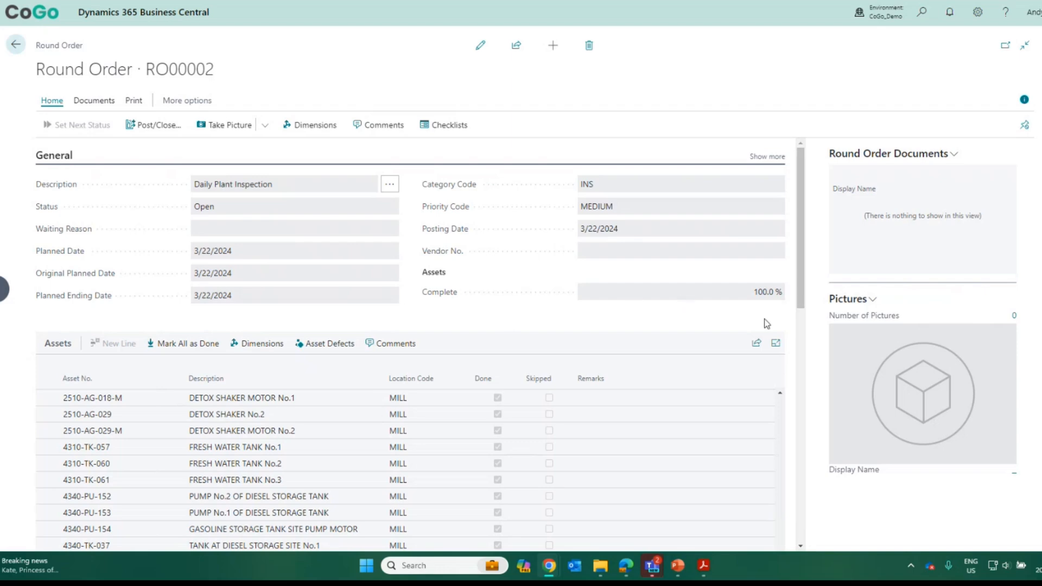
pyautogui.scroll(-10, 659, 442)
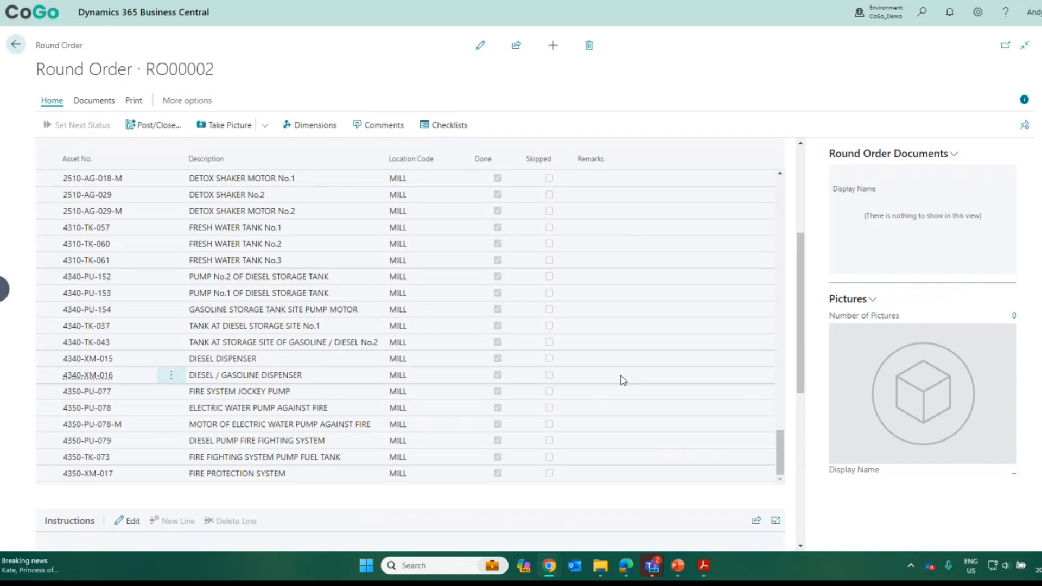
pyautogui.scroll(-1, 622, 377)
pyautogui.scroll(-3, 625, 368)
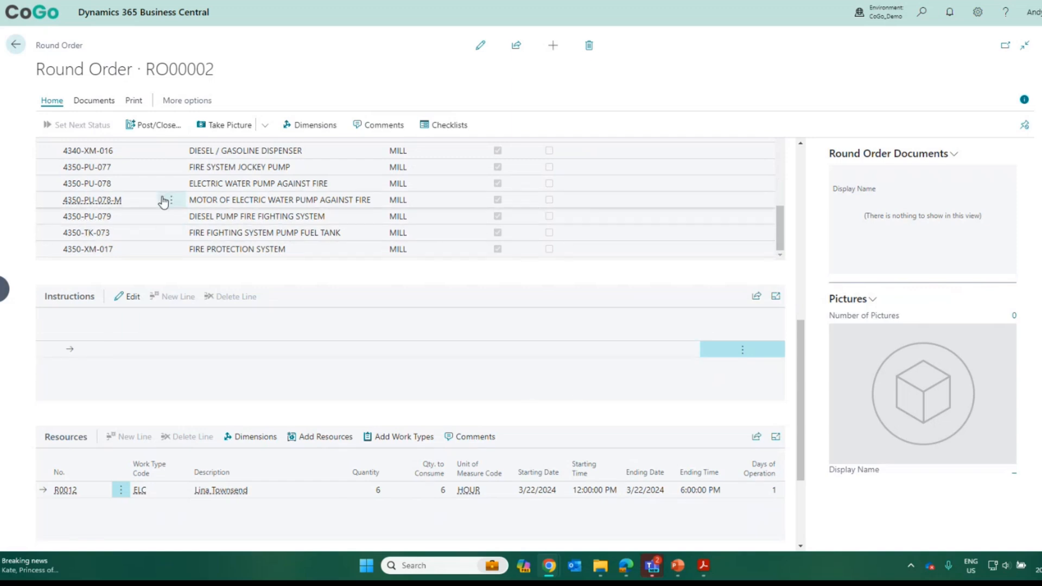
pyautogui.scroll(-3, 466, 388)
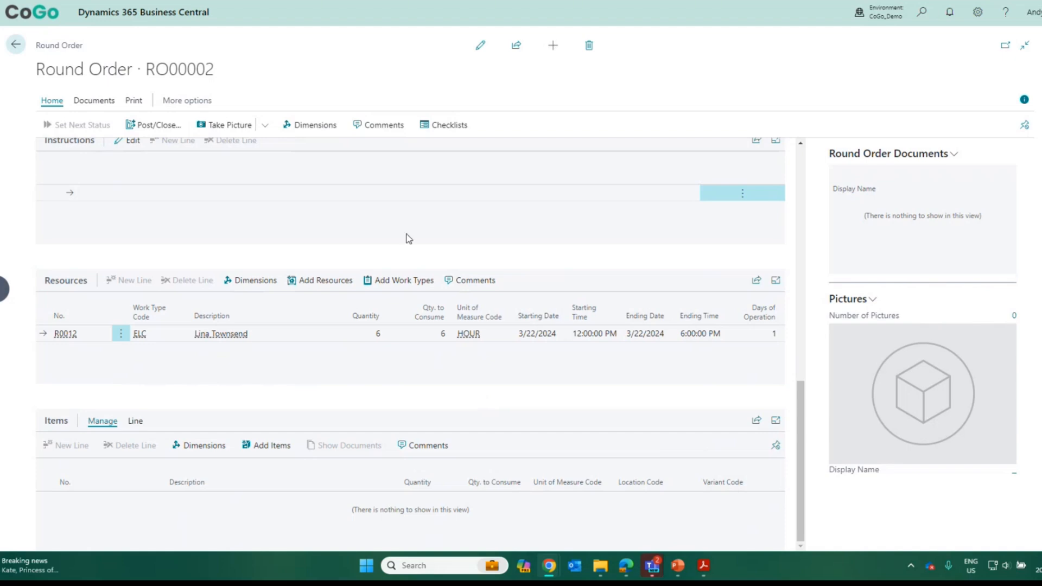
# Step: Return to the home page and start a one-off work order for asset 2110-CH-002, GRINDING
pyautogui.click(16, 45)
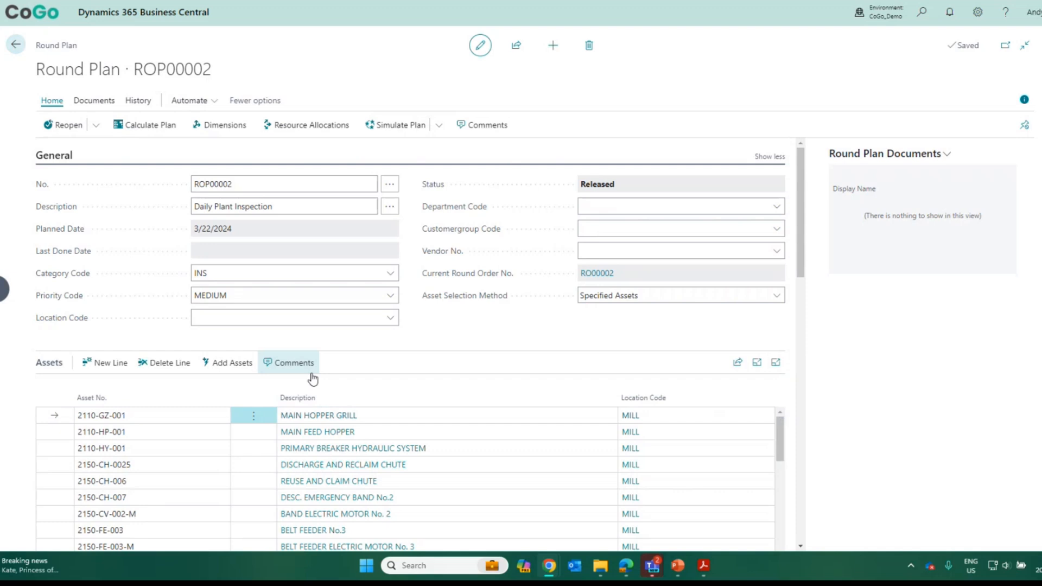
pyautogui.click(14, 45)
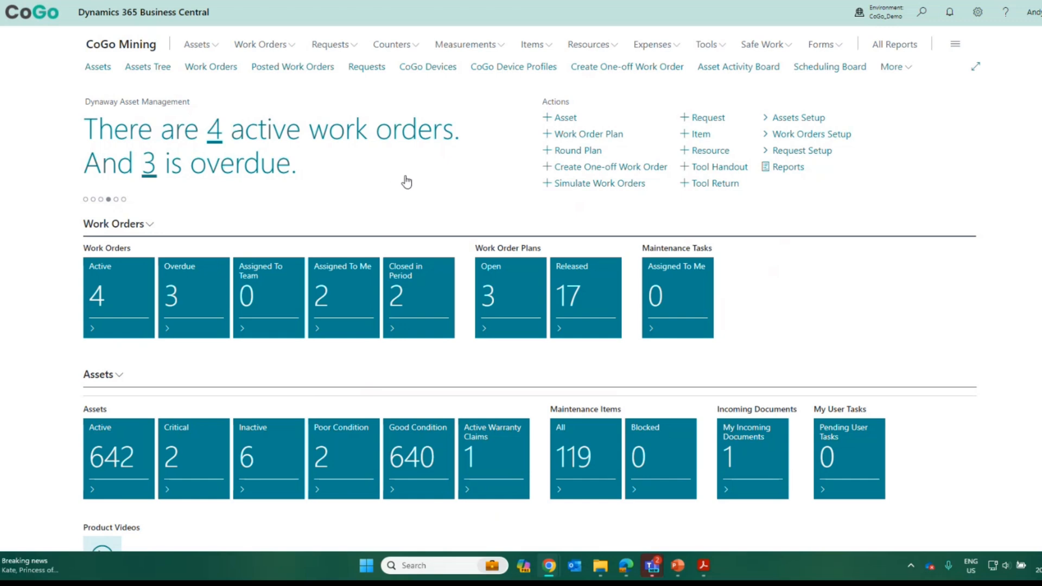
pyautogui.click(611, 171)
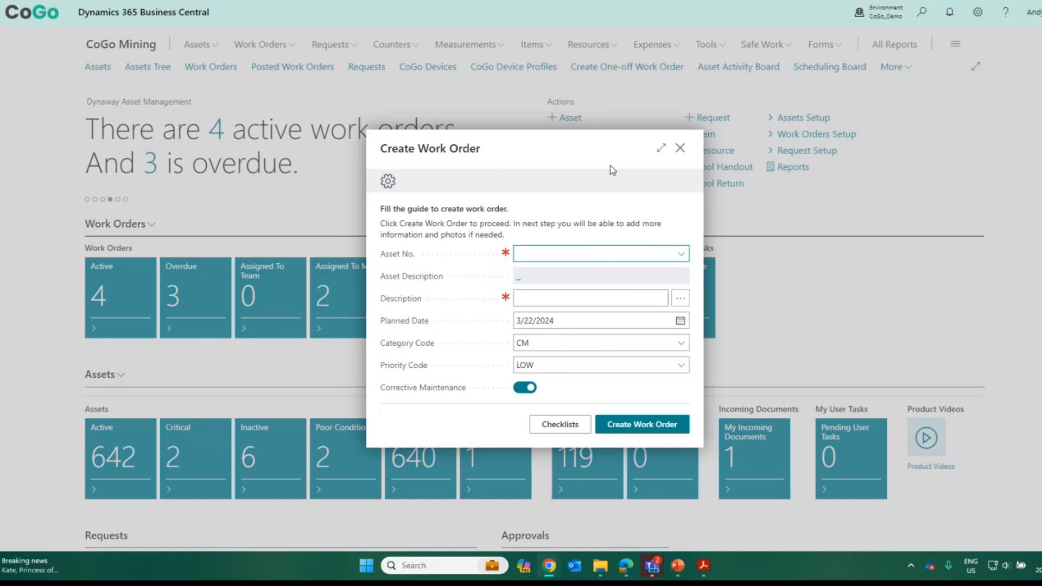
pyautogui.click(682, 254)
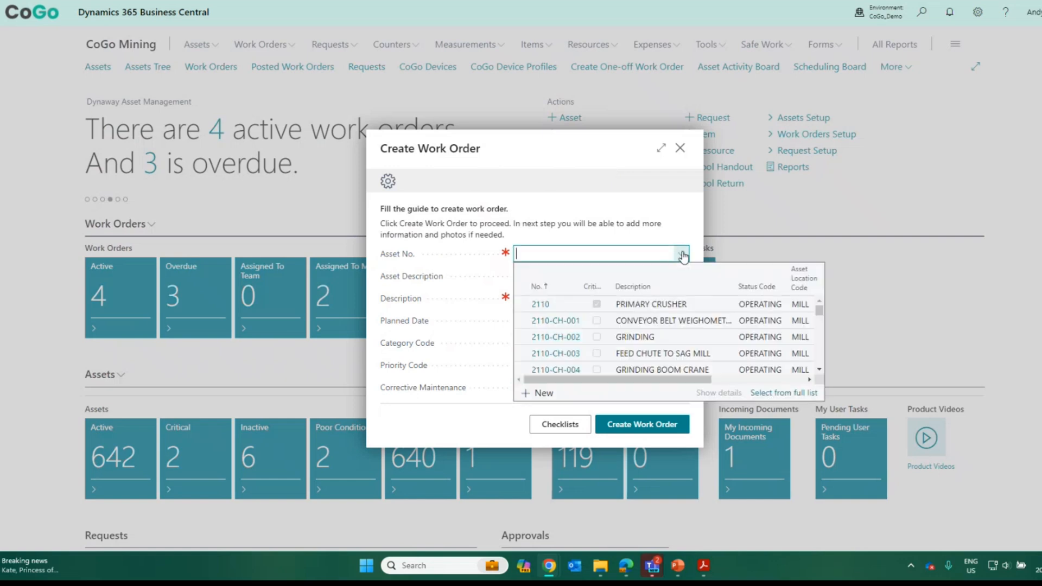
pyautogui.click(567, 337)
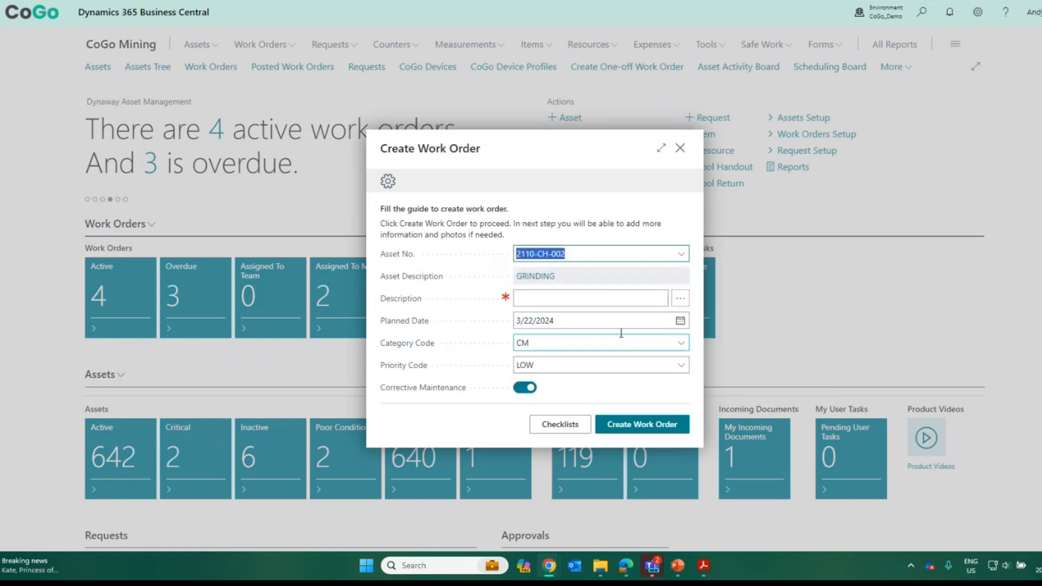
# Step: Enter "Broken" as the new work order's description
pyautogui.write('Bor')
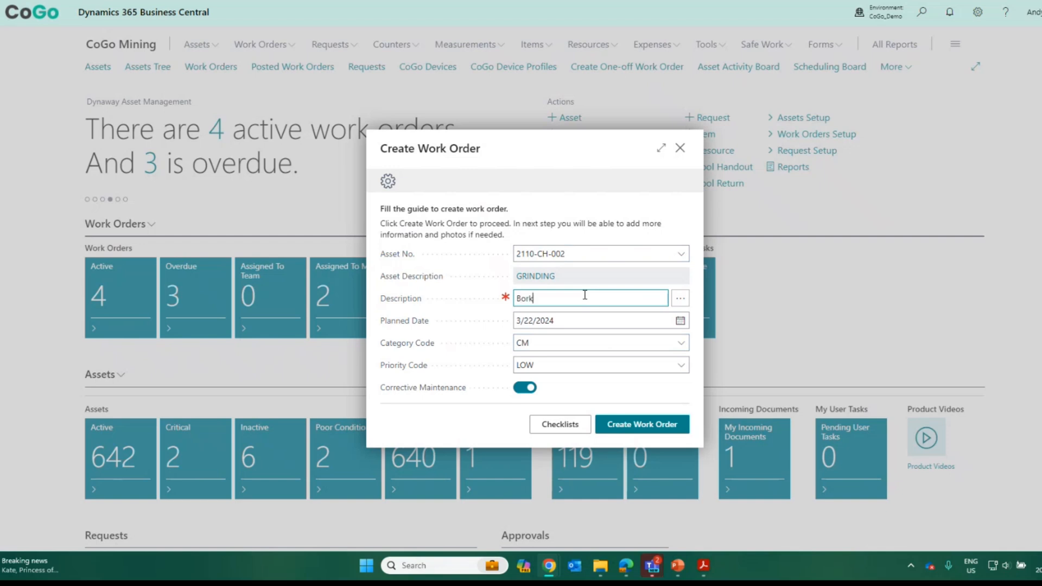
pyautogui.write('k')
pyautogui.press('BackSpace')
pyautogui.press('BackSpace')
pyautogui.press('BackSpace')
pyautogui.write('rokn')
pyautogui.press('BackSpace')
pyautogui.write('en')
# Step: Set the work order's category code to SAF and its priority code to EMERGENCY
pyautogui.click(680, 345)
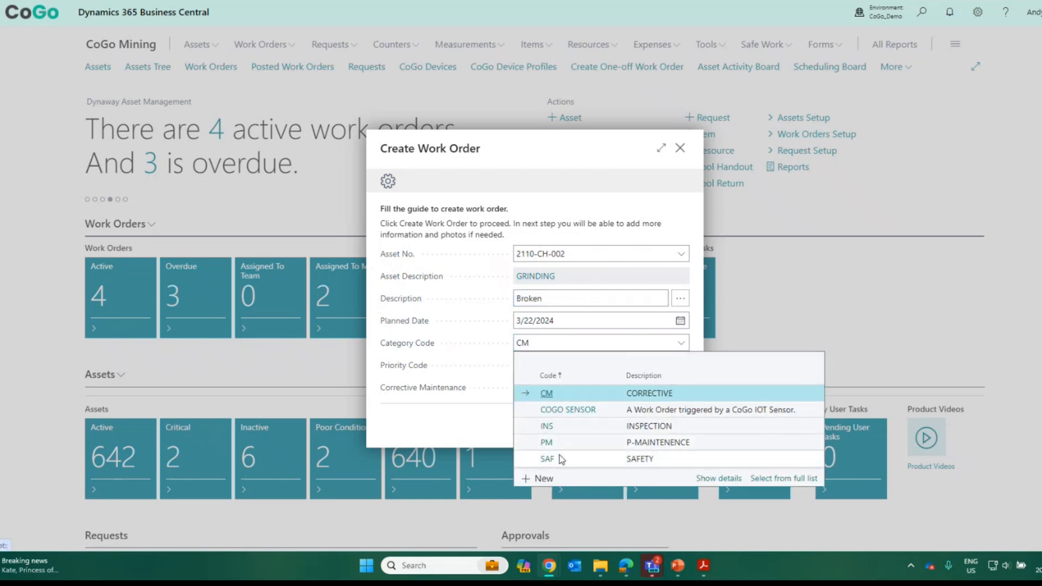
pyautogui.click(559, 459)
pyautogui.click(681, 366)
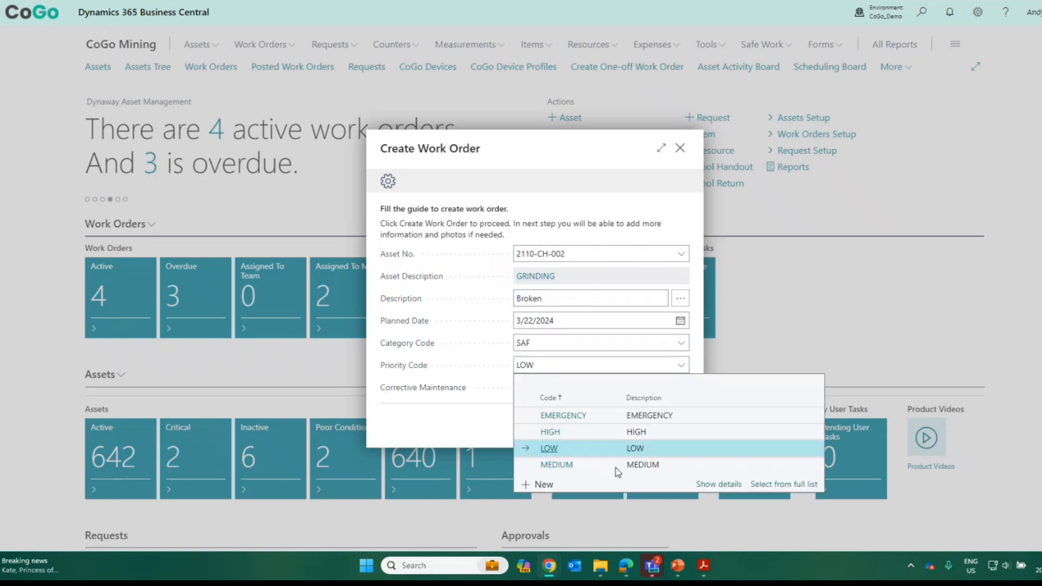
pyautogui.click(581, 418)
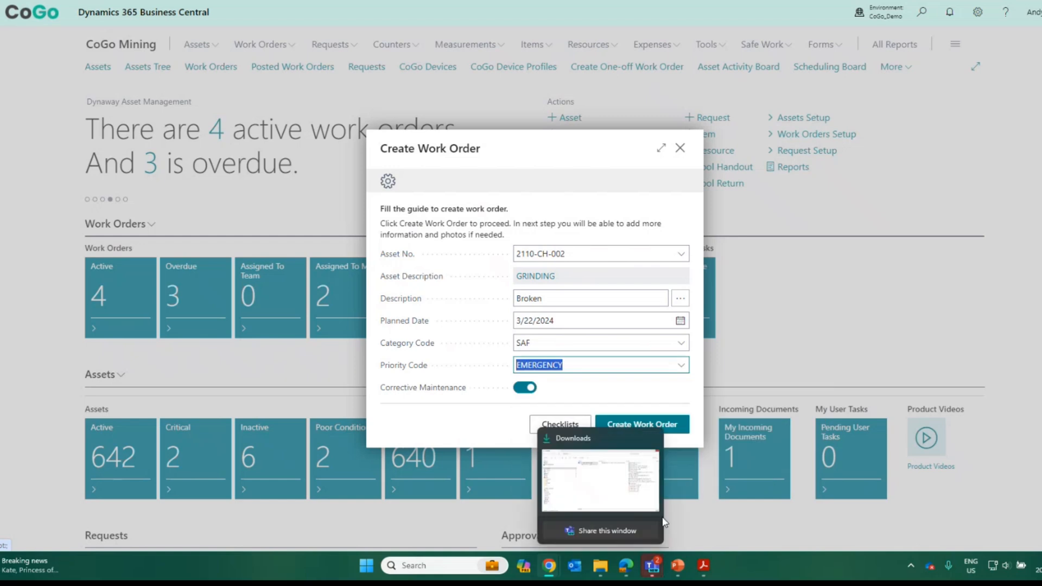
# Step: Create the one-off work order and open its order card
pyautogui.click(676, 426)
pyautogui.click(627, 428)
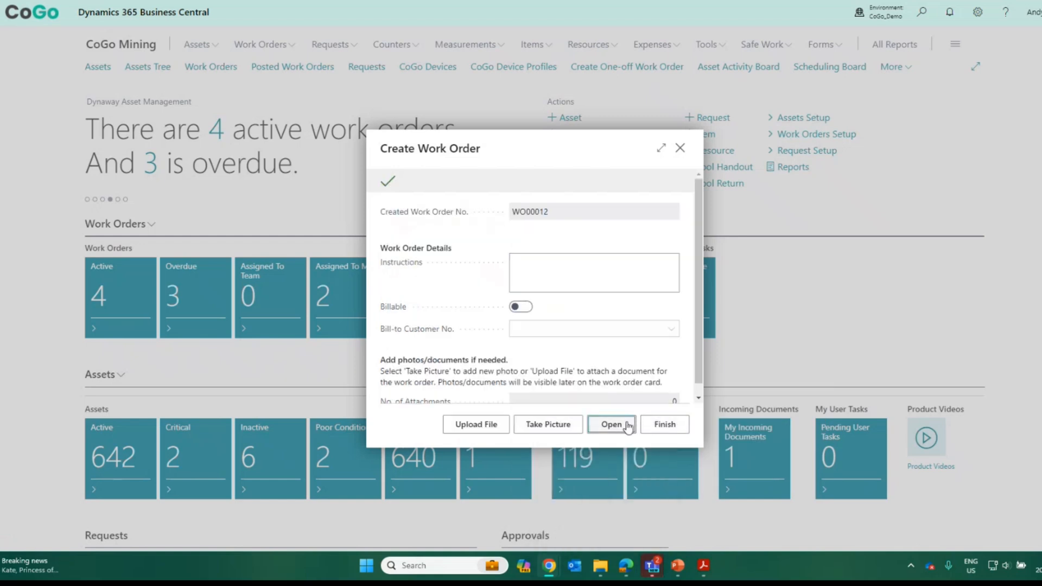
pyautogui.click(628, 427)
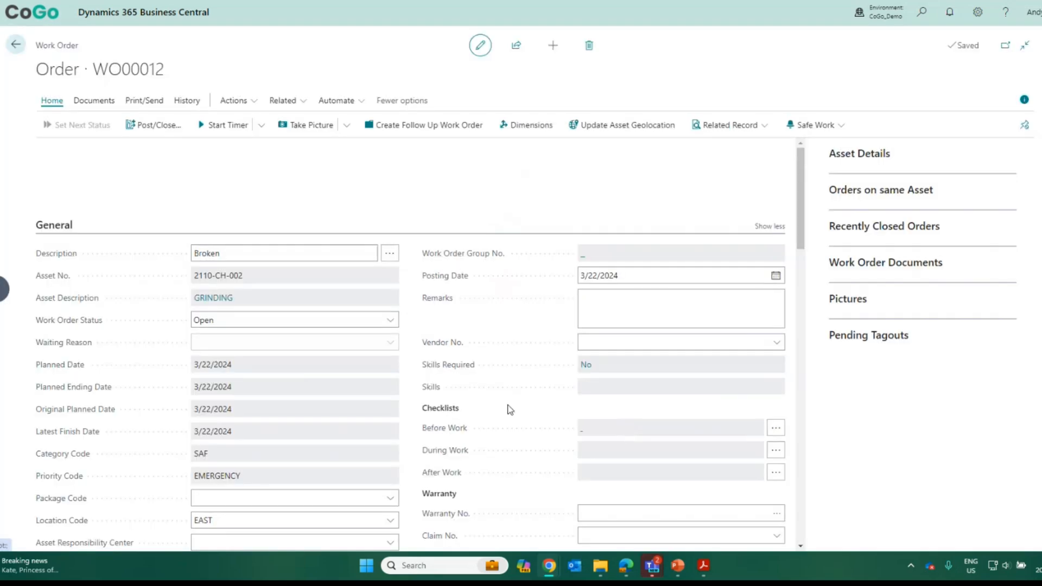
# Step: Add resource R0011 to the first resource line of the work order
pyautogui.scroll(-10, 510, 408)
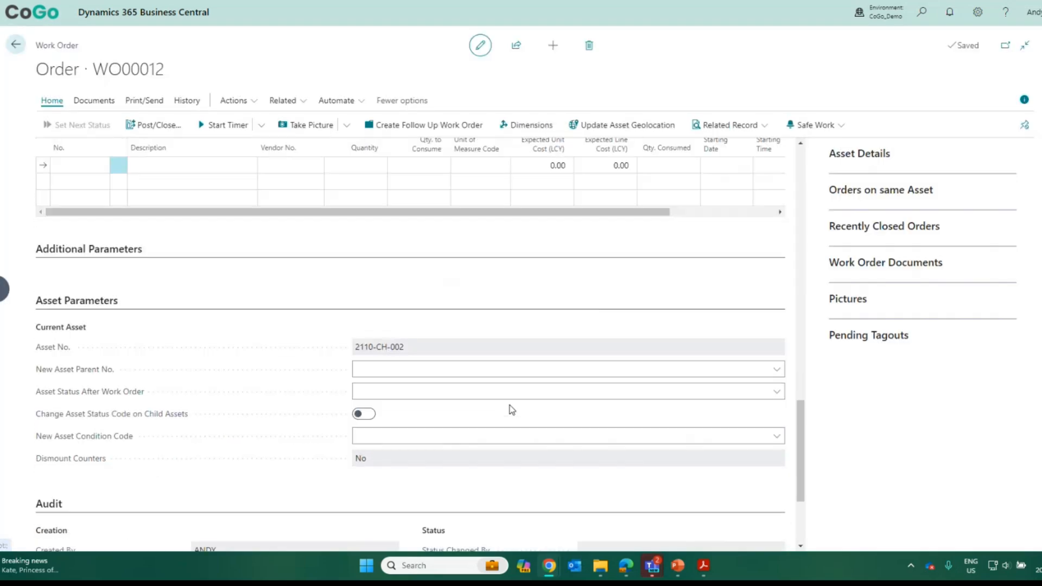
pyautogui.scroll(3, 510, 410)
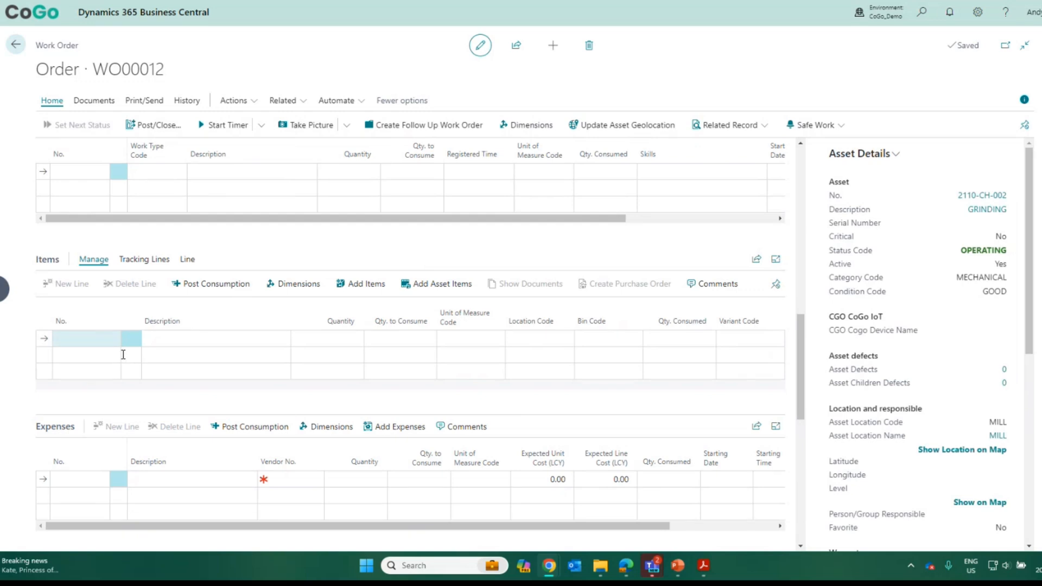
pyautogui.scroll(3, 160, 356)
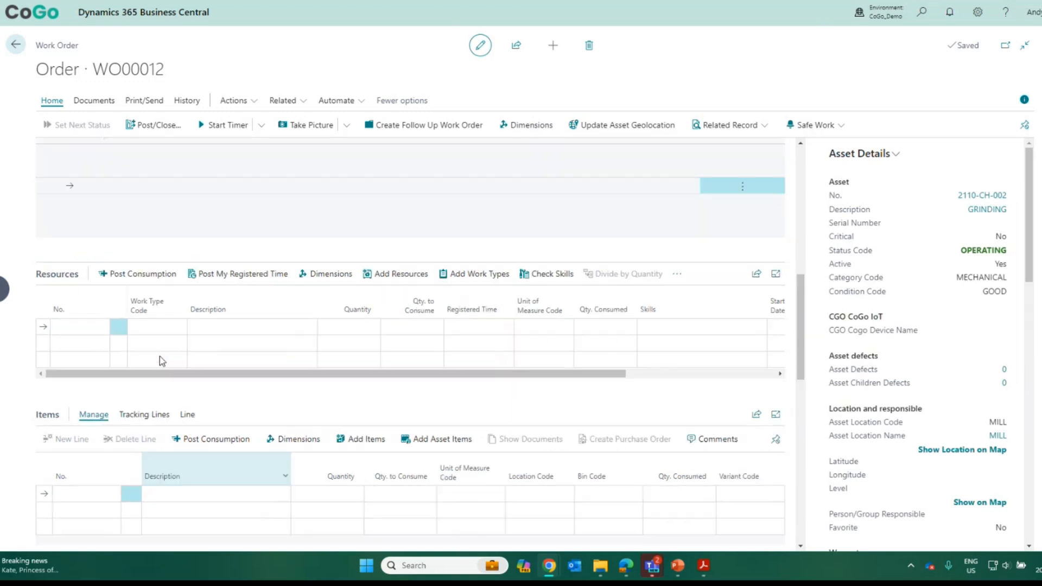
pyautogui.click(85, 323)
pyautogui.click(101, 327)
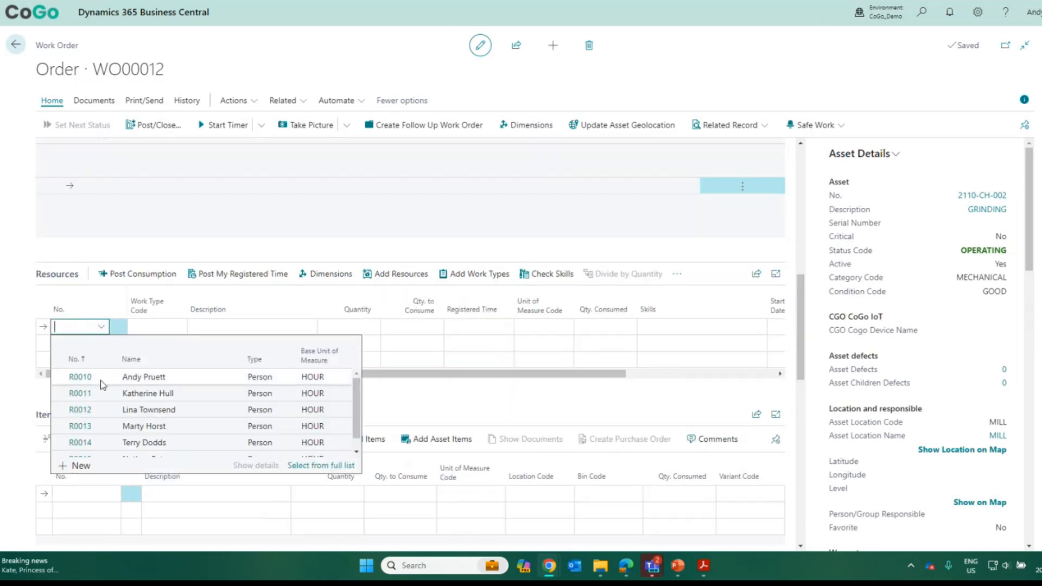
pyautogui.click(76, 393)
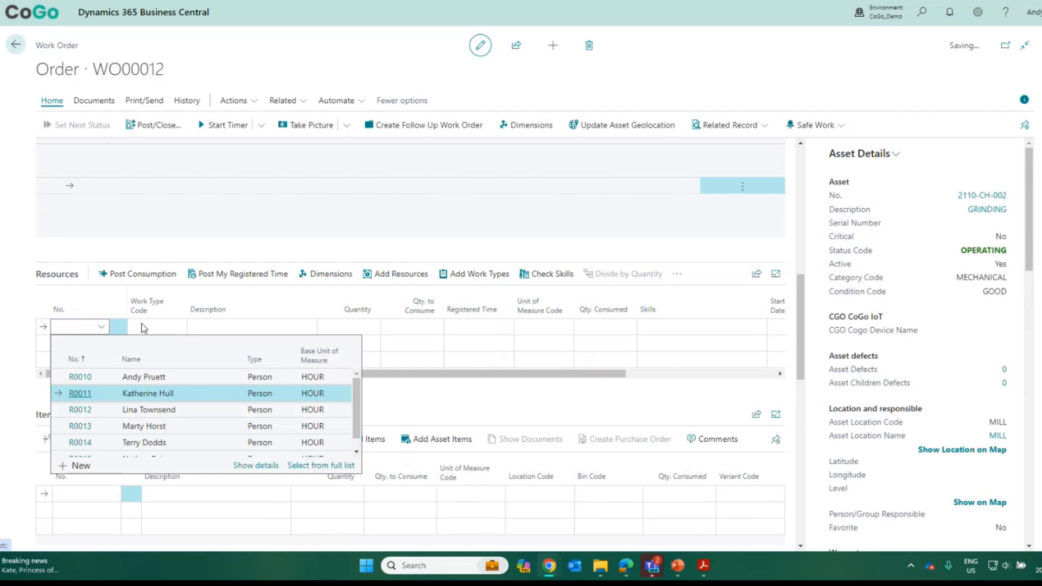
# Step: Set the resource line's work type code to MECH and its quantity to 2 hours, and return to the home page
pyautogui.click(175, 329)
pyautogui.click(177, 331)
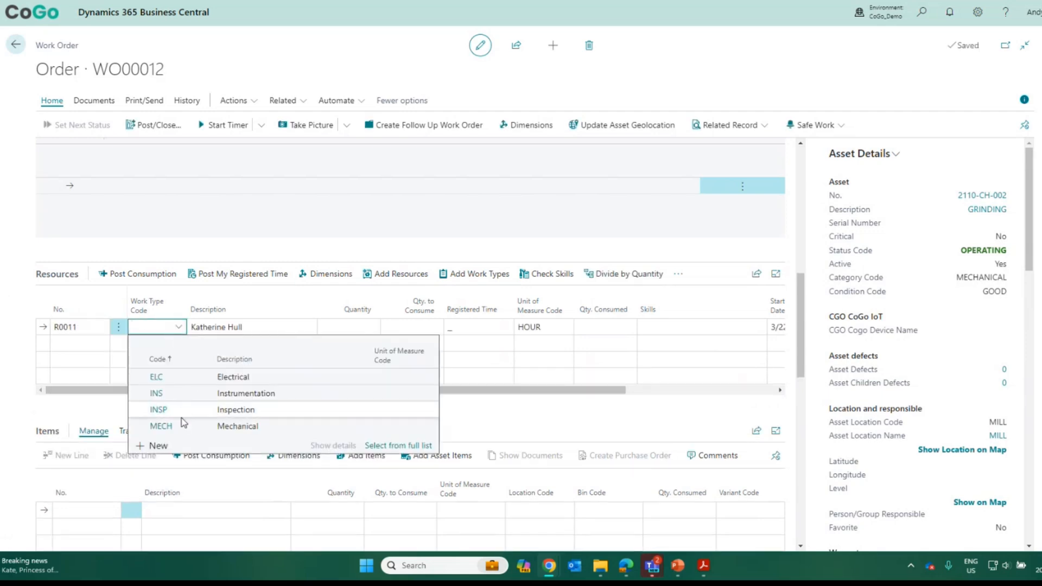
pyautogui.click(202, 426)
pyautogui.click(361, 331)
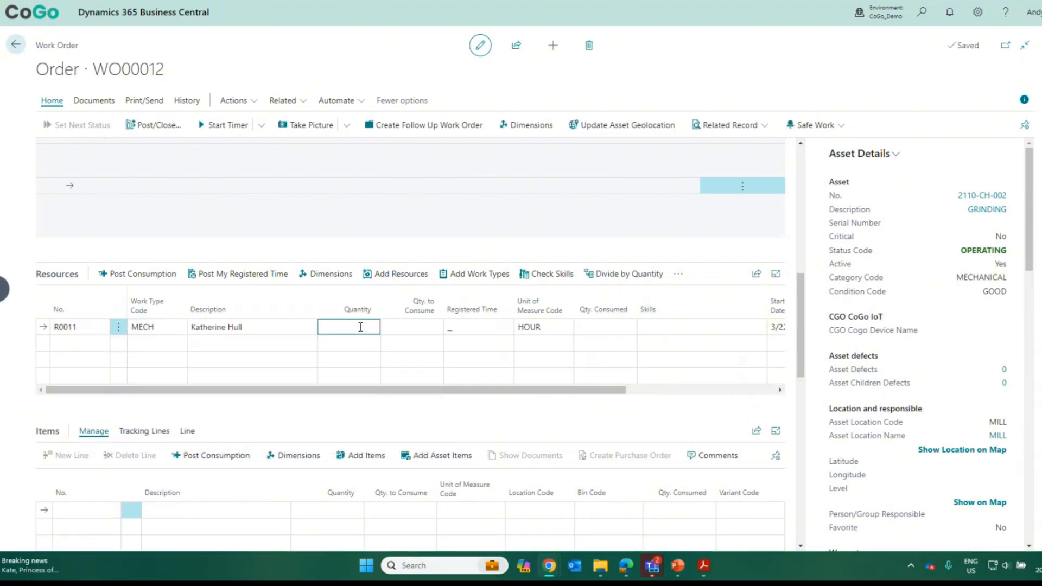
pyautogui.write('2')
pyautogui.press('Tab')
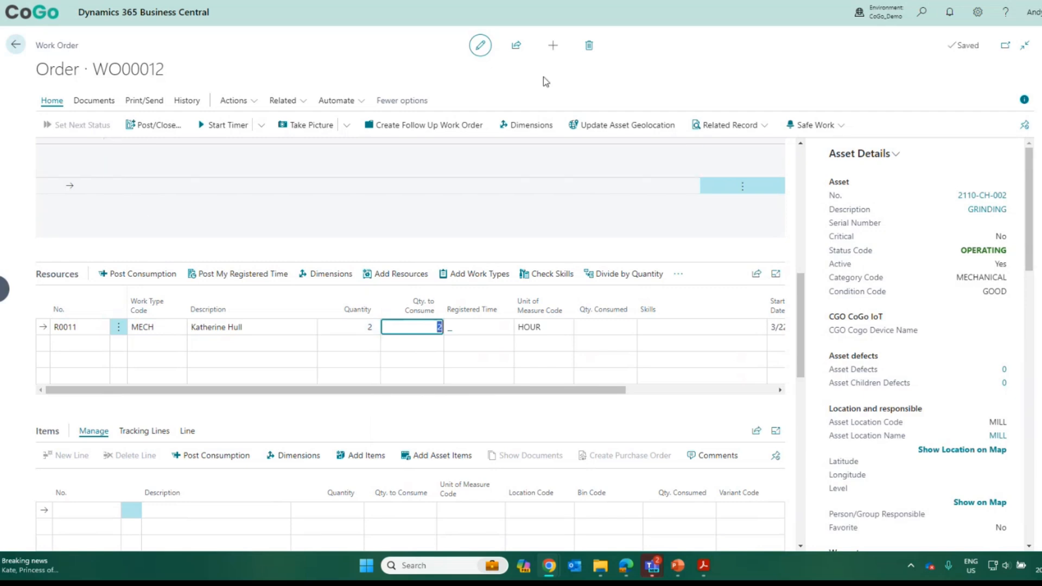
pyautogui.click(598, 252)
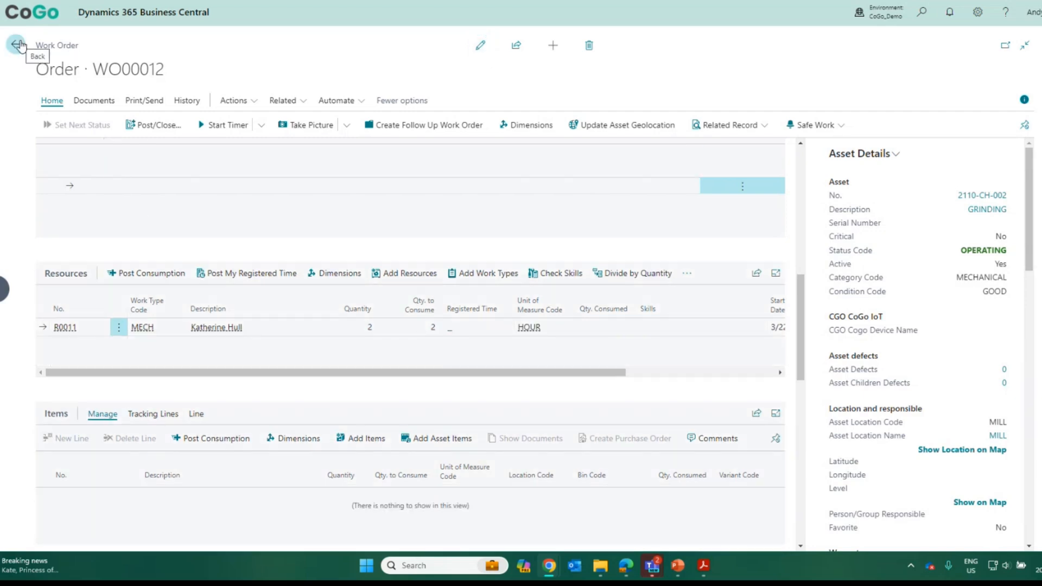
pyautogui.moveTo(459, 374); pyautogui.dragTo(600, 372)
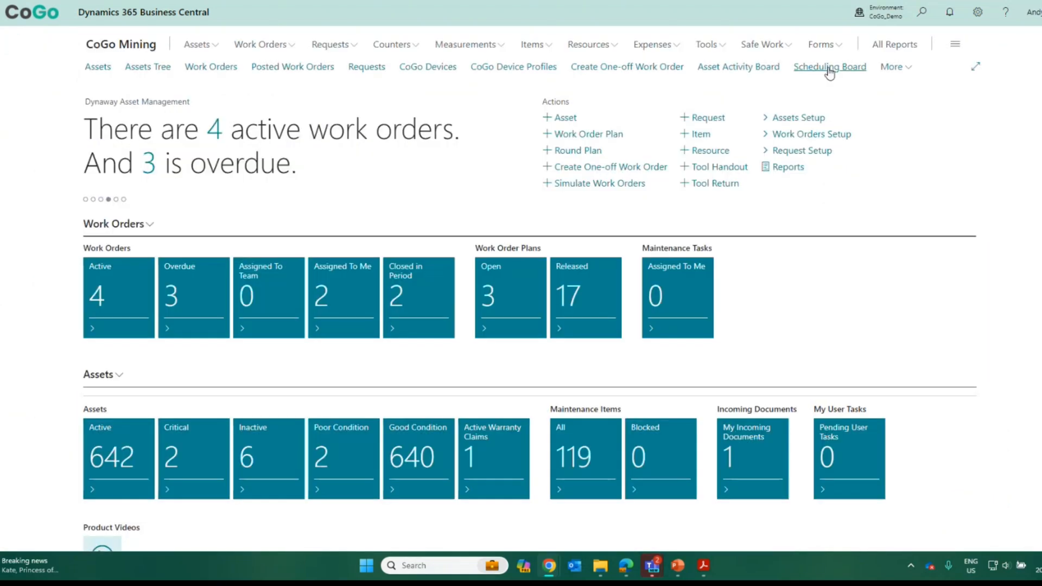
# Step: Open the Scheduling Board, dismiss the notice, review the maintenance schedule by resource, and return to the home page
pyautogui.click(829, 68)
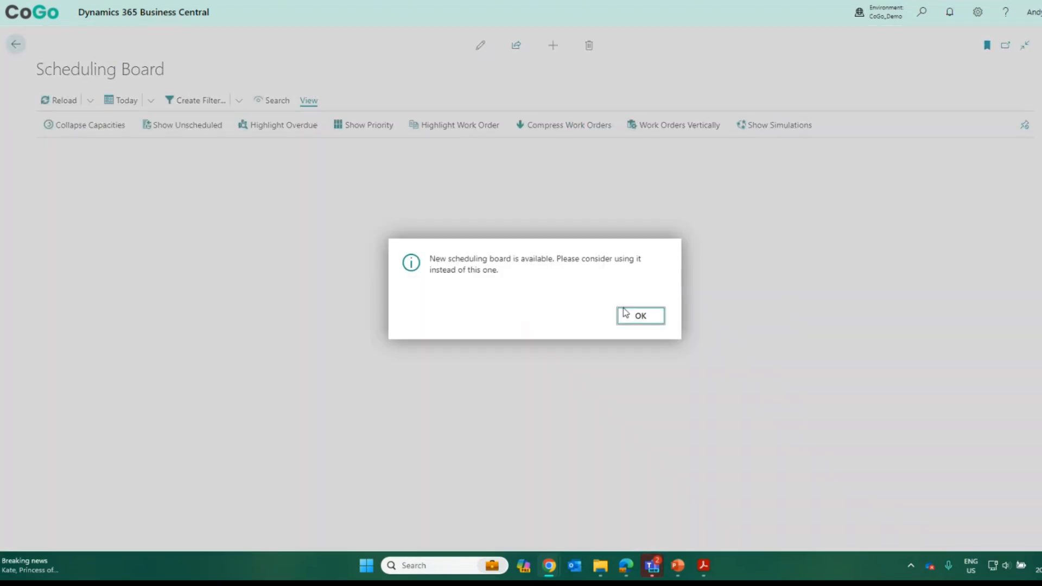
pyautogui.click(625, 314)
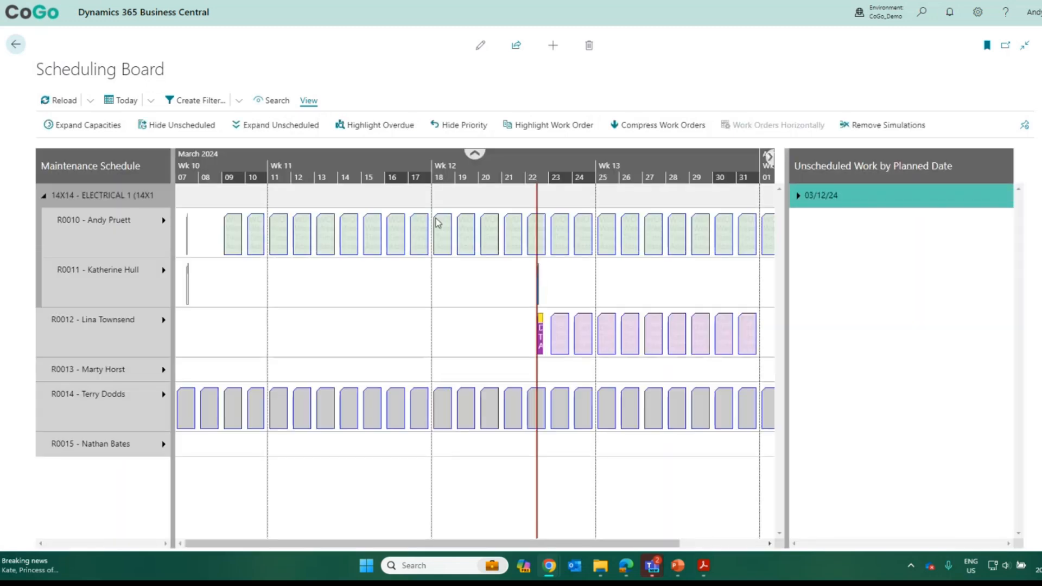
pyautogui.click(18, 46)
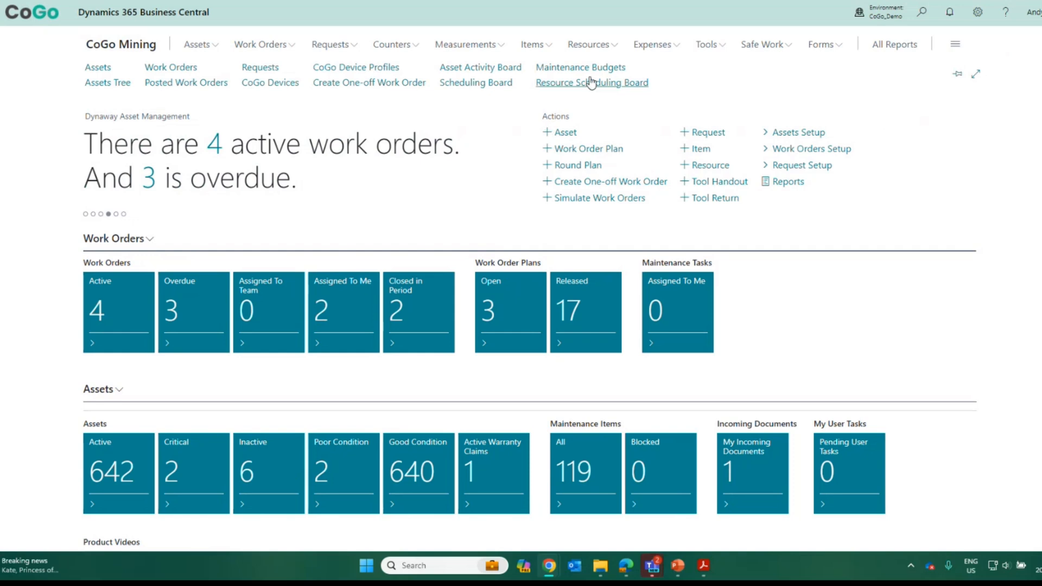
# Step: Open the Resource Scheduling Board, expand resource R0011 to examine its capacity and workload, and return to the home page
pyautogui.click(596, 85)
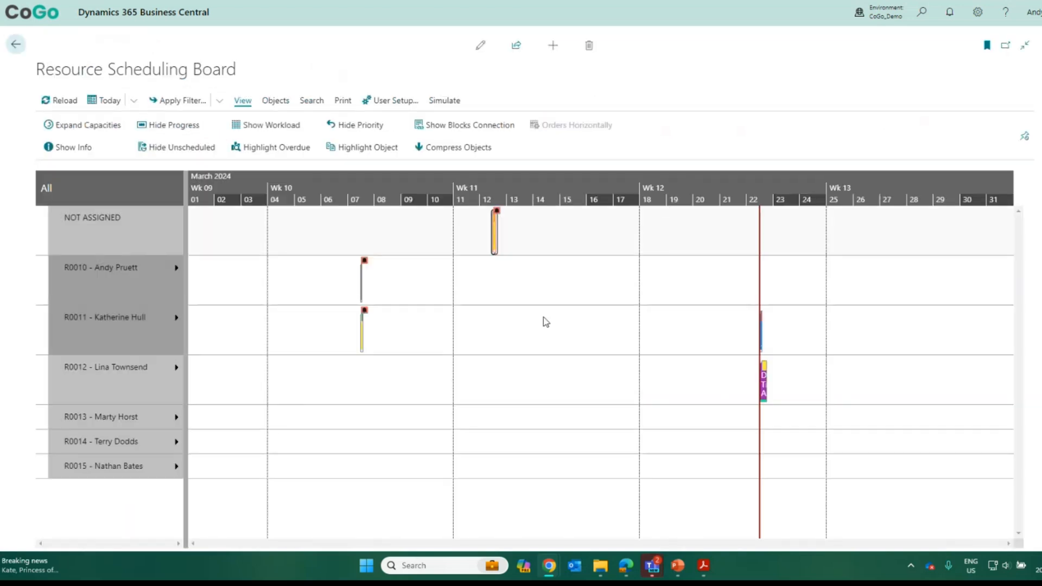
pyautogui.click(174, 319)
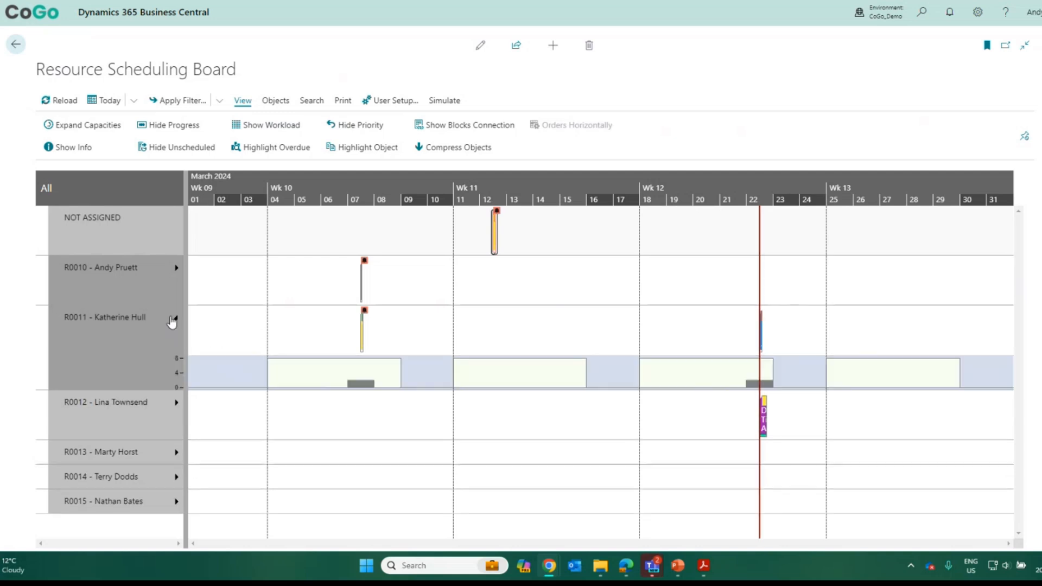
pyautogui.click(14, 47)
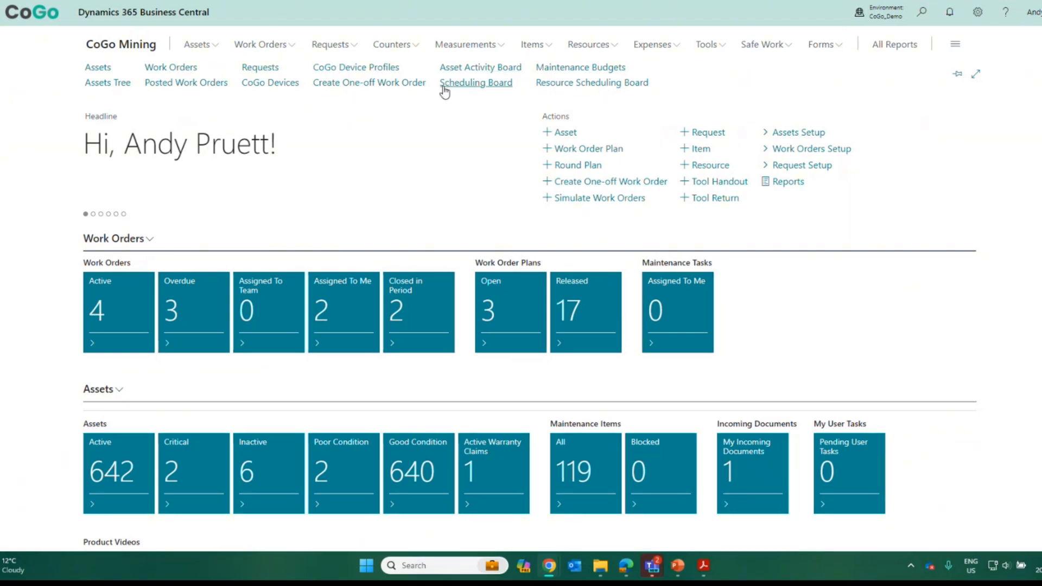
# Step: Open the Asset Activity Board and examine the activities scheduled for the grinding and primary crusher assets
pyautogui.click(475, 72)
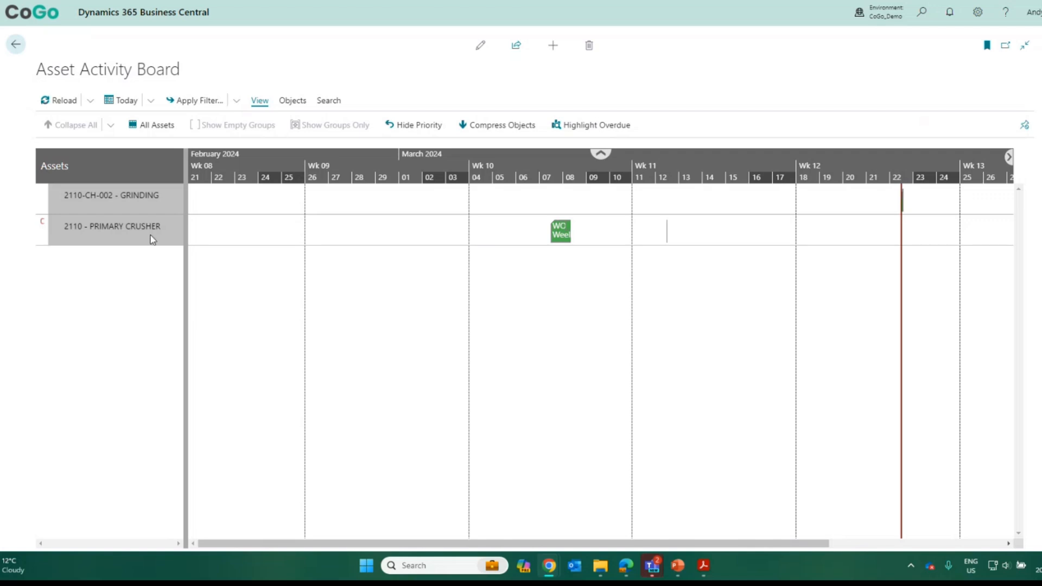
pyautogui.moveTo(142, 197)
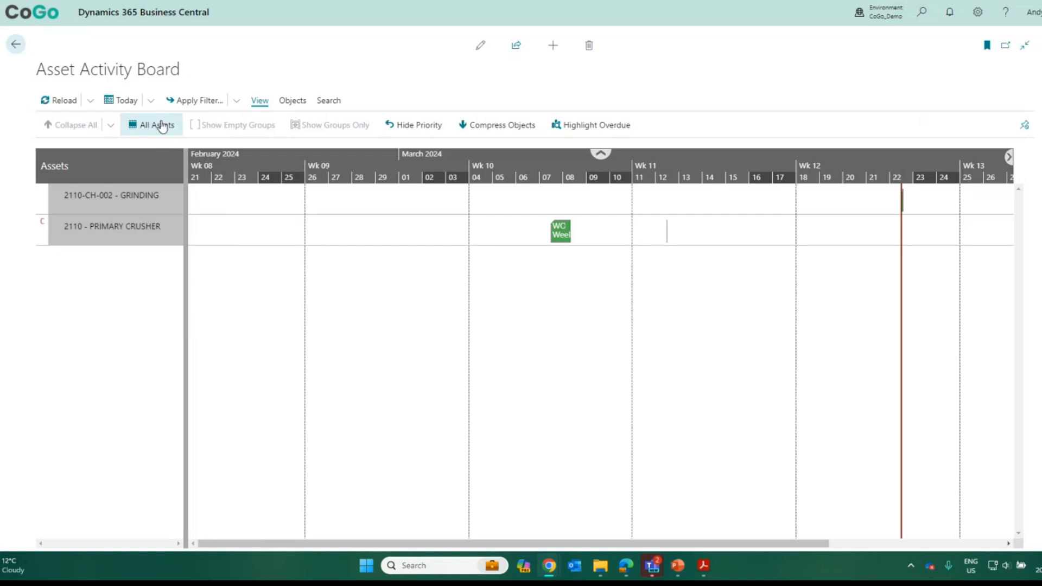